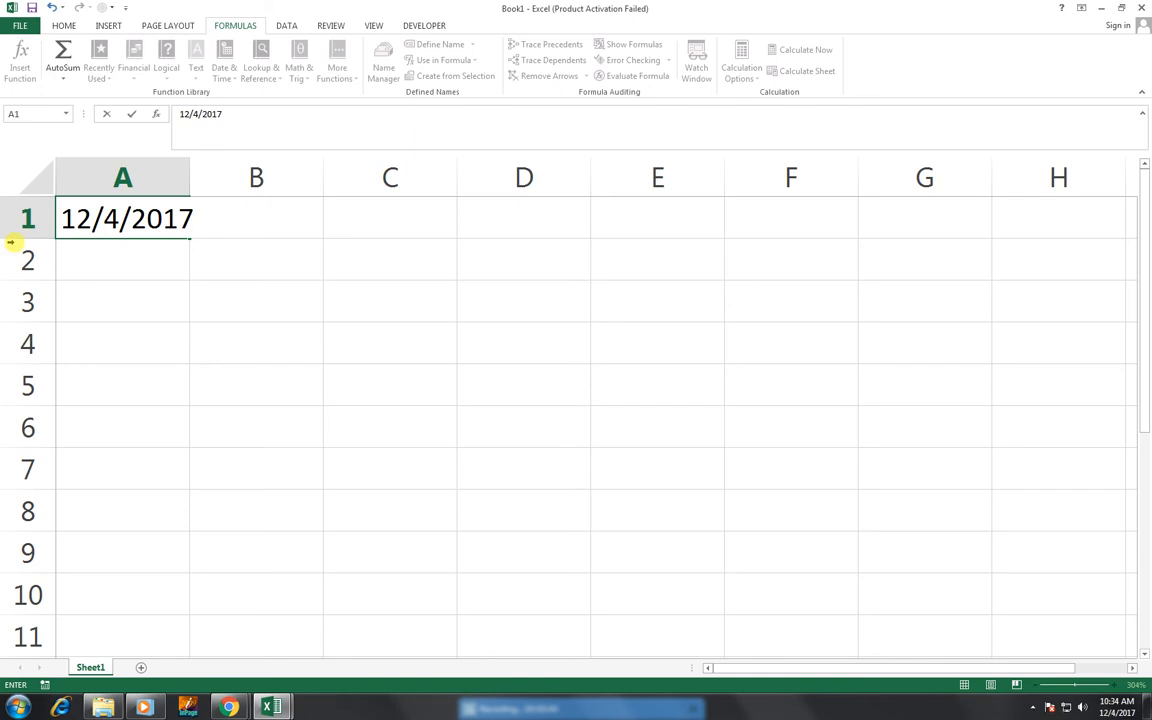
Step: Commit the date 12/4/2017 in cell A1 and extract its day in cell B1 with =DAY(A1)
{"action": "left_click", "coordinate": [196, 331]}
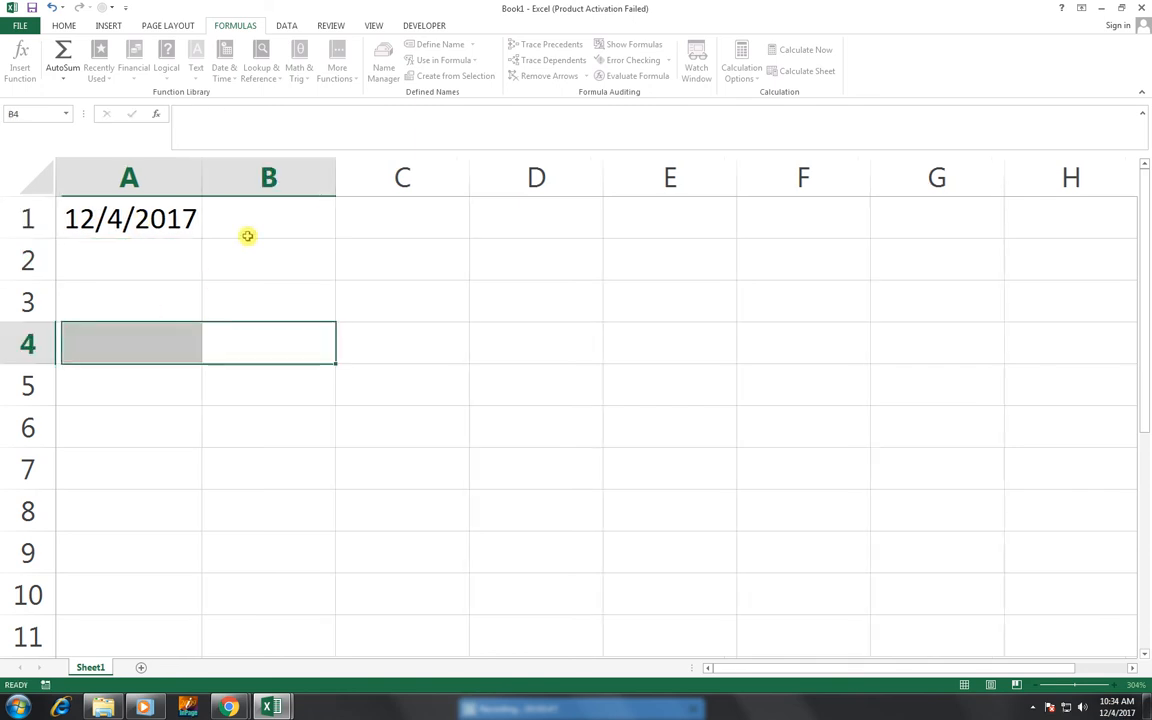
{"action": "left_click", "coordinate": [255, 226]}
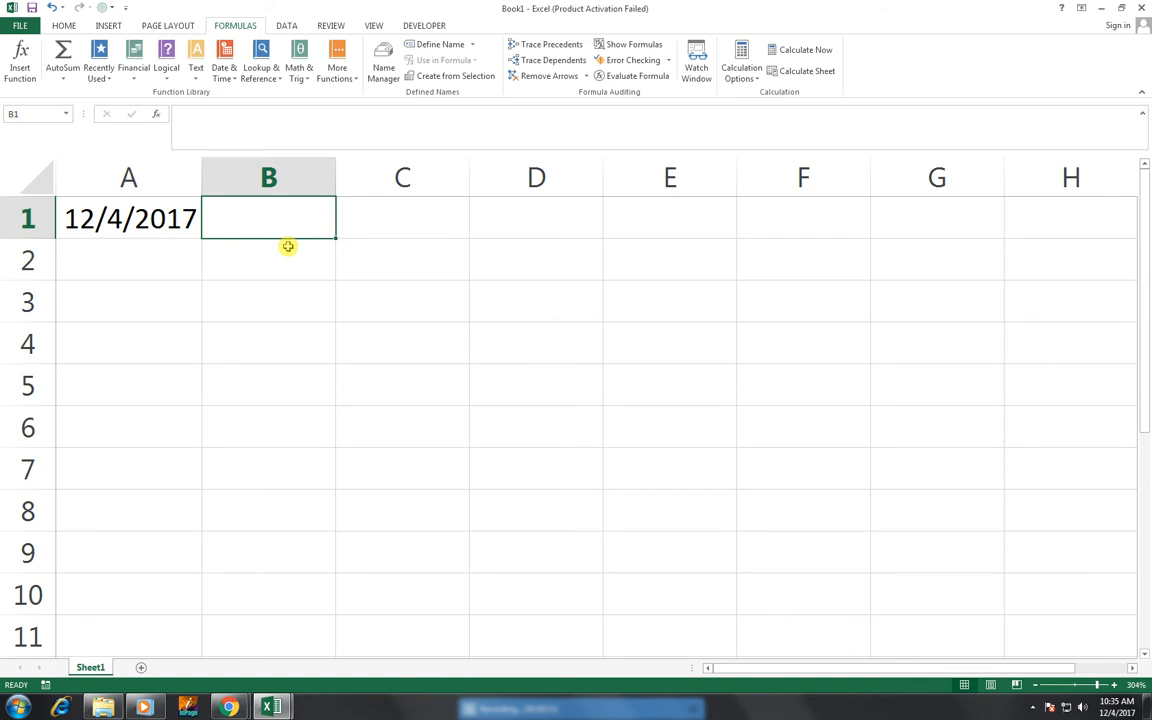
{"action": "type", "text": "=D"}
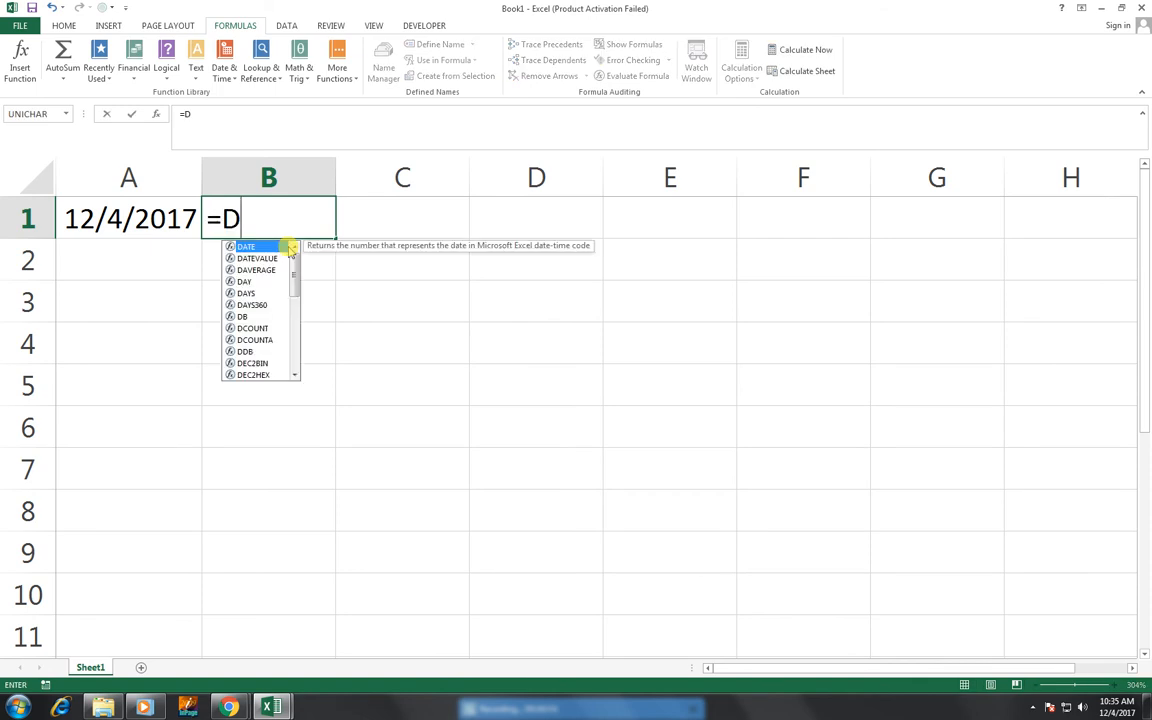
{"action": "type", "text": "YA("}
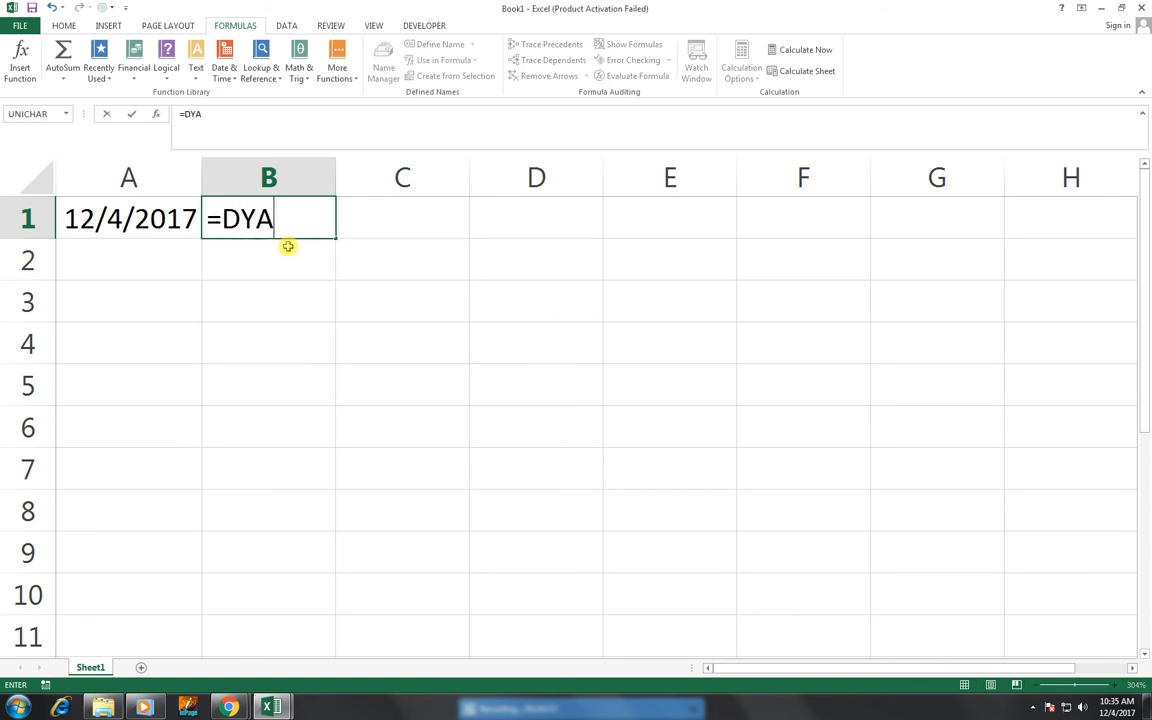
{"action": "key", "text": "BackSpace"}
{"action": "key", "text": "BackSpace"}
{"action": "key", "text": "BackSpace"}
{"action": "type", "text": "AY("}
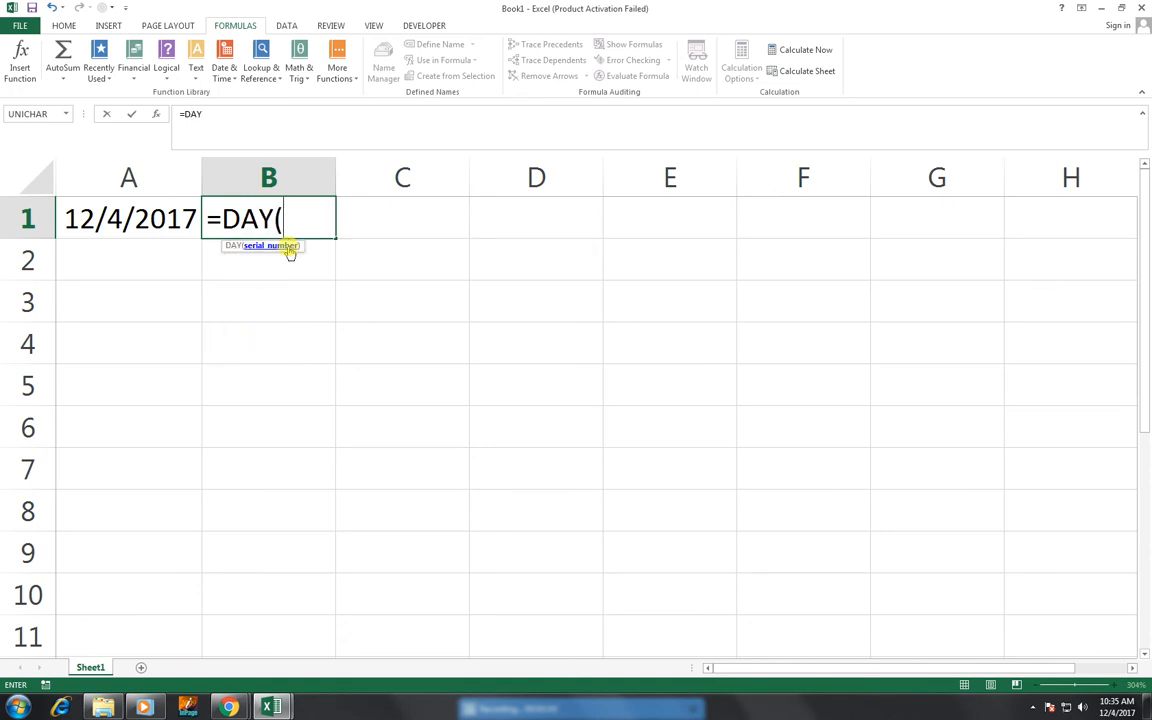
{"action": "key", "text": "Left"}
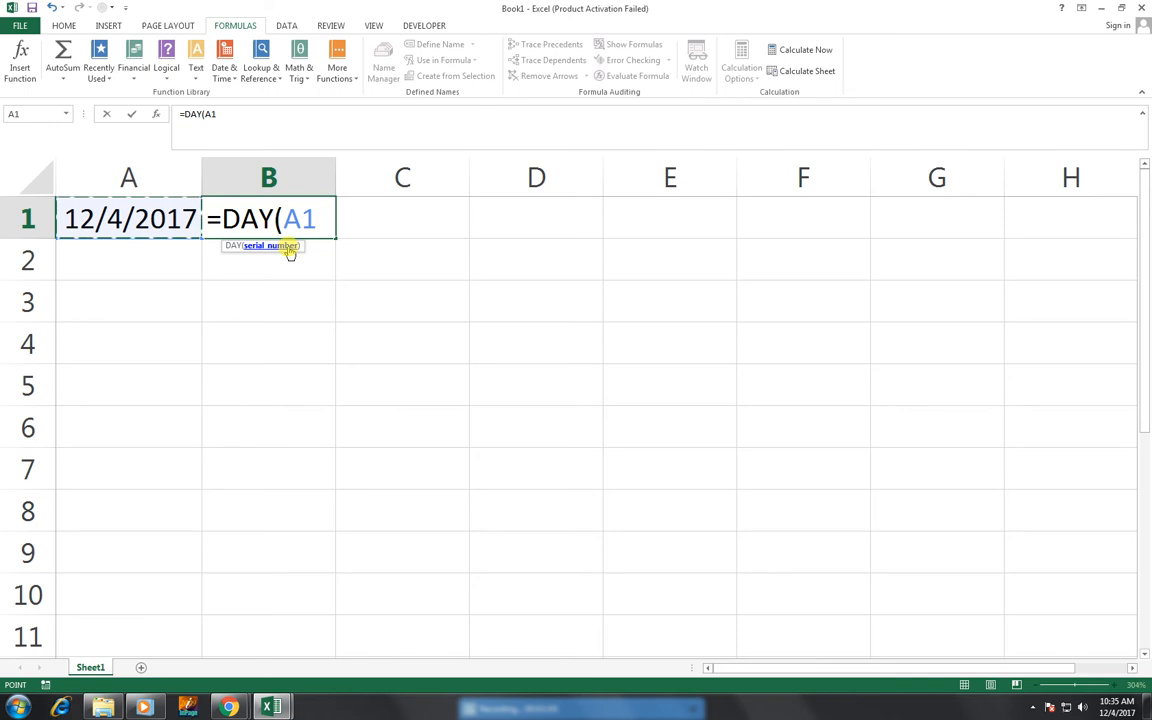
{"action": "type", "text": ")"}
{"action": "key", "text": "Return"}
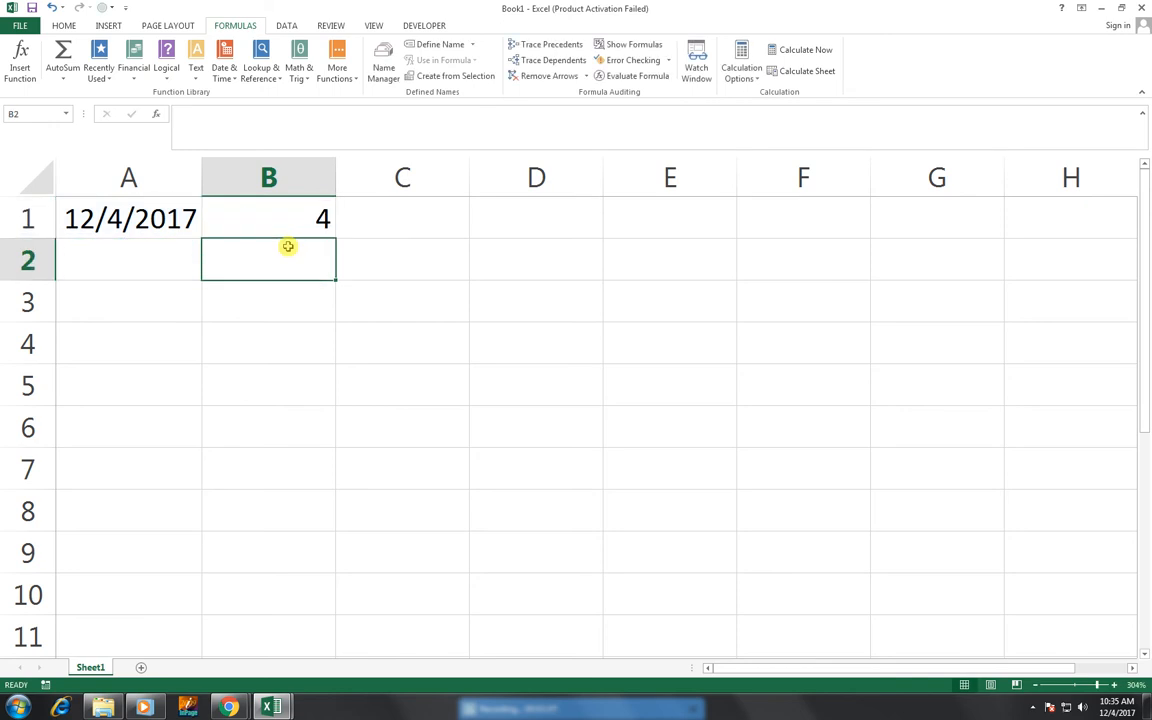
Step: Extract the month from the date in cell A1 by entering =MONTH(A1) in cell C1
{"action": "key", "text": "Up"}
{"action": "key", "text": "Right"}
{"action": "type", "text": "="}
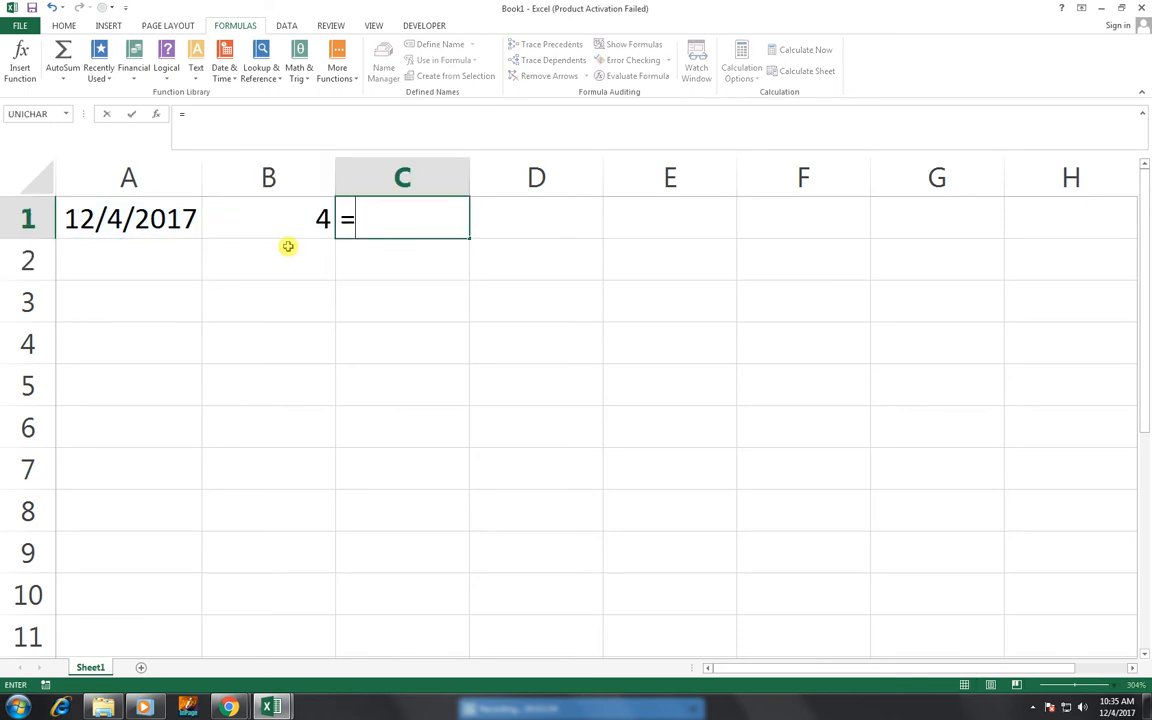
{"action": "type", "text": "MONTH("}
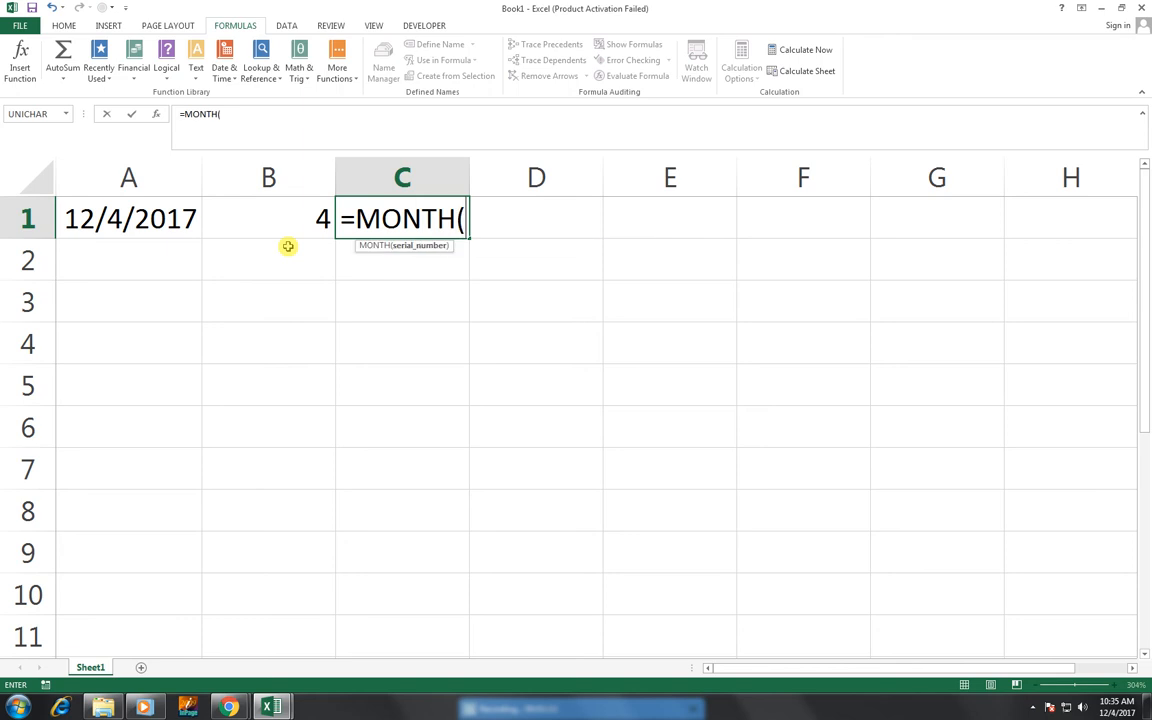
{"action": "key", "text": "Left"}
{"action": "key", "text": "Left"}
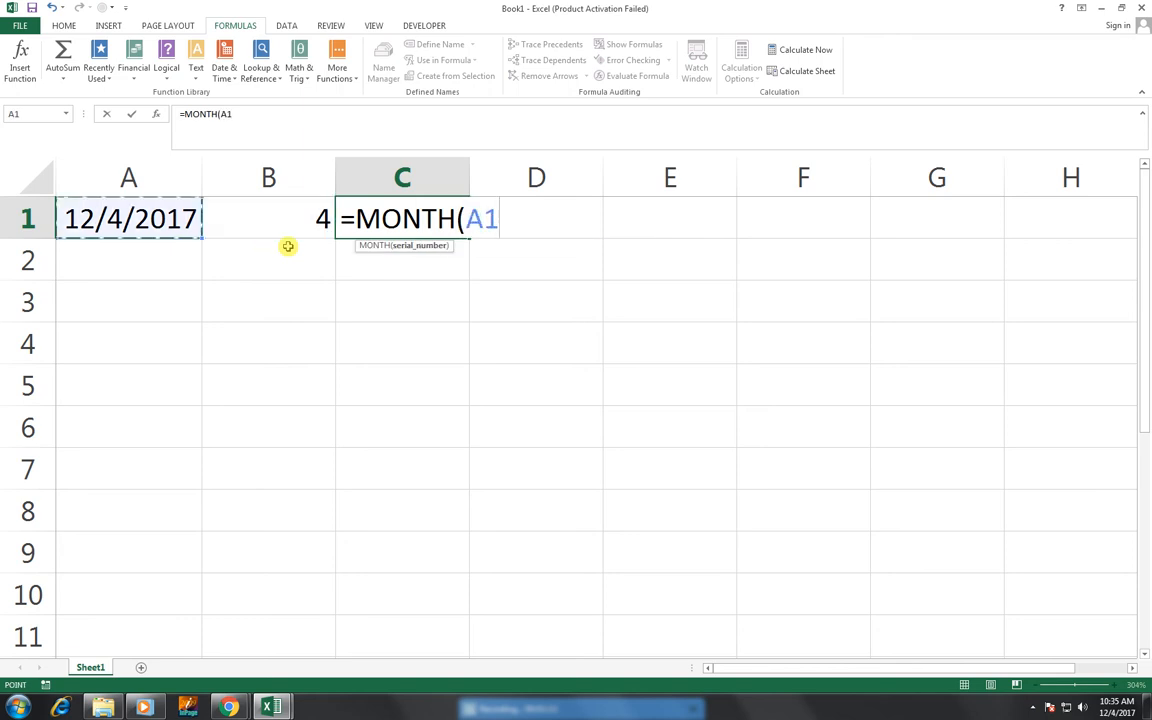
{"action": "type", "text": ")"}
{"action": "key", "text": "Return"}
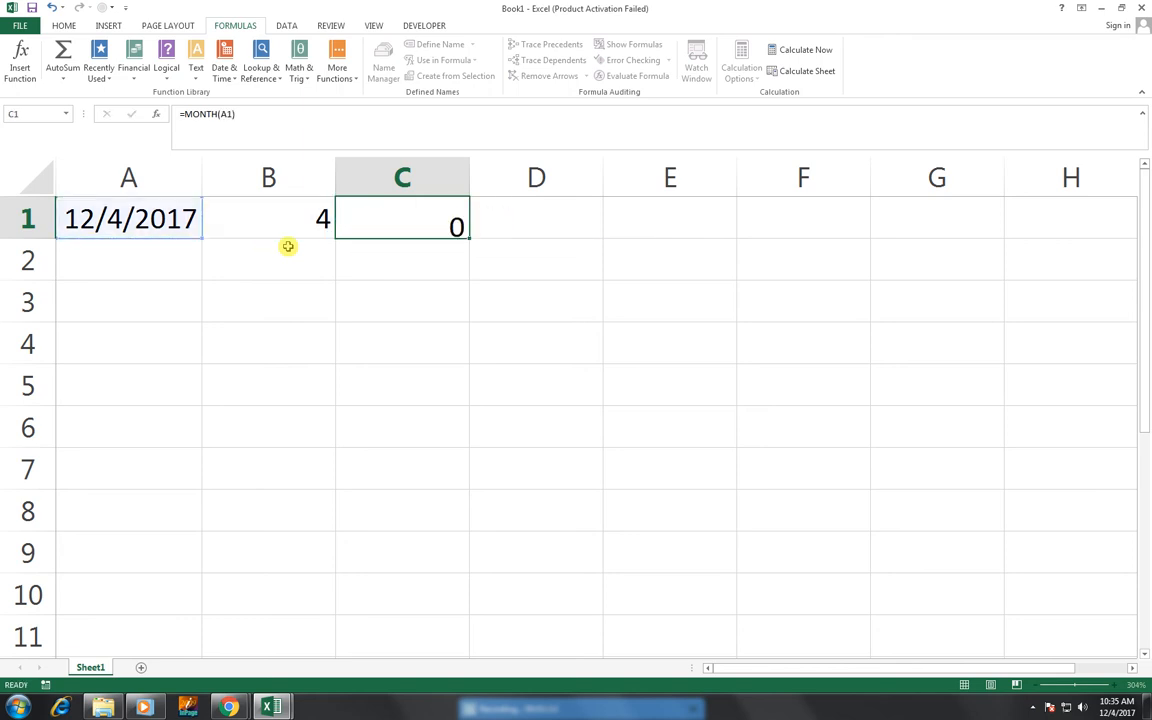
Step: Extract the year from the date in cell A1 by entering =YEAR(A1) in cell D1
{"action": "key", "text": "Up"}
{"action": "key", "text": "Right"}
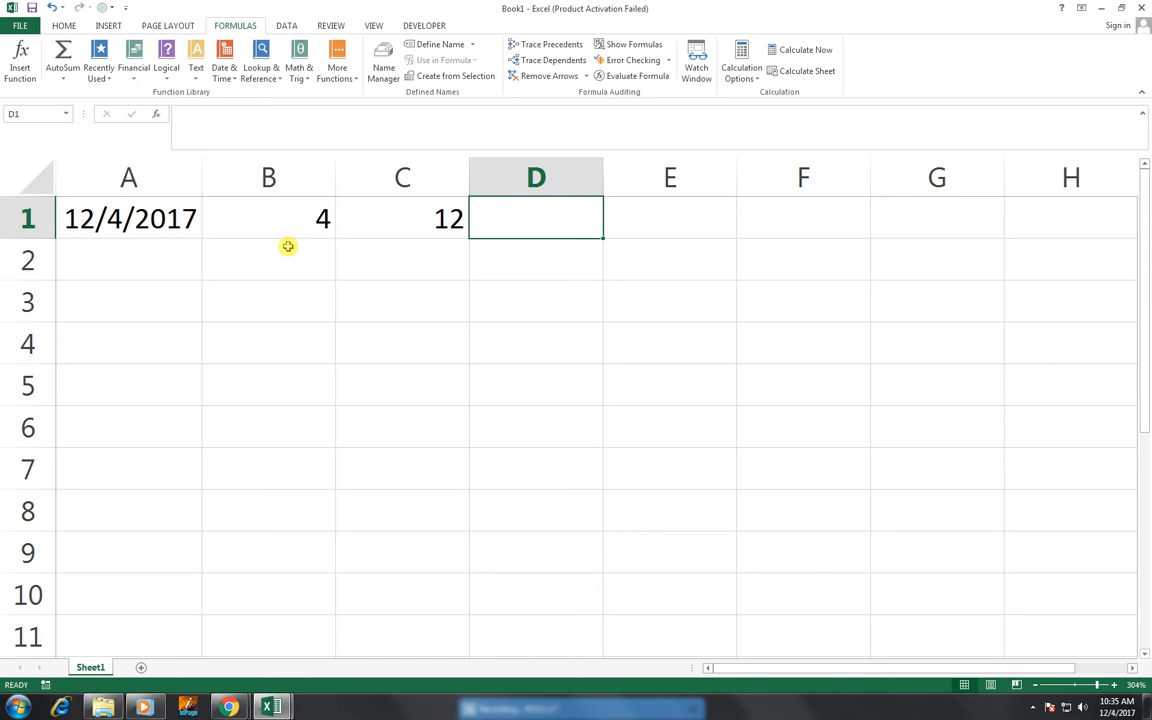
{"action": "type", "text": "=YEAR("}
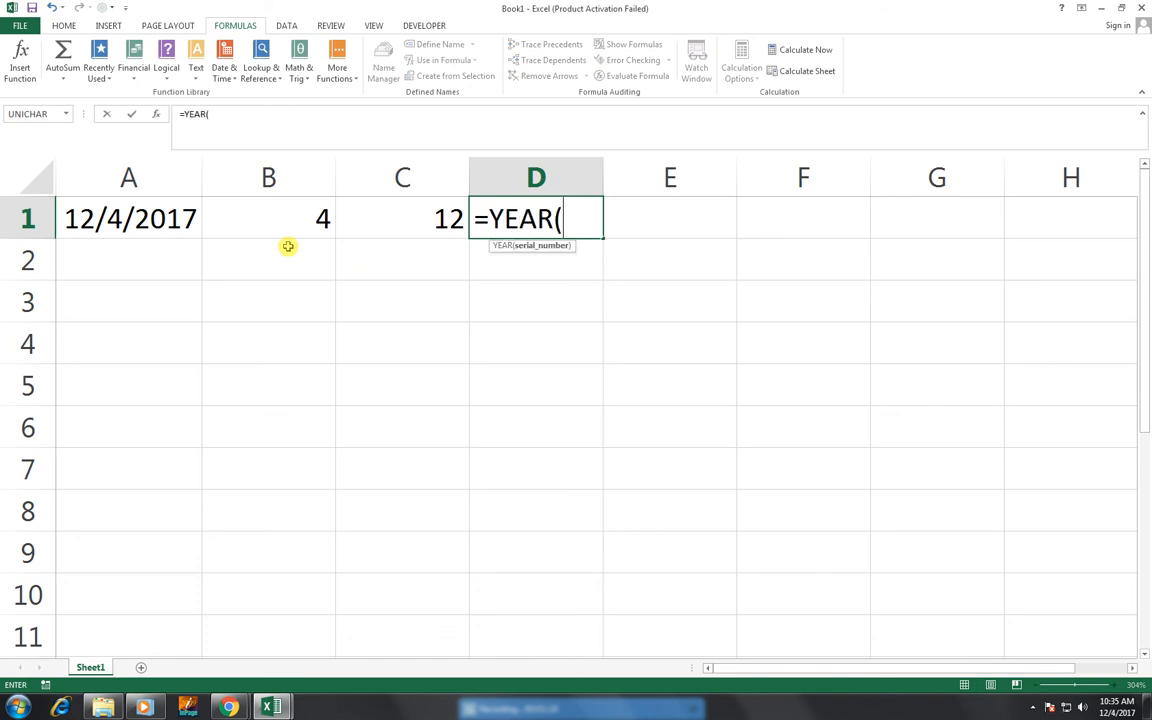
{"action": "key", "text": "Left"}
{"action": "key", "text": "Left"}
{"action": "key", "text": "Left"}
{"action": "type", "text": ")"}
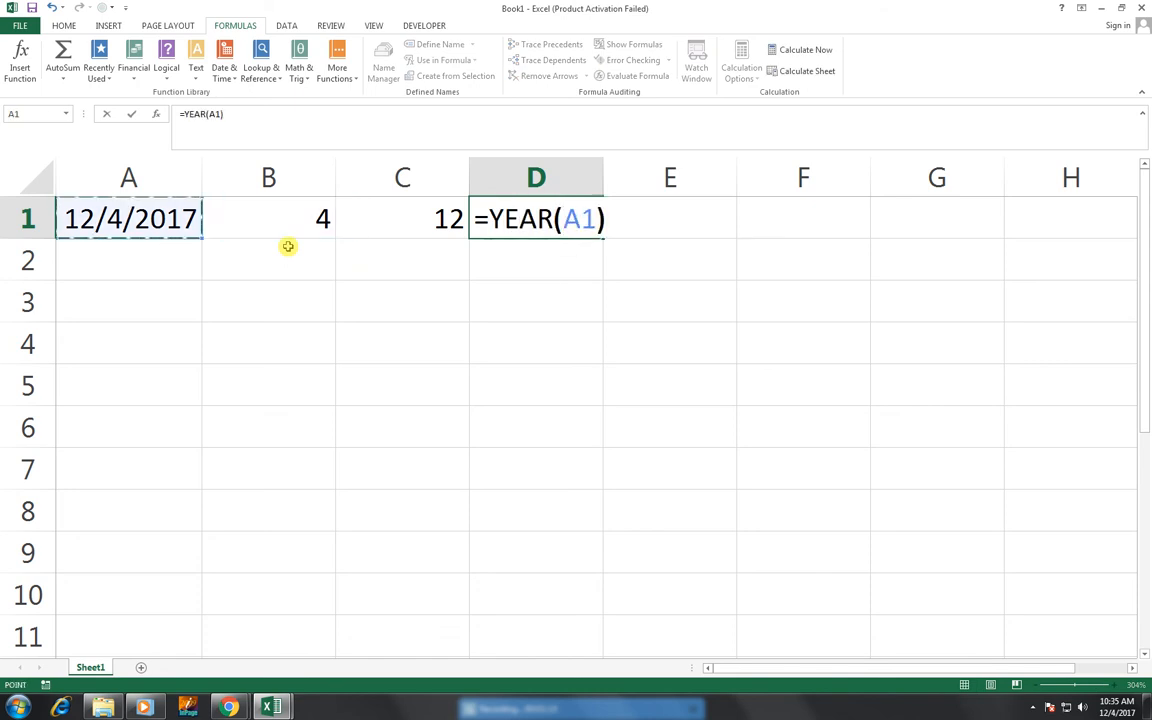
{"action": "key", "text": "Return"}
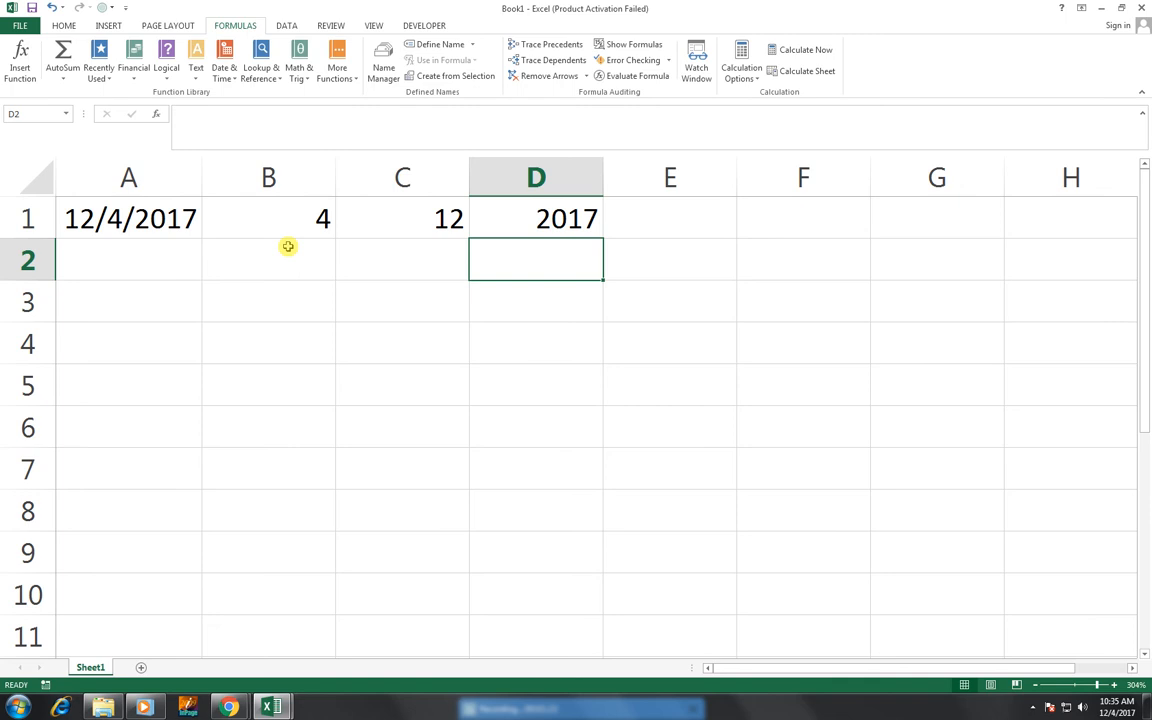
Step: Move the cells A1:D1 down to row 2 and enter the heading DATE in cell A1
{"action": "left_click_drag", "start_coordinate": [189, 198], "coordinate": [540, 214]}
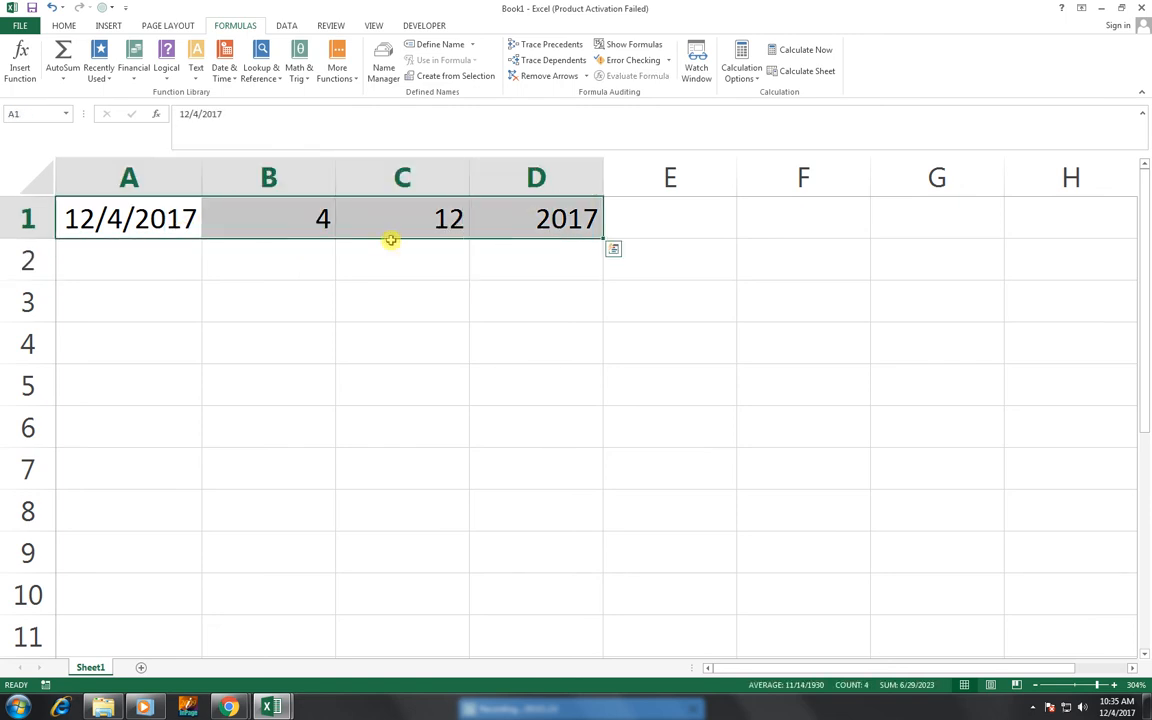
{"action": "left_click_drag", "start_coordinate": [390, 240], "coordinate": [386, 266]}
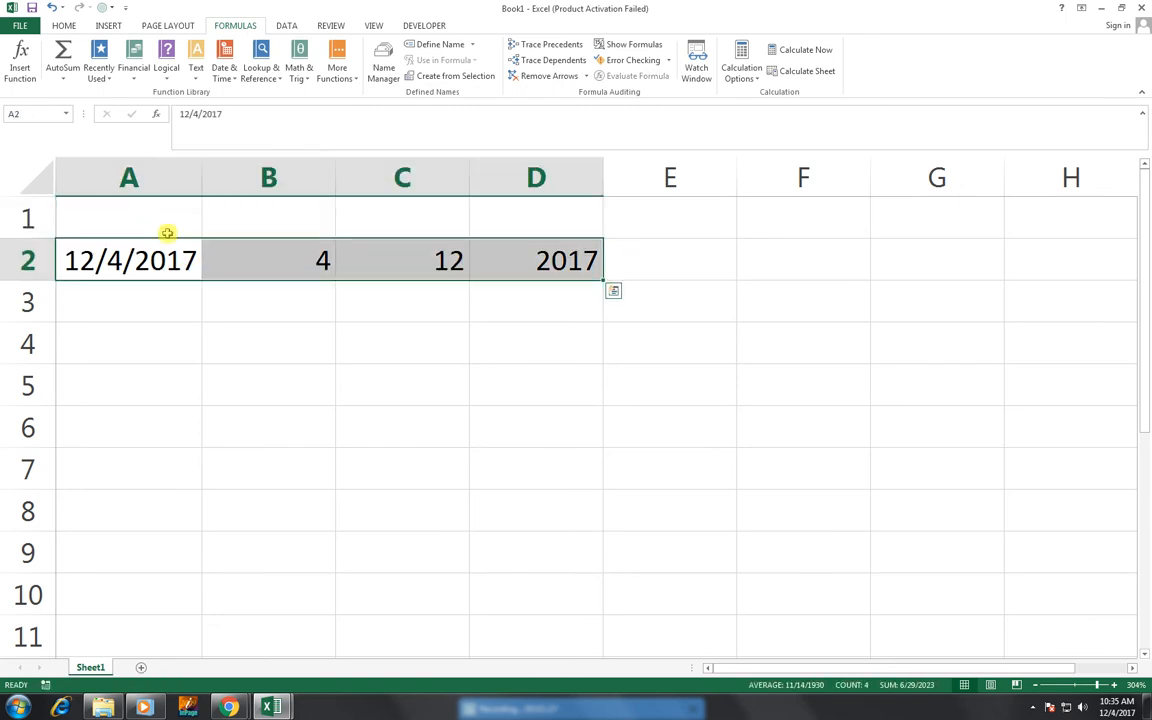
{"action": "left_click", "coordinate": [167, 233]}
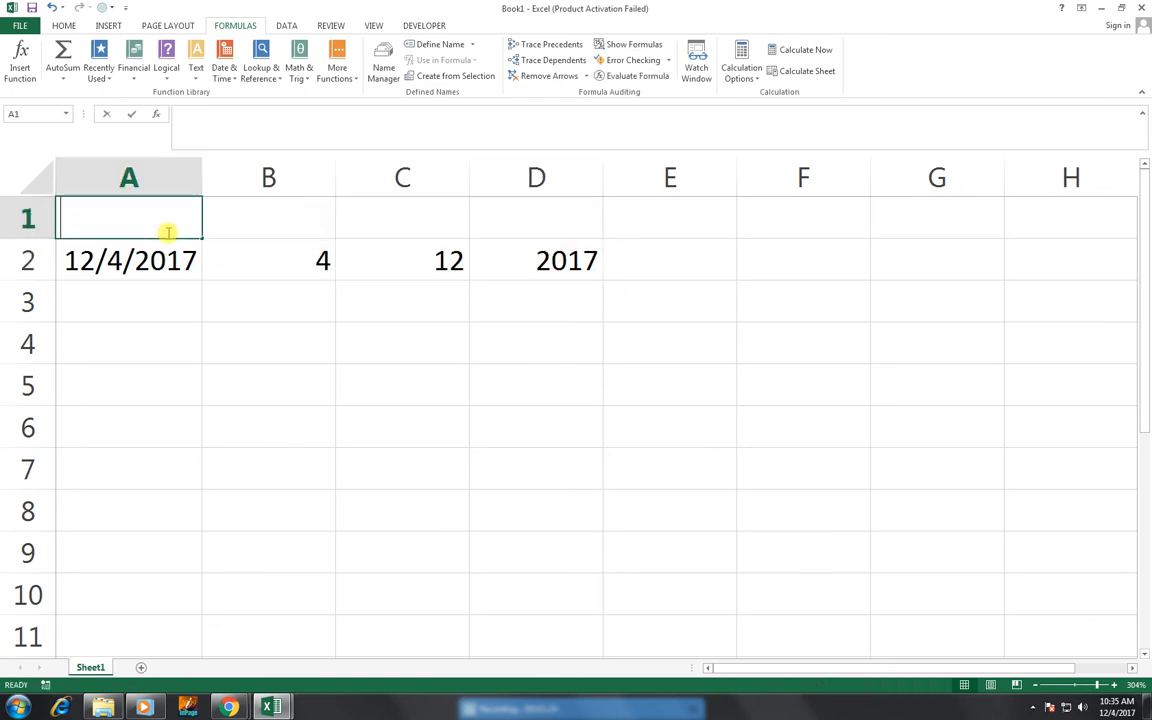
{"action": "type", "text": "DATE"}
{"action": "key", "text": "Tab"}
{"action": "key", "text": "Tab"}
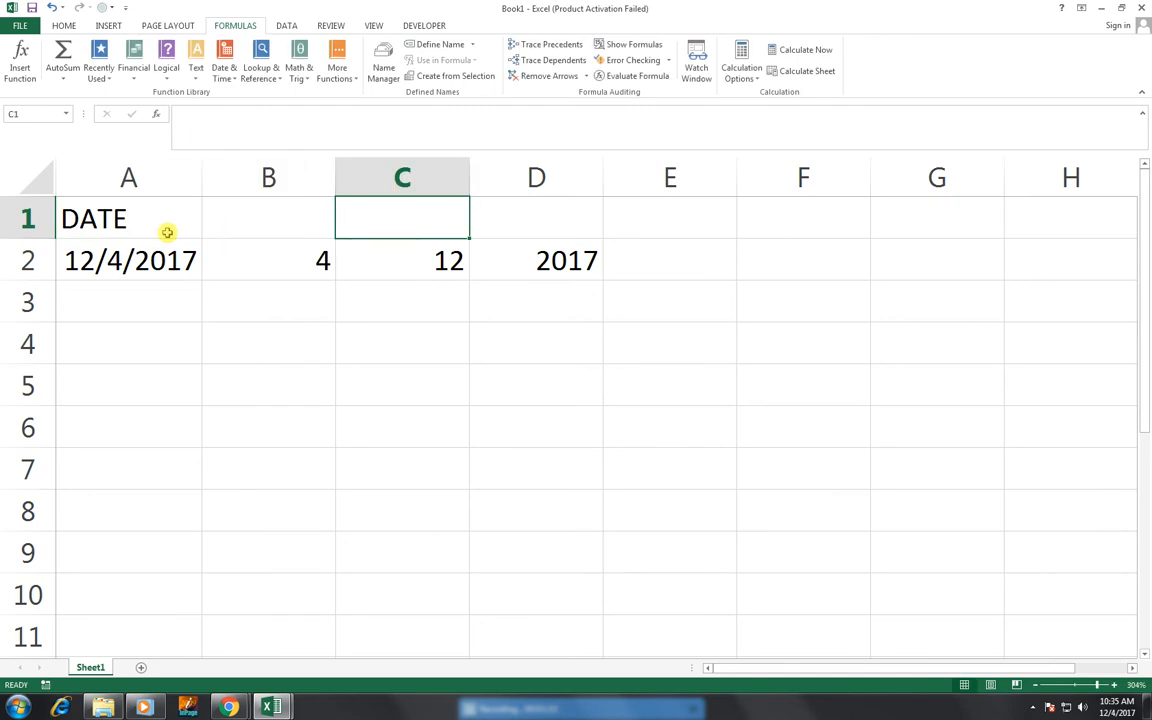
Step: Enter the headings DAY, MONTH and YEAR in cells B1, C1 and D1
{"action": "key", "text": "Left"}
{"action": "type", "text": "DAY"}
{"action": "key", "text": "Tab"}
{"action": "type", "text": "MONTH"}
{"action": "key", "text": "Tab"}
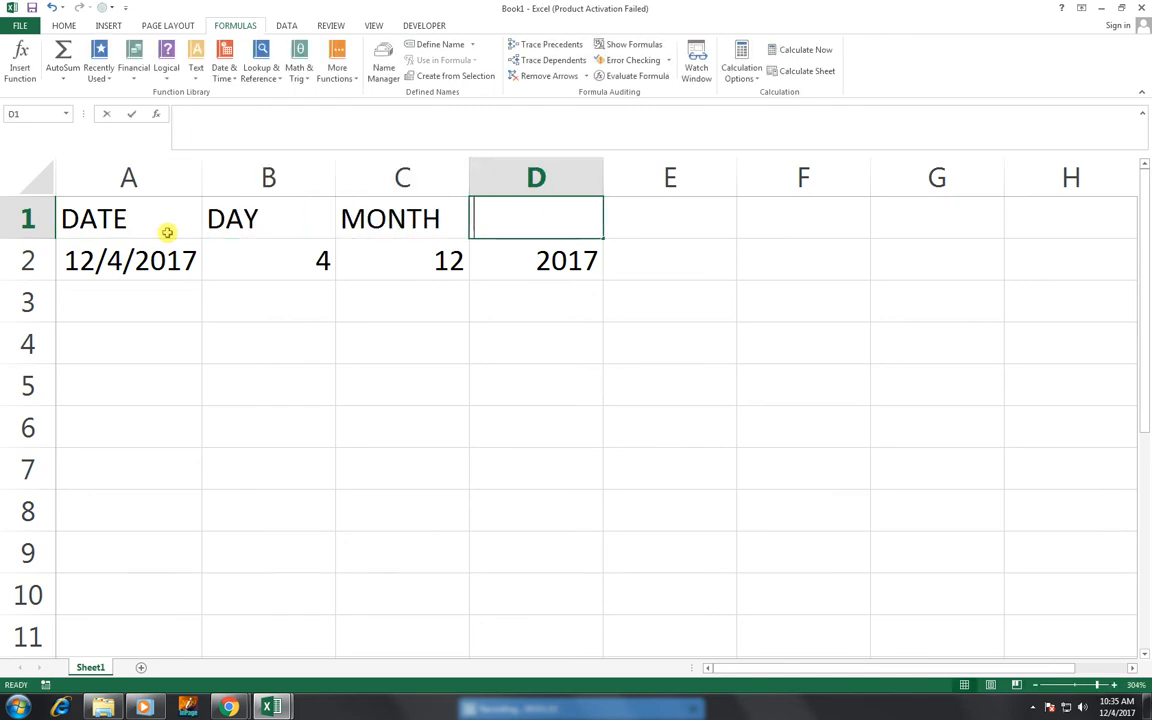
{"action": "type", "text": "YEAR"}
{"action": "key", "text": "Tab"}
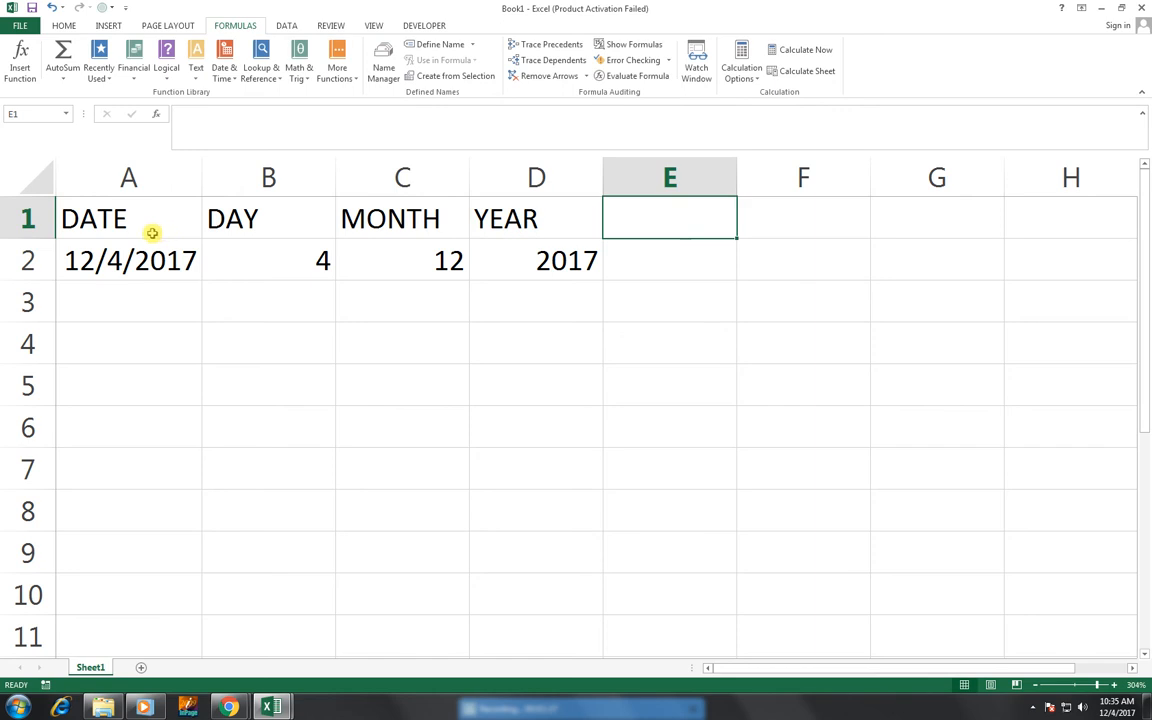
Step: Enter the heading FORMUAL in cell E1 for the column beside YEAR
{"action": "left_click", "coordinate": [332, 254]}
{"action": "left_click_drag", "start_coordinate": [350, 252], "coordinate": [504, 254]}
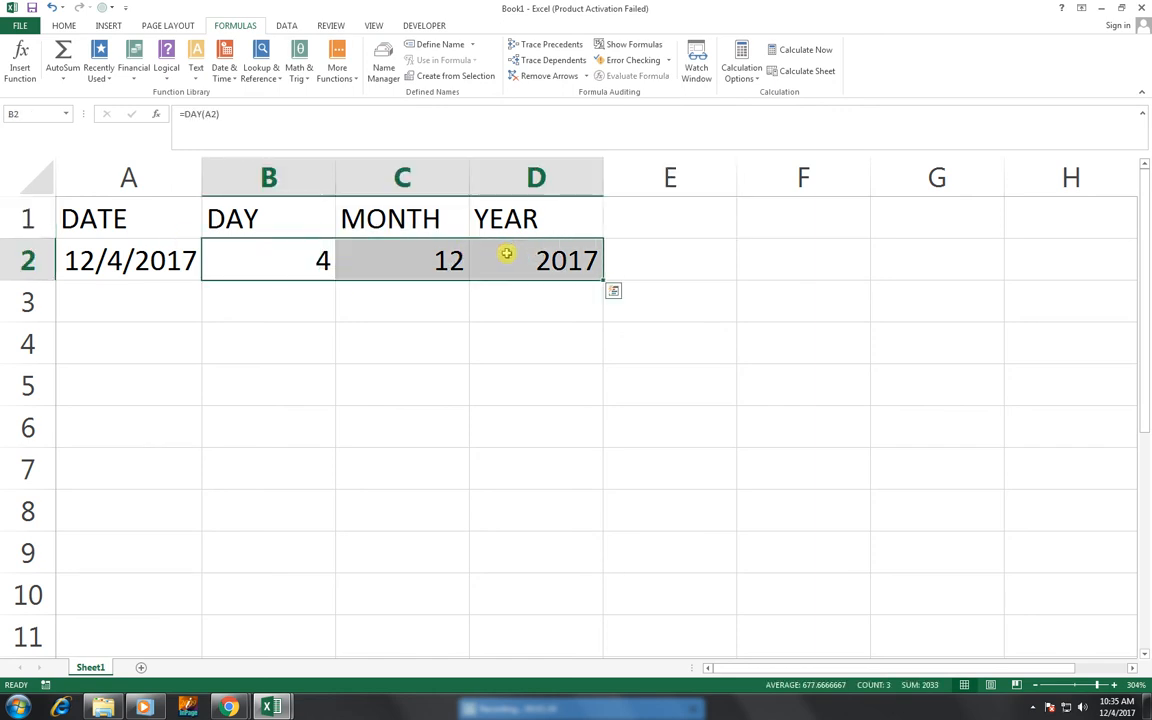
{"action": "left_click", "coordinate": [630, 214]}
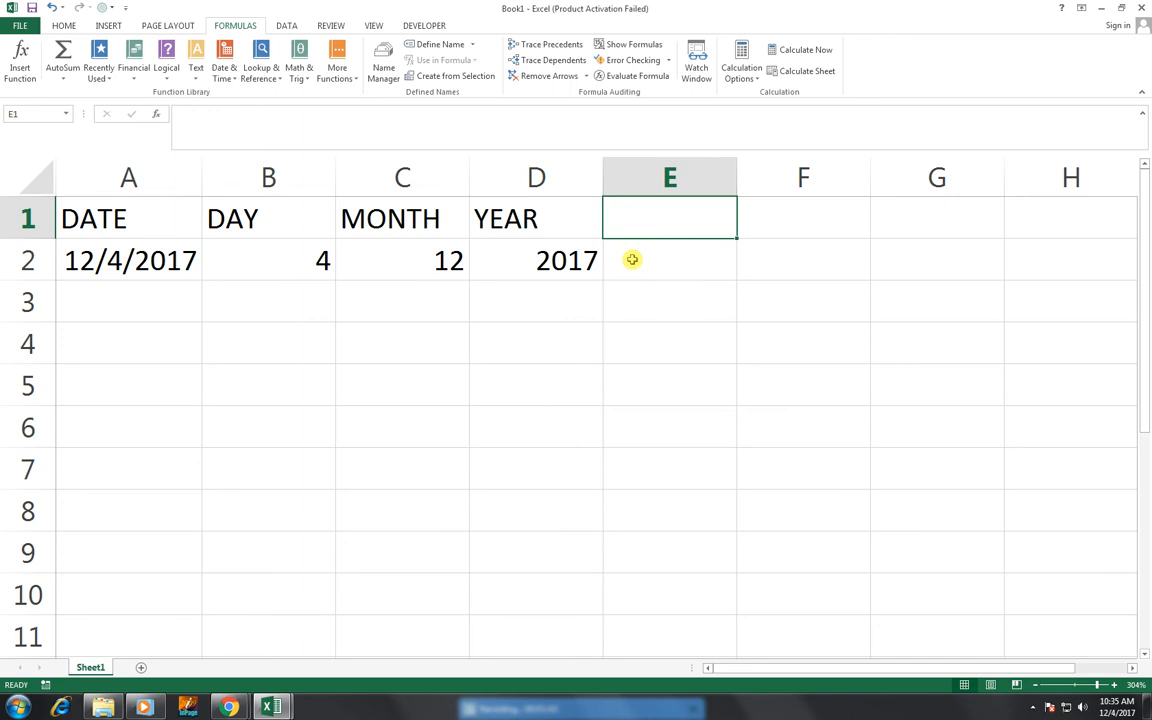
{"action": "type", "text": "FORMUAL"}
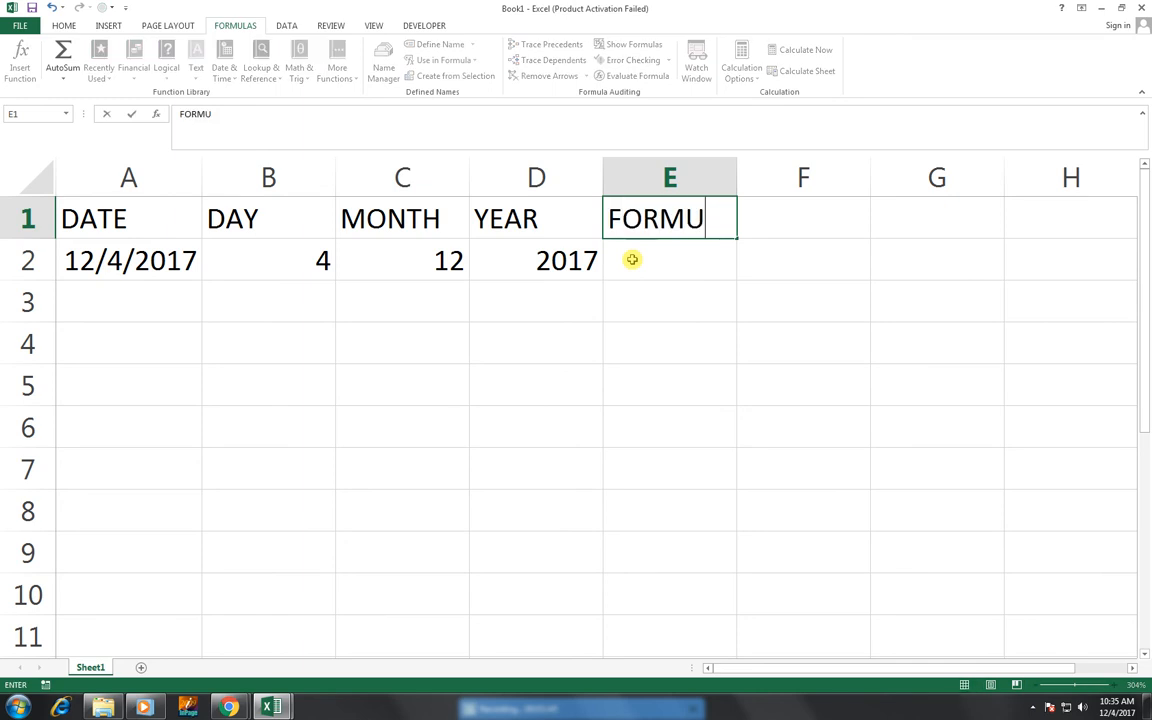
{"action": "key", "text": "Tab"}
Step: Rebuild the date in cell E2 from the year, month and day cells with =DATE(D2,C2,B2) and review the formula's references
{"action": "left_click", "coordinate": [632, 259]}
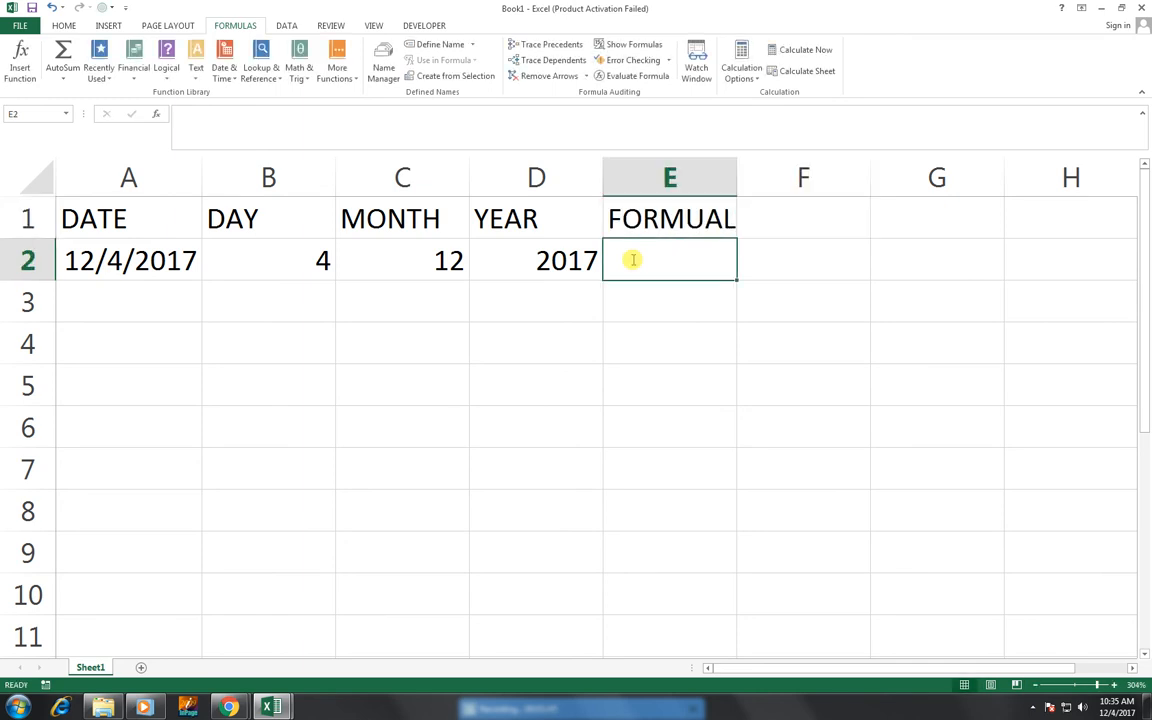
{"action": "type", "text": "=DATE("}
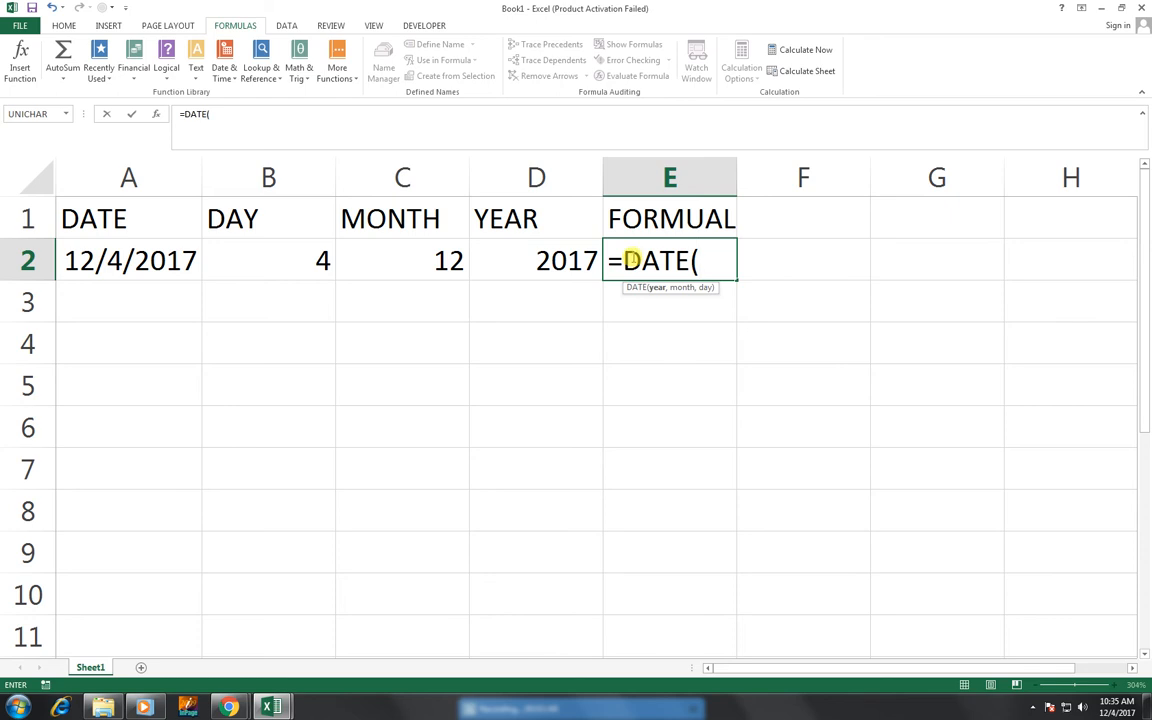
{"action": "left_click", "coordinate": [533, 260]}
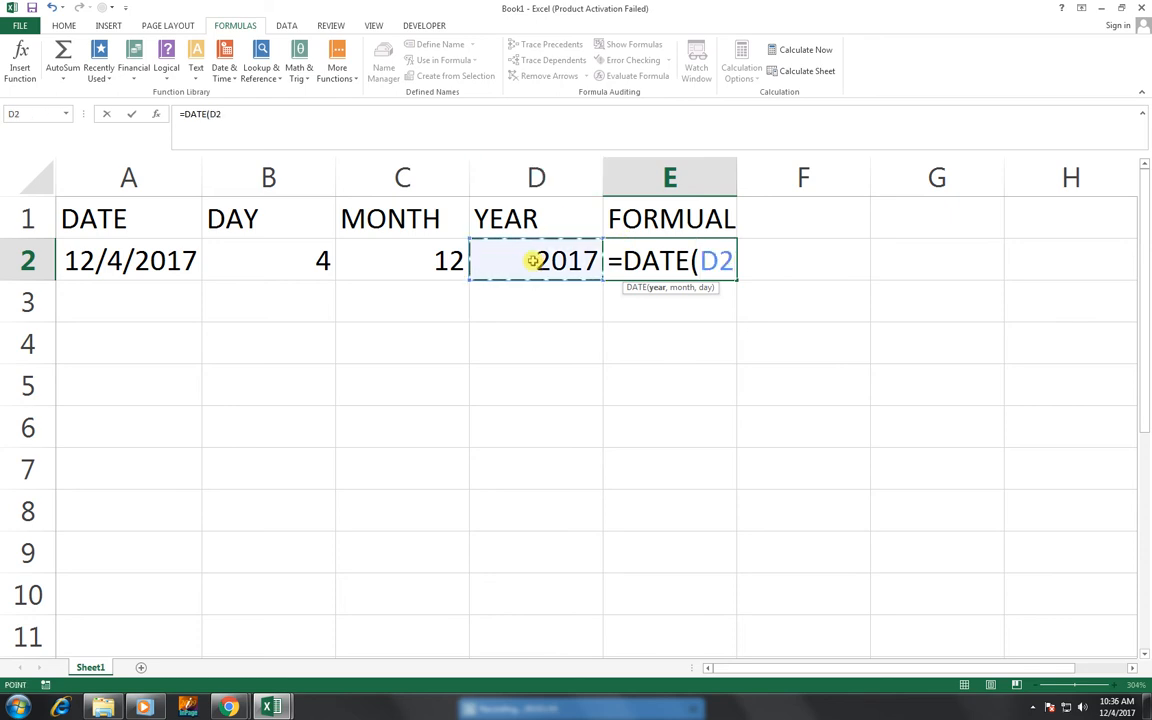
{"action": "type", "text": ","}
{"action": "left_click", "coordinate": [426, 258]}
{"action": "type", "text": ","}
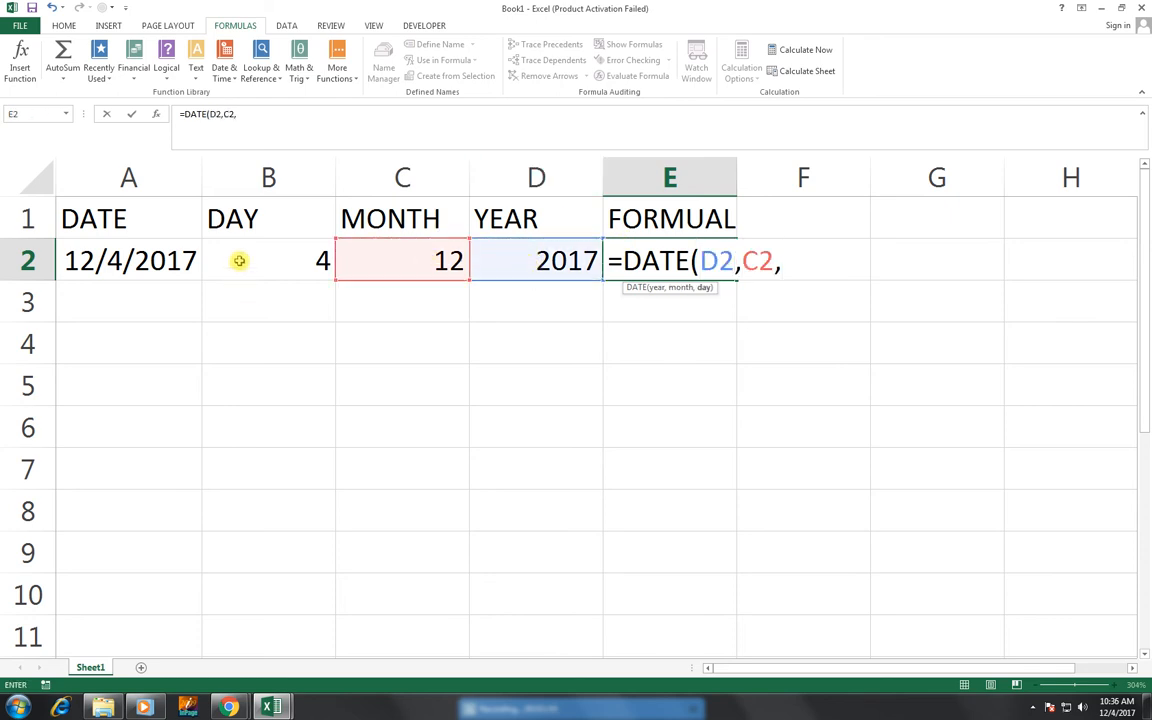
{"action": "left_click", "coordinate": [239, 260]}
{"action": "type", "text": ")"}
{"action": "key", "text": "Return"}
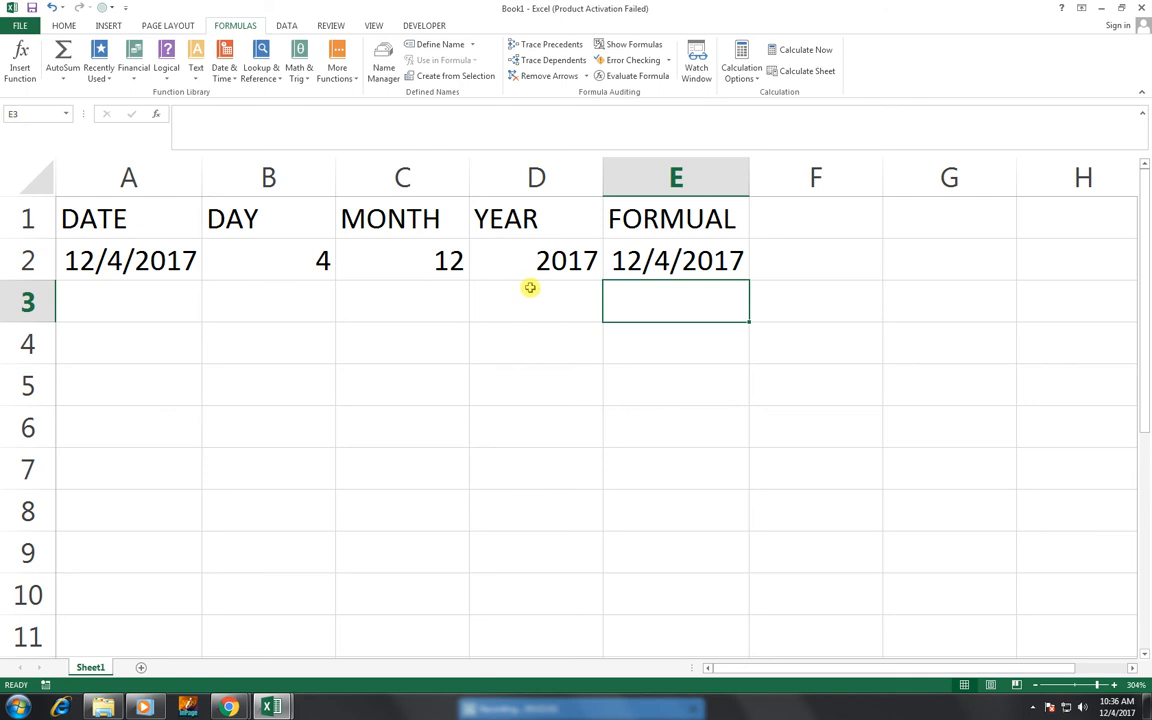
{"action": "left_click_drag", "start_coordinate": [238, 229], "coordinate": [595, 258]}
{"action": "double_click", "coordinate": [633, 259]}
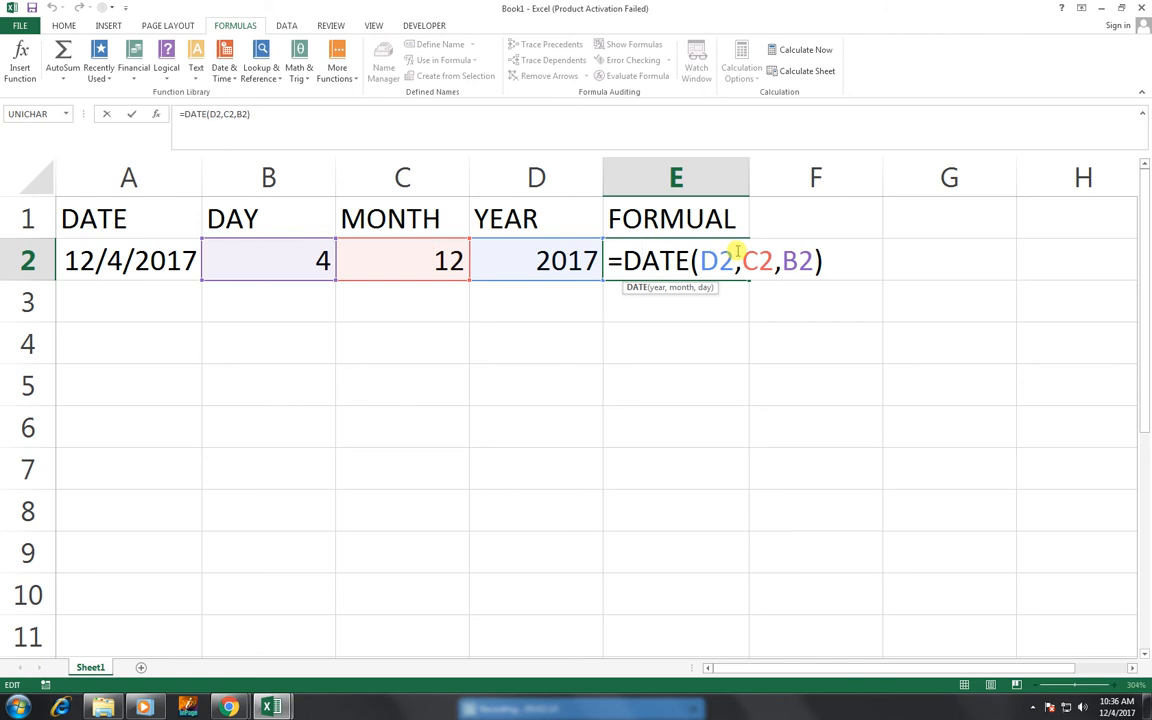
{"action": "key", "text": "Return"}
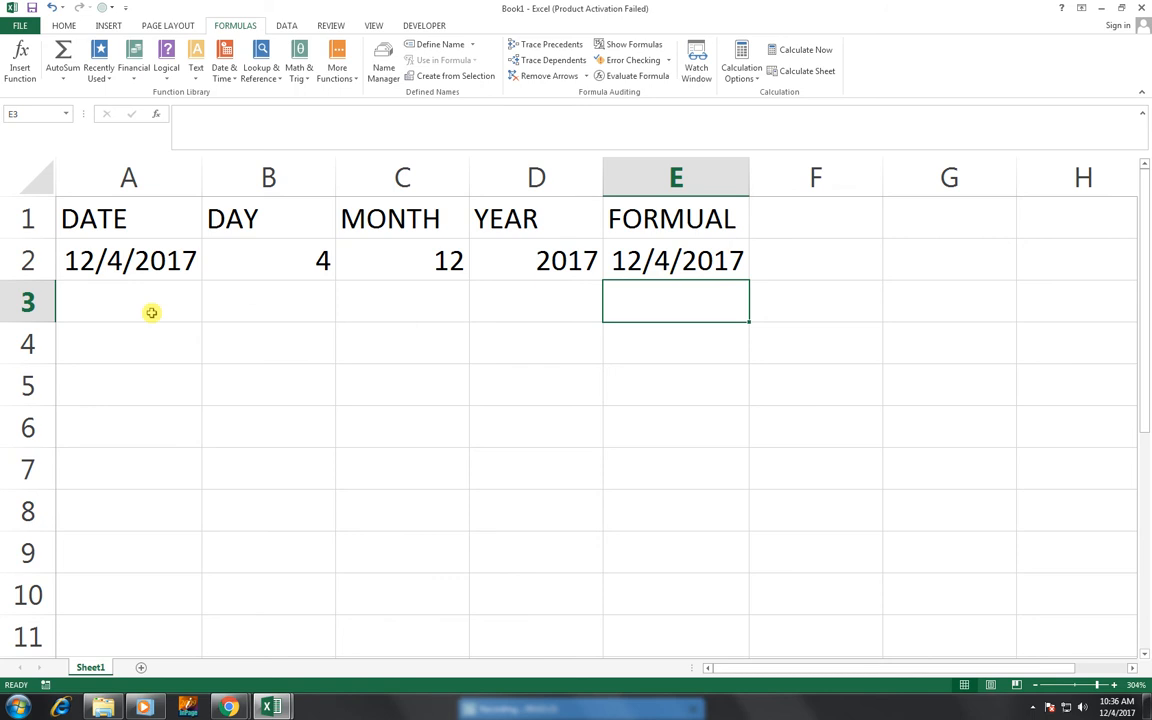
Step: Correct the spelling of the heading in cell E1 to FORMULA
{"action": "left_click", "coordinate": [183, 337]}
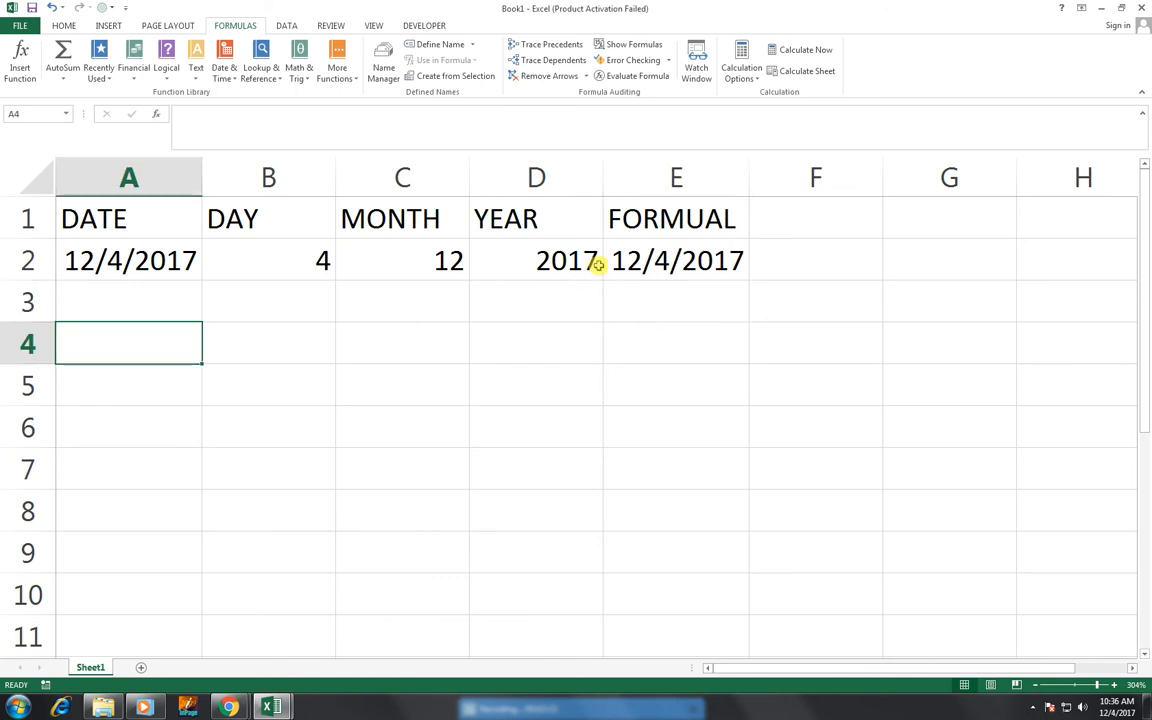
{"action": "left_click", "coordinate": [690, 220]}
{"action": "type", "text": "FORMULA"}
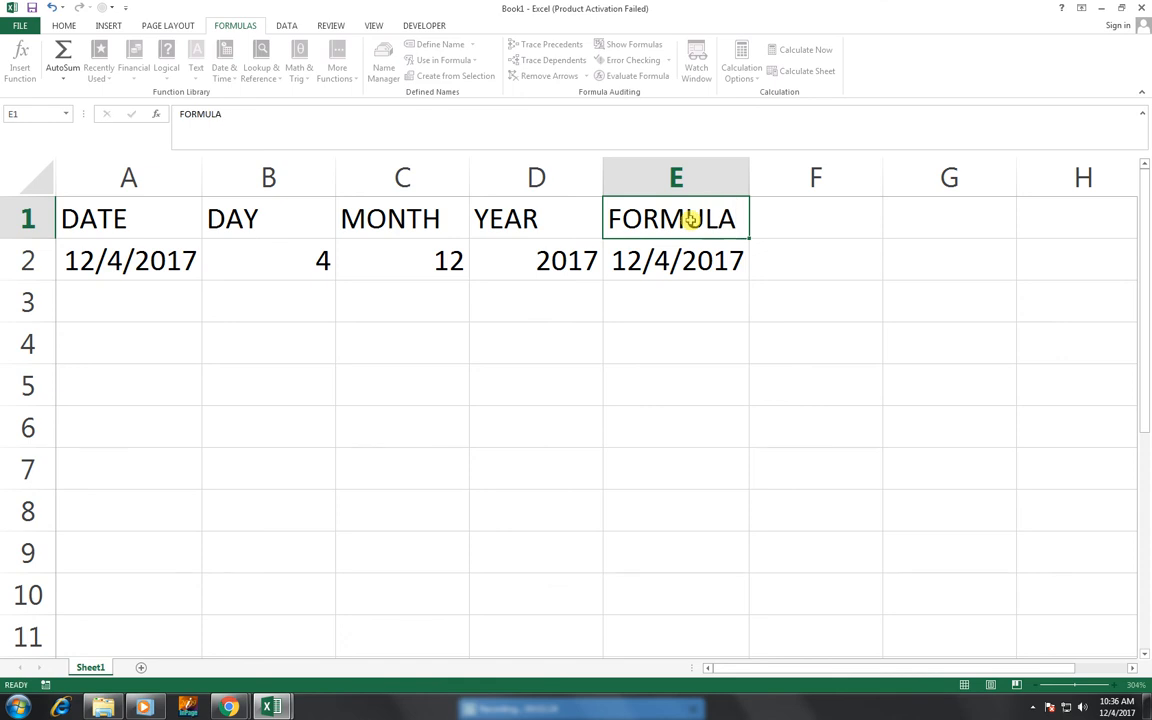
{"action": "key", "text": "Return"}
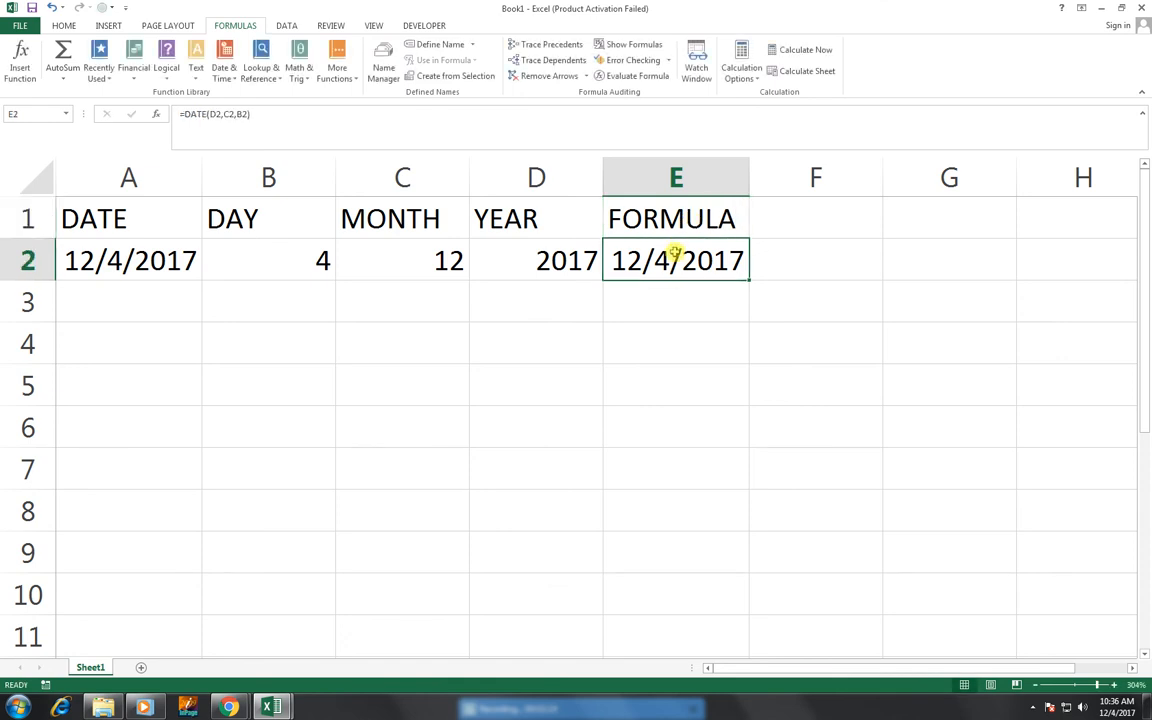
Step: Calculate the month-end date in cell B4 from the rebuilt date with =EOMONTH(E2,0)
{"action": "left_click", "coordinate": [294, 342]}
{"action": "type", "text": "=EOM"}
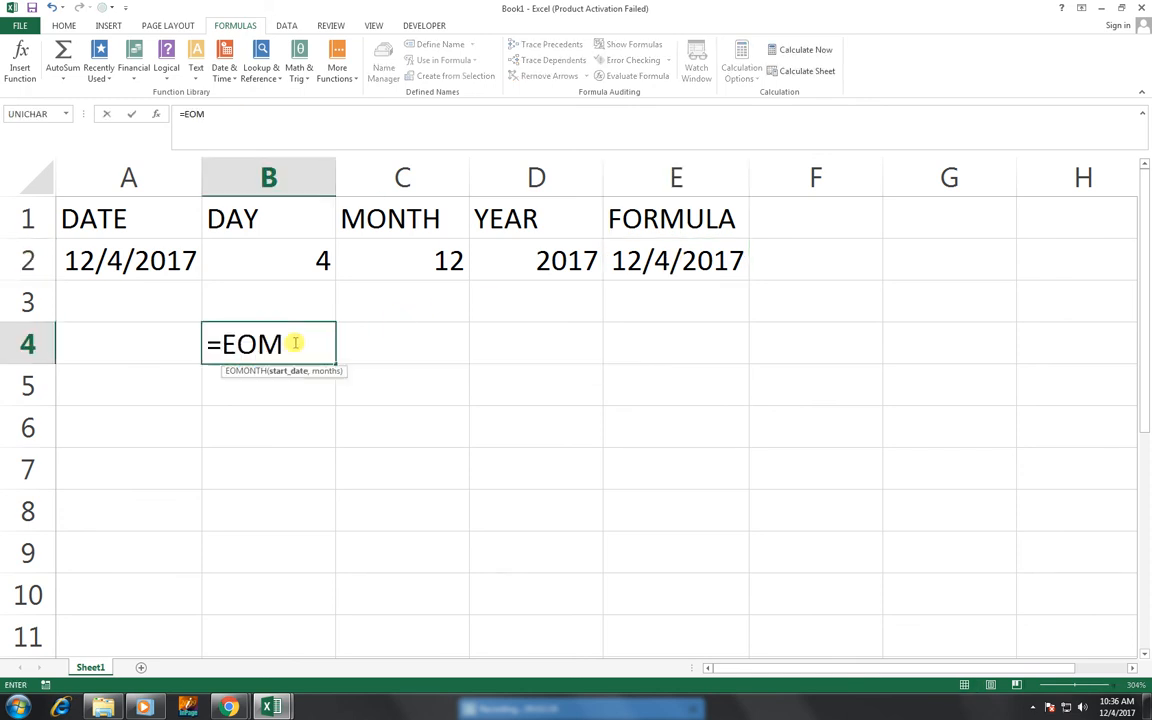
{"action": "key", "text": "Tab"}
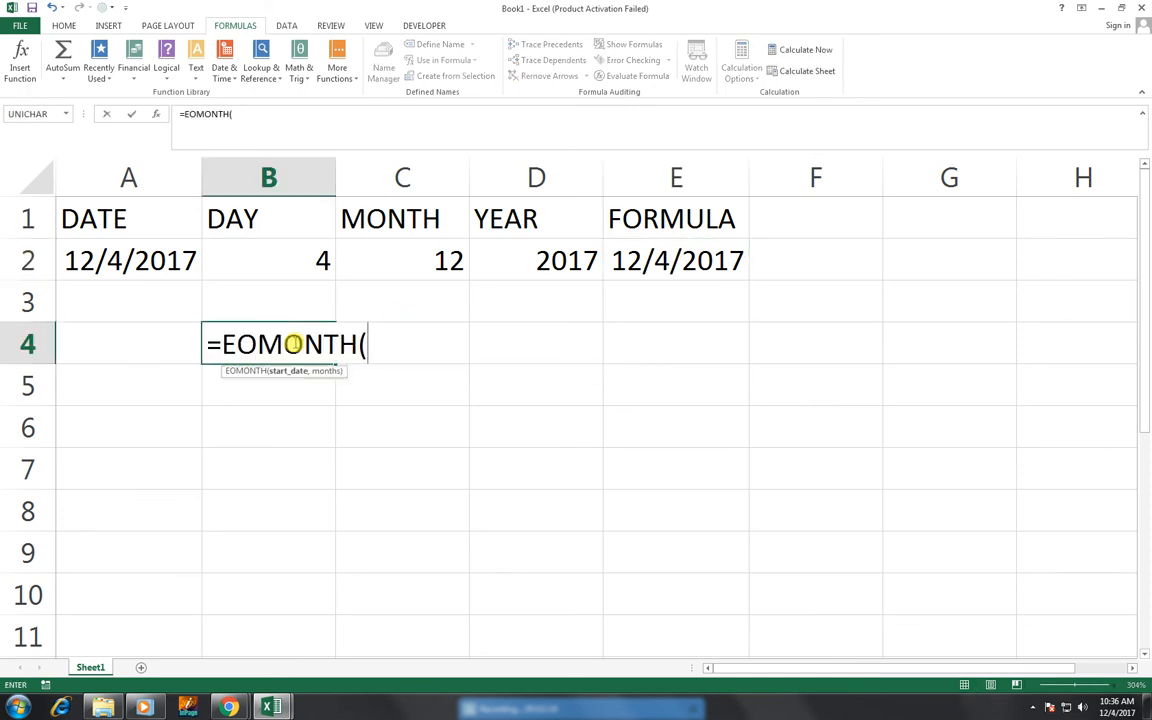
{"action": "left_click", "coordinate": [613, 256]}
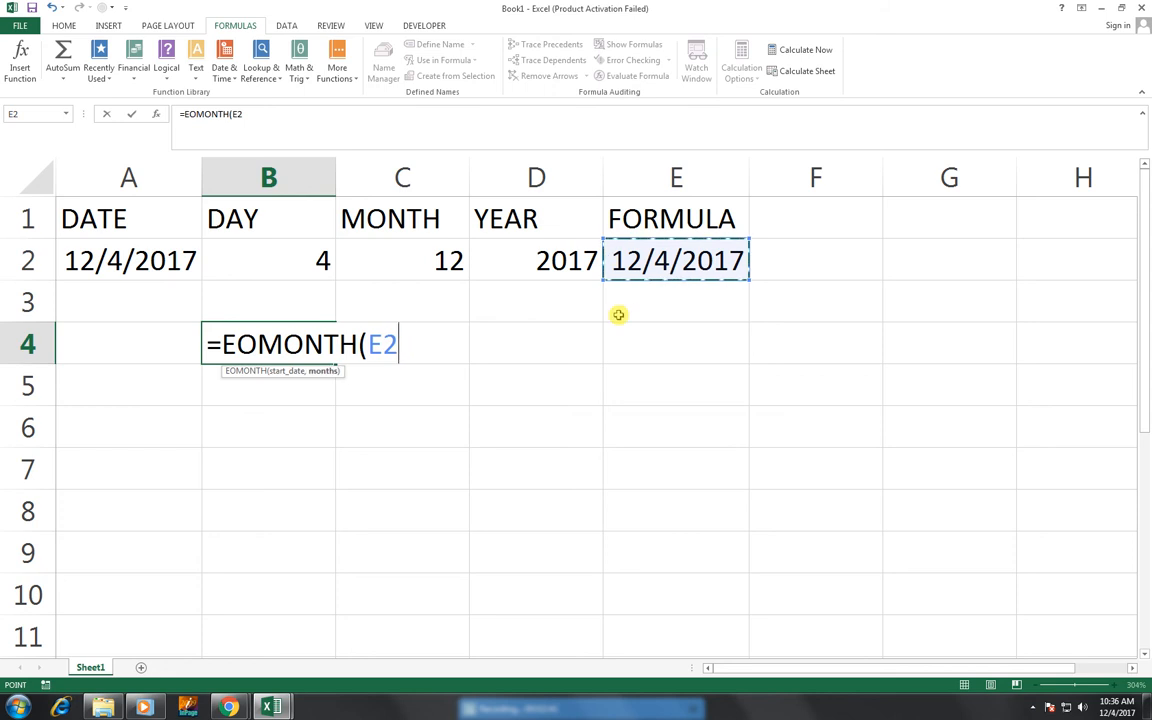
{"action": "type", "text": ","}
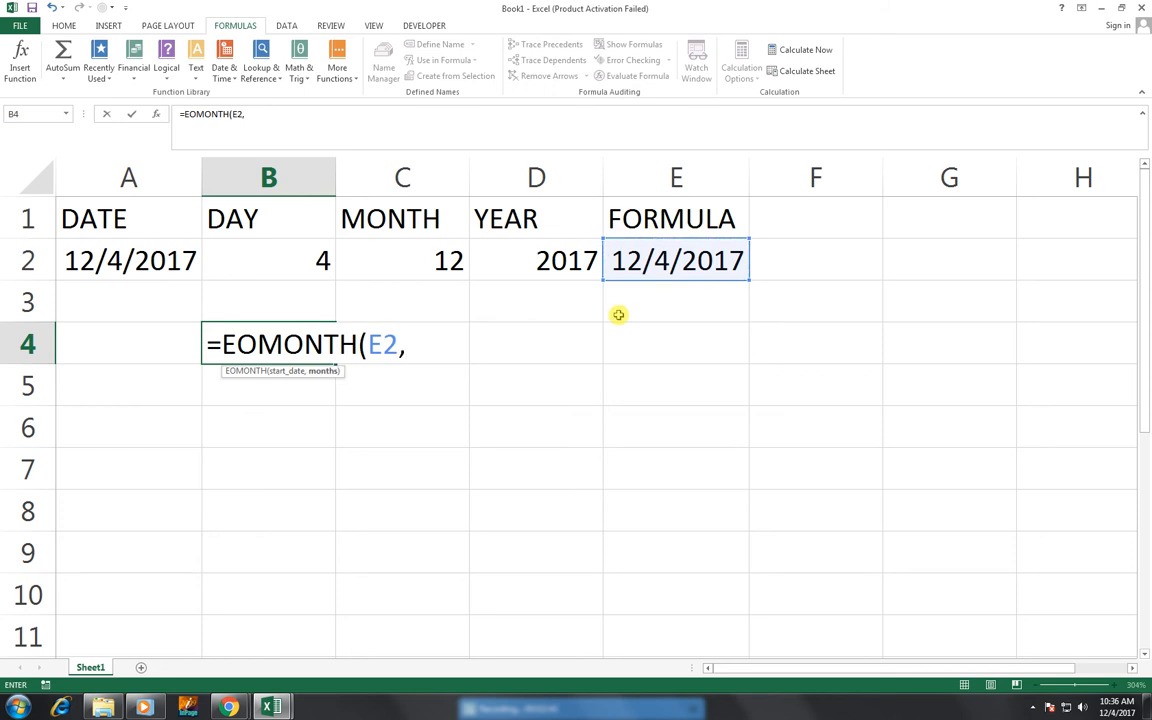
{"action": "type", "text": "0)"}
{"action": "key", "text": "Return"}
{"action": "key", "text": "Up"}
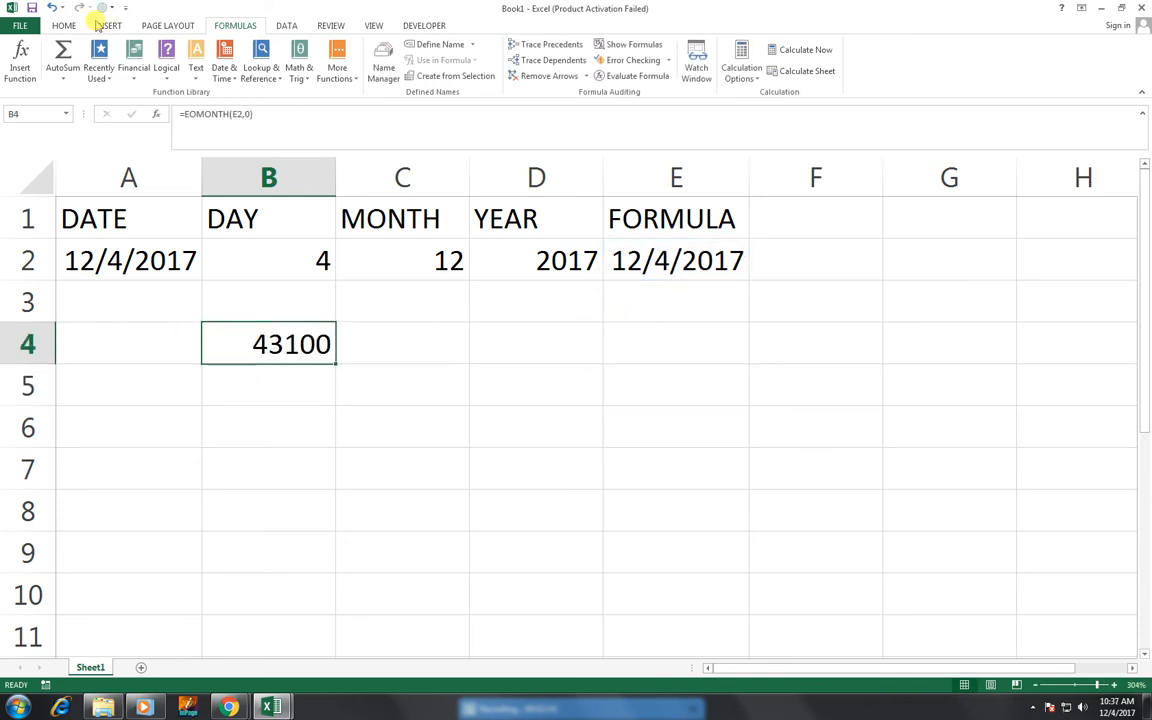
Step: Format the EOMONTH result in cell B4 as Short Date
{"action": "left_click", "coordinate": [66, 26]}
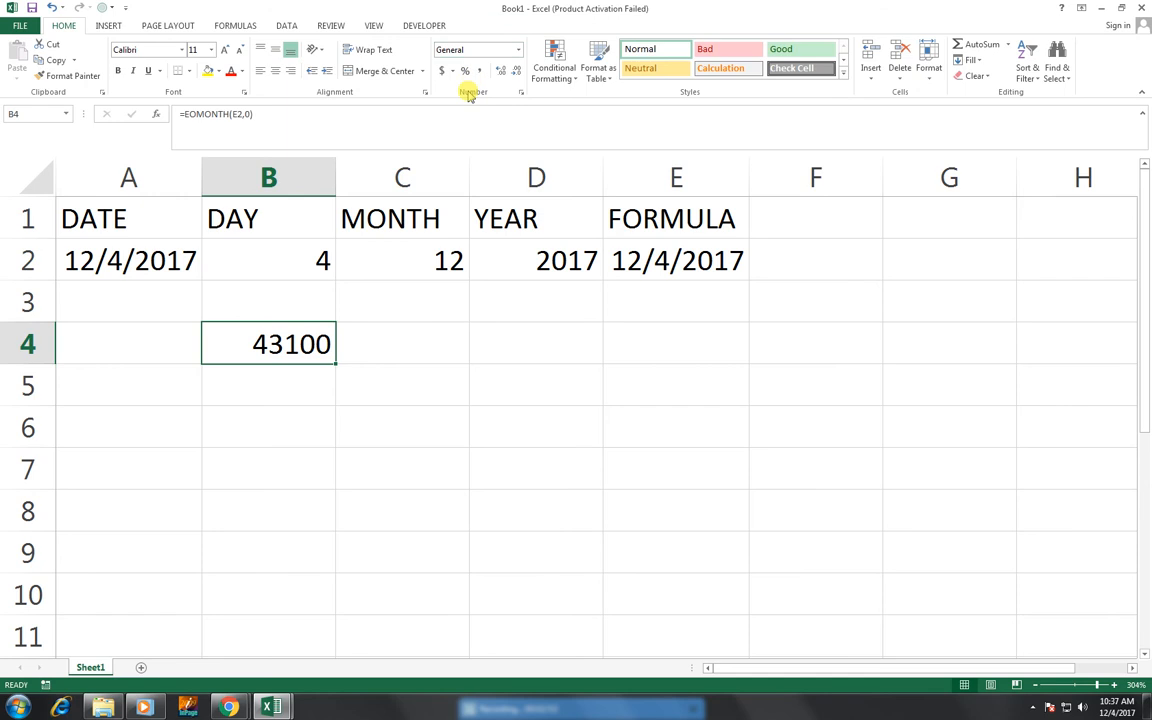
{"action": "left_click", "coordinate": [518, 51]}
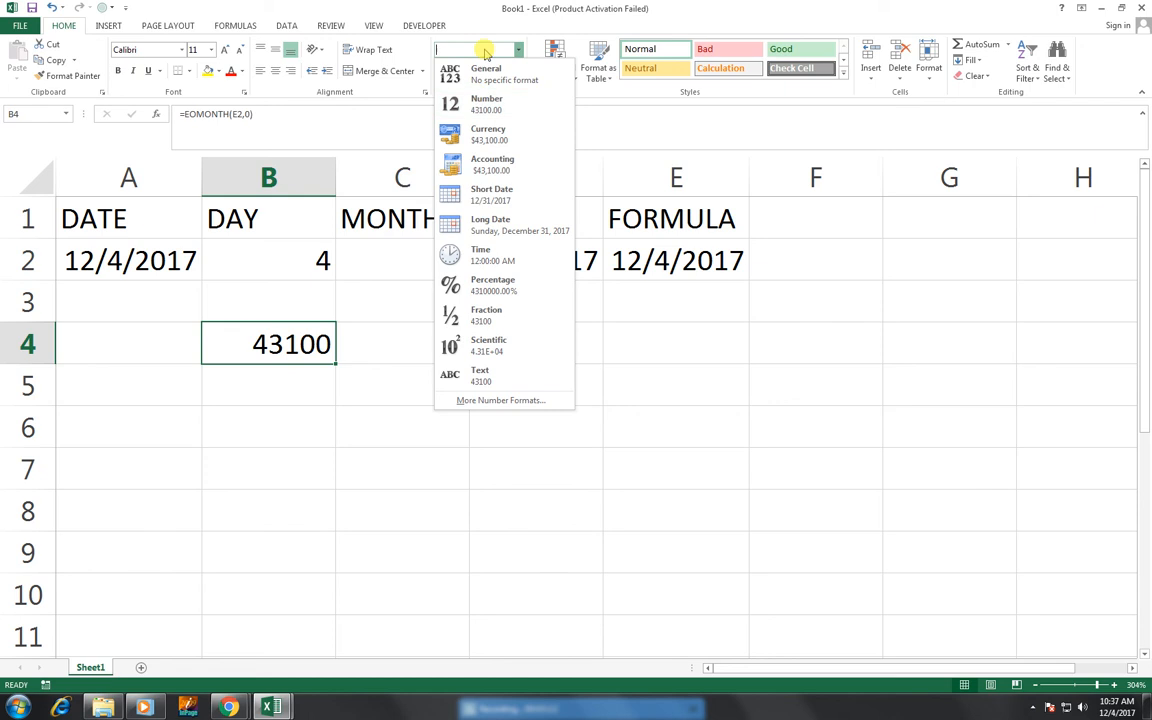
{"action": "left_click", "coordinate": [506, 198]}
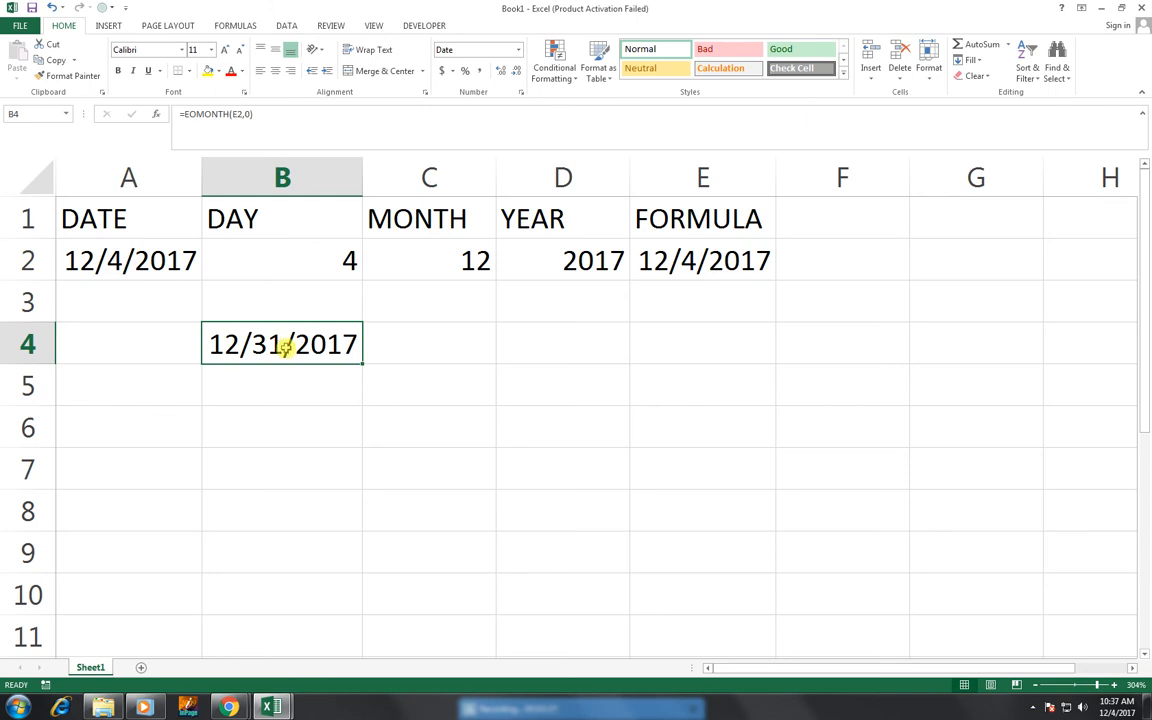
Step: Move the EOMONTH formula from cell B4 to cell A5
{"action": "left_click", "coordinate": [302, 299]}
{"action": "left_click", "coordinate": [250, 351]}
{"action": "mouse_move", "coordinate": [249, 363]}
{"action": "left_mouse_down"}
{"action": "mouse_move", "coordinate": [28, 424]}
{"action": "mouse_move", "coordinate": [44, 390]}
{"action": "left_mouse_up"}
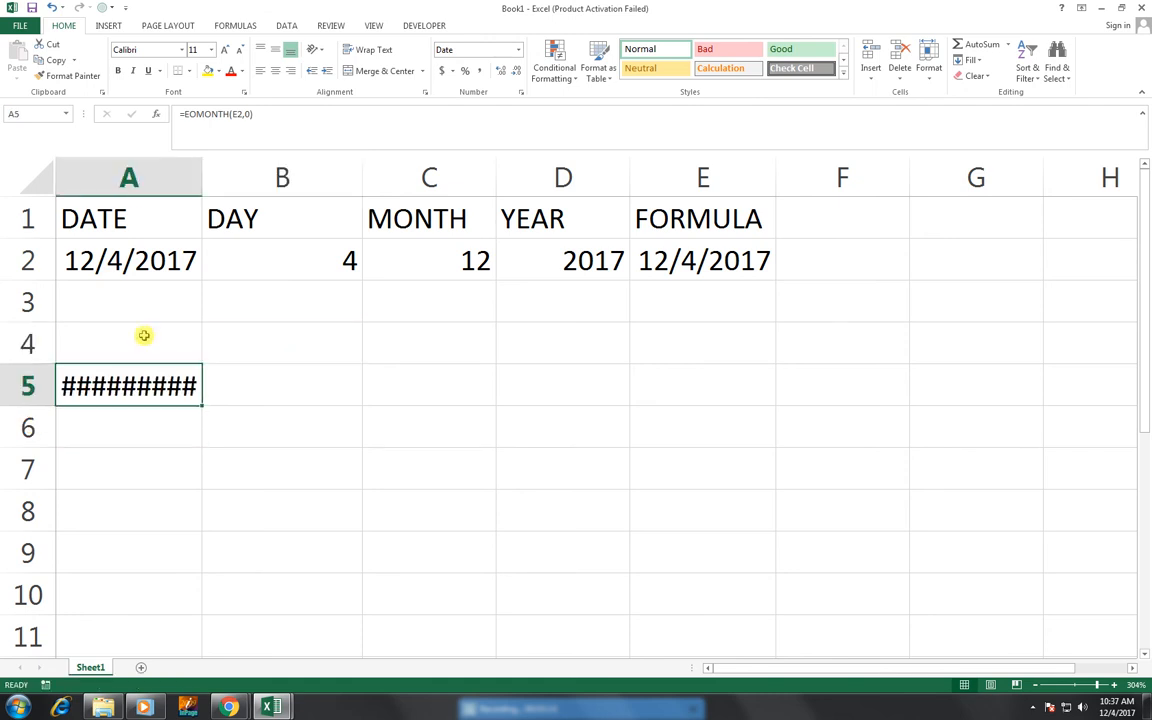
Step: Enter the heading EOMONTH in cell A4 and autofit column A to show the full date below it
{"action": "left_click", "coordinate": [147, 334]}
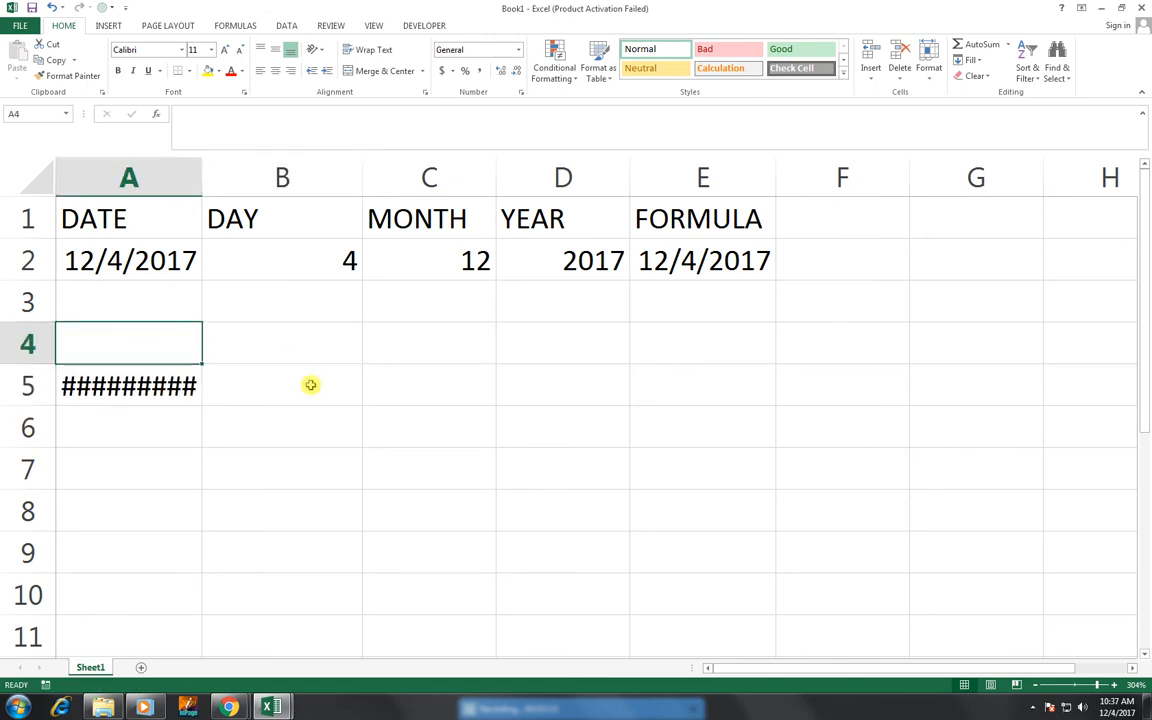
{"action": "type", "text": "EOM"}
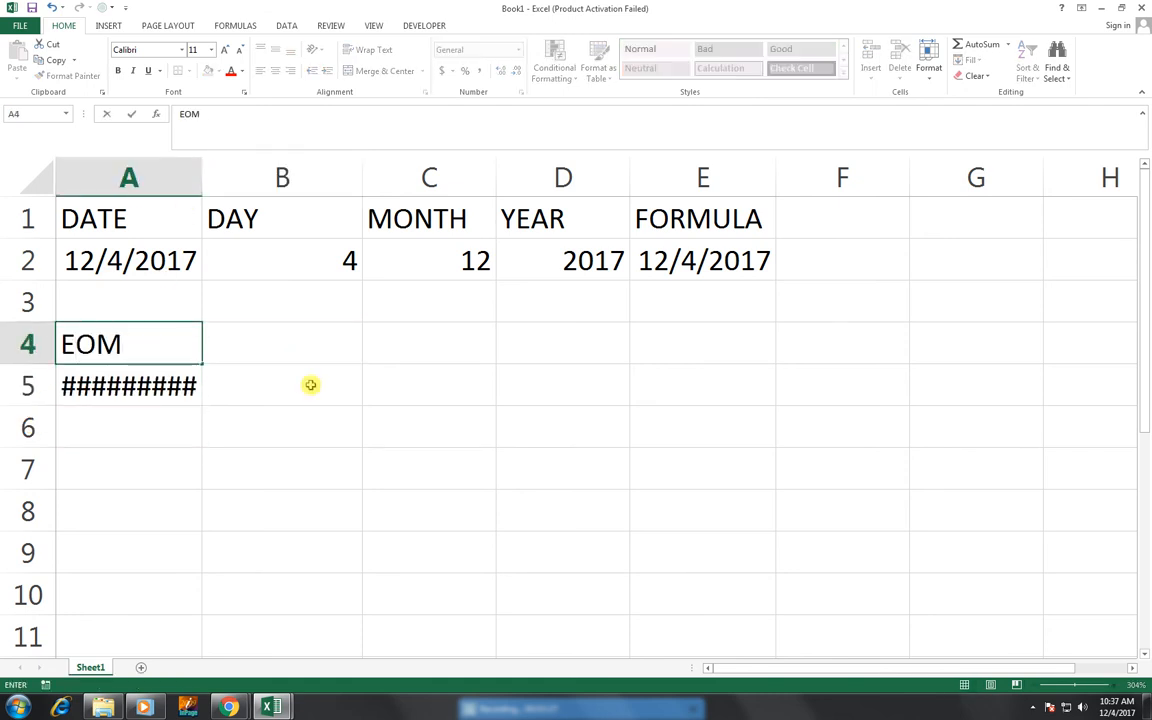
{"action": "type", "text": "NTH"}
{"action": "key", "text": "Tab"}
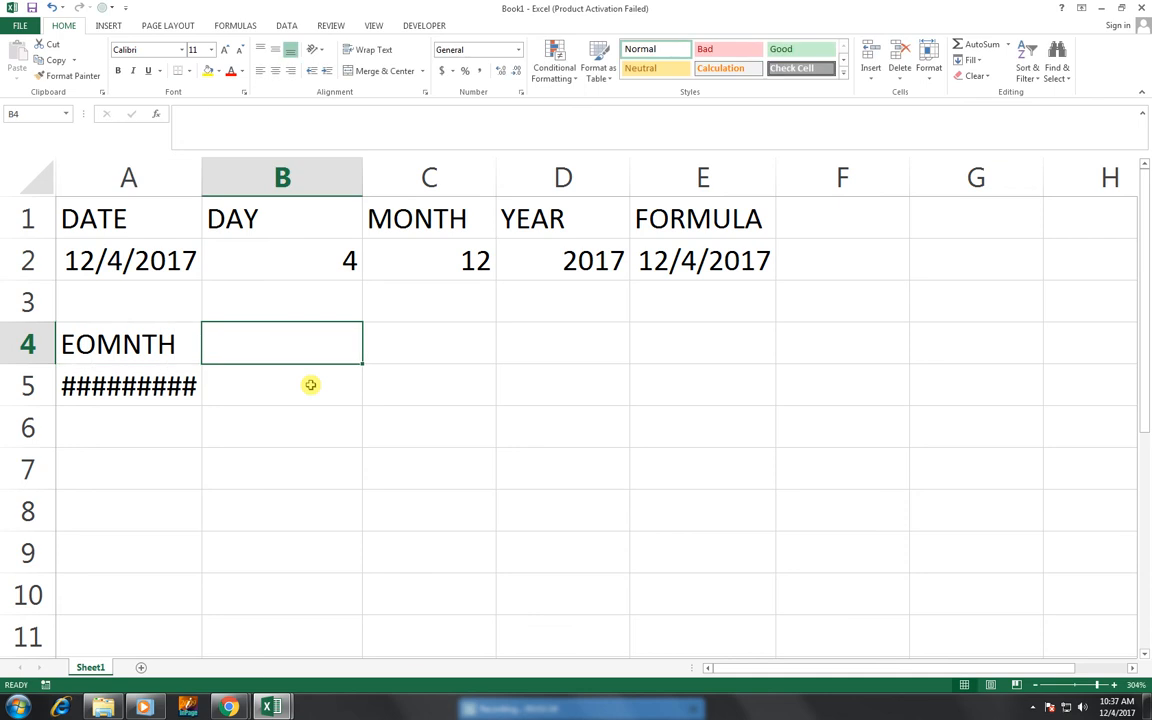
{"action": "key", "text": "shift+Tab"}
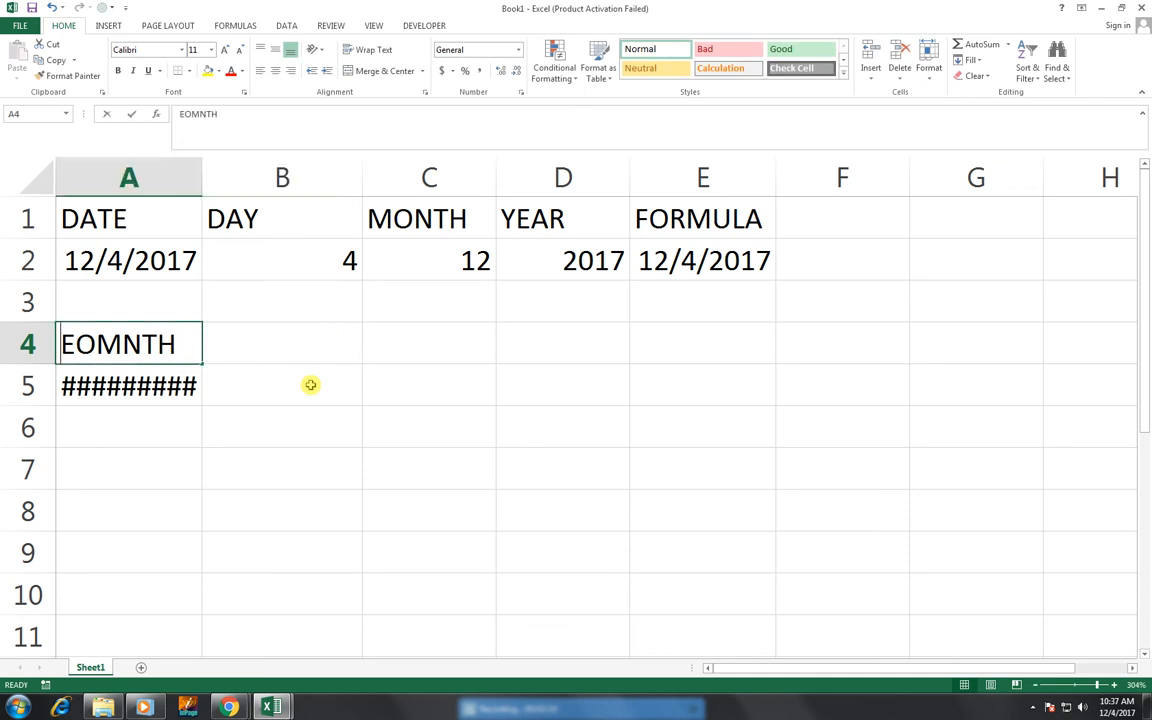
{"action": "type", "text": "EOM"}
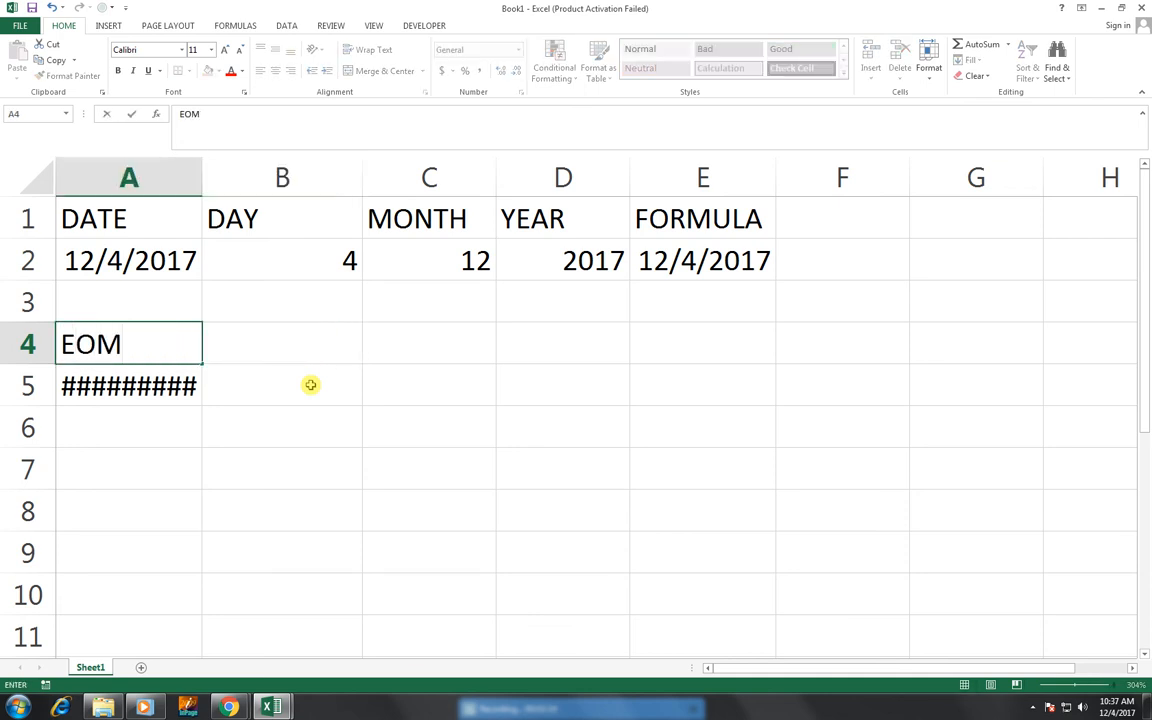
{"action": "type", "text": "ONTH"}
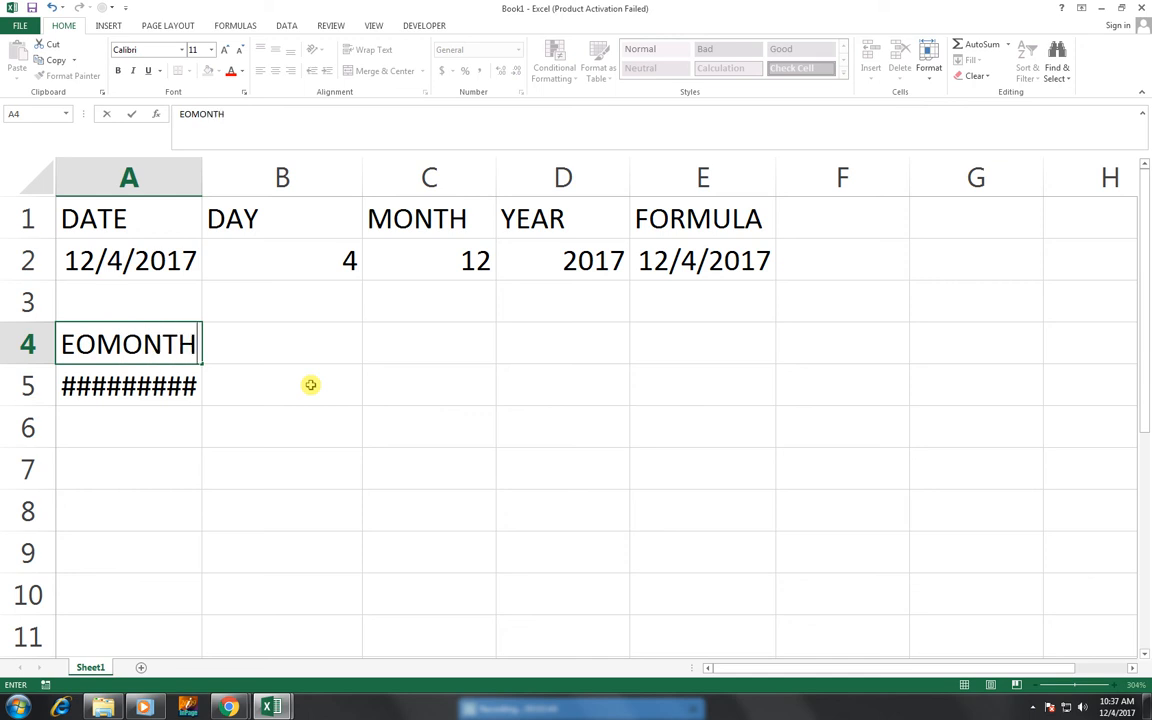
{"action": "key", "text": "Tab"}
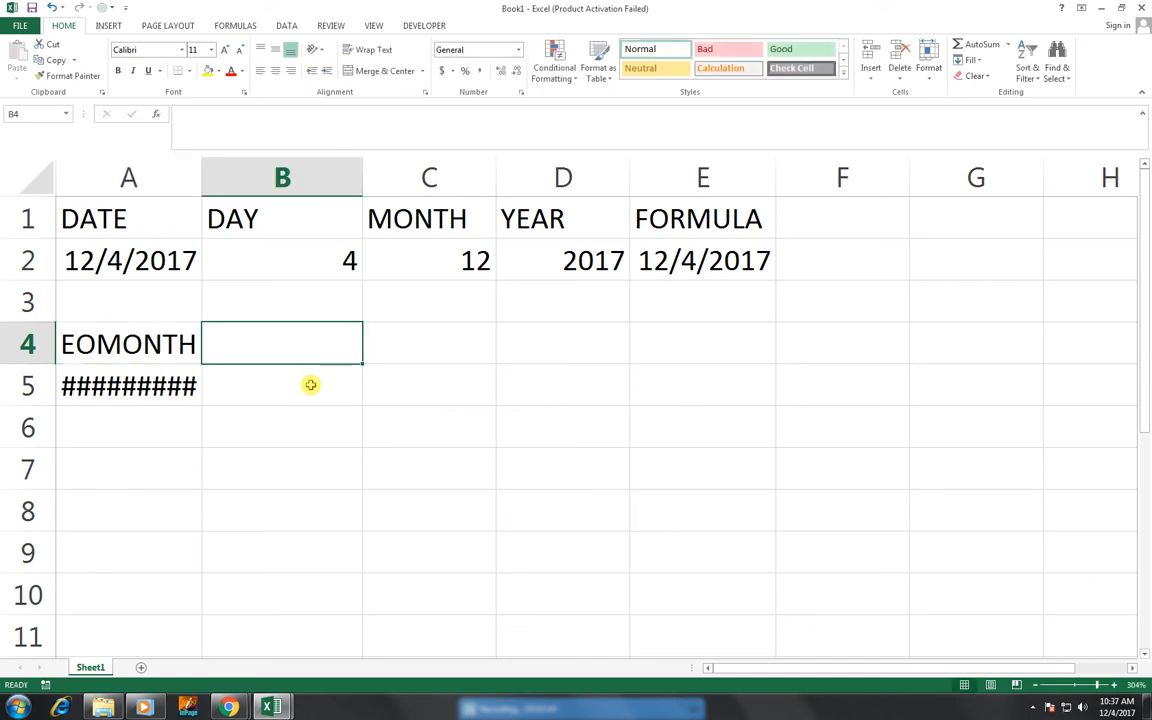
{"action": "mouse_move", "coordinate": [161, 370]}
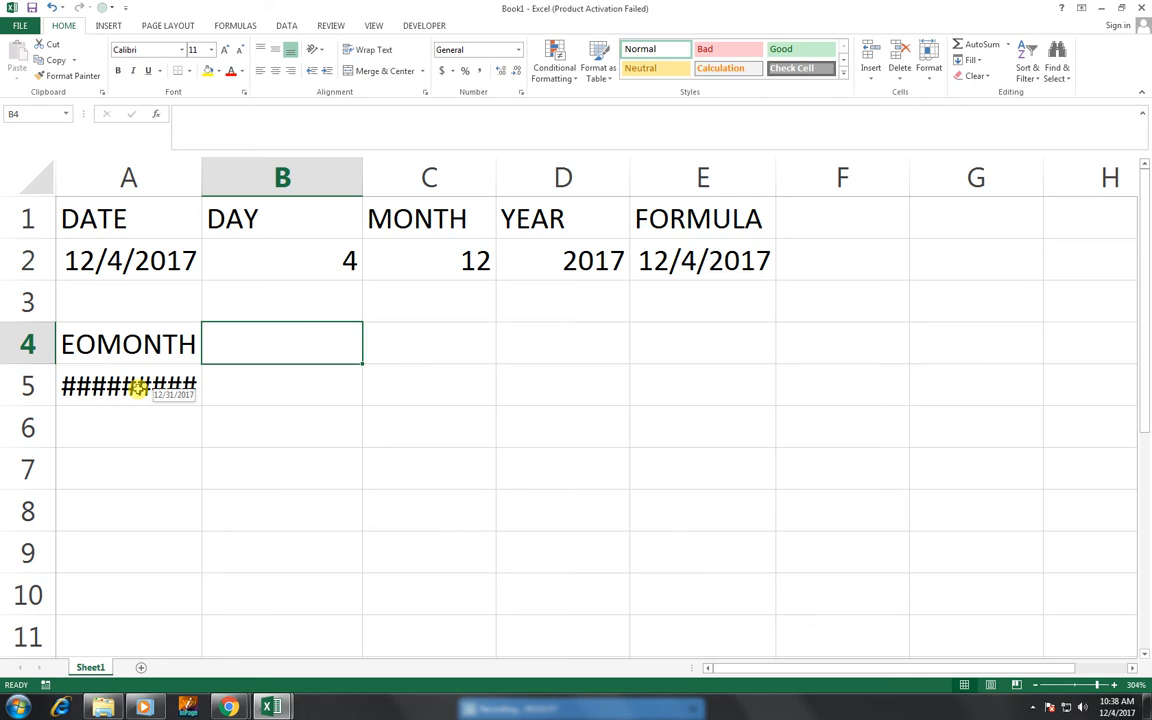
{"action": "double_click", "coordinate": [200, 171]}
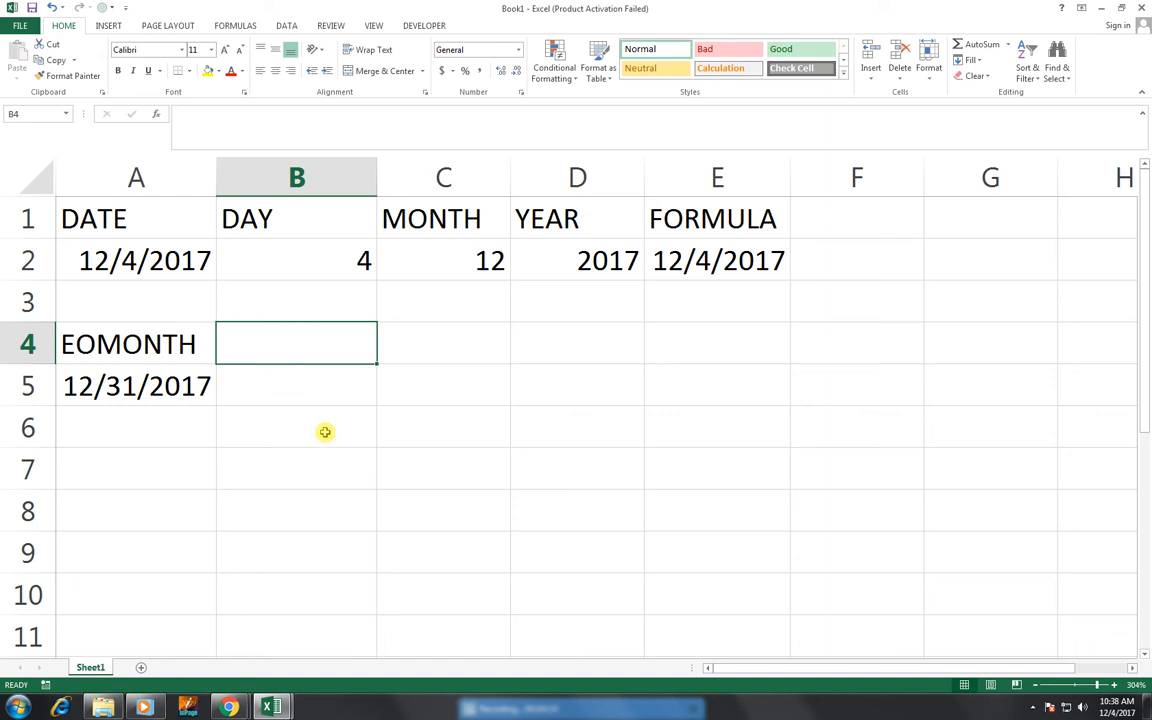
Step: Enter the headings START DATE in cell B4 and END DATE in cell C4
{"action": "type", "text": "SATR"}
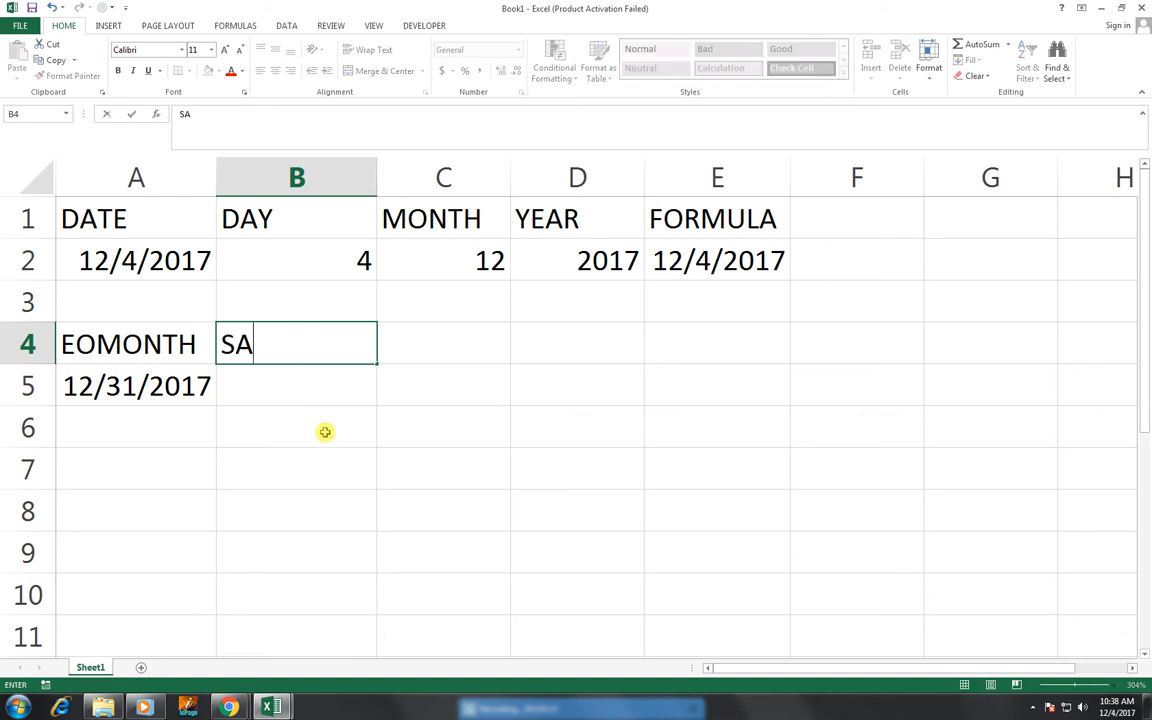
{"action": "key", "text": "BackSpace"}
{"action": "key", "text": "BackSpace"}
{"action": "key", "text": "BackSpace"}
{"action": "type", "text": "TART DATE"}
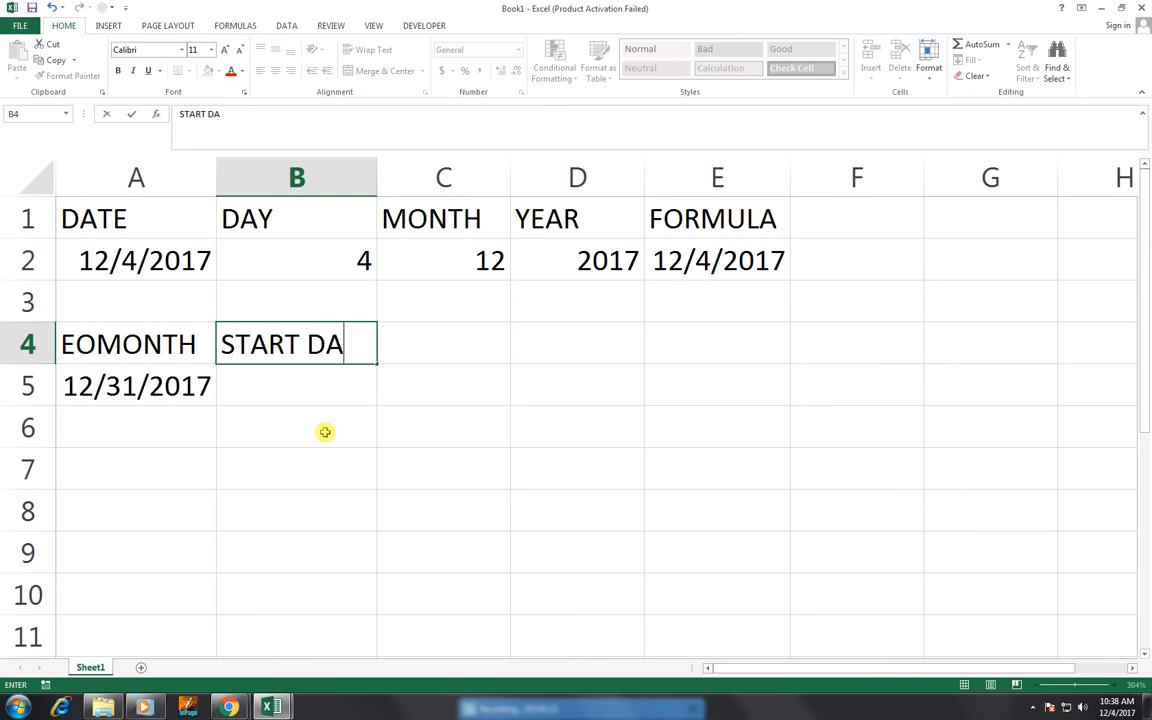
{"action": "key", "text": "Tab"}
{"action": "type", "text": "END DATE"}
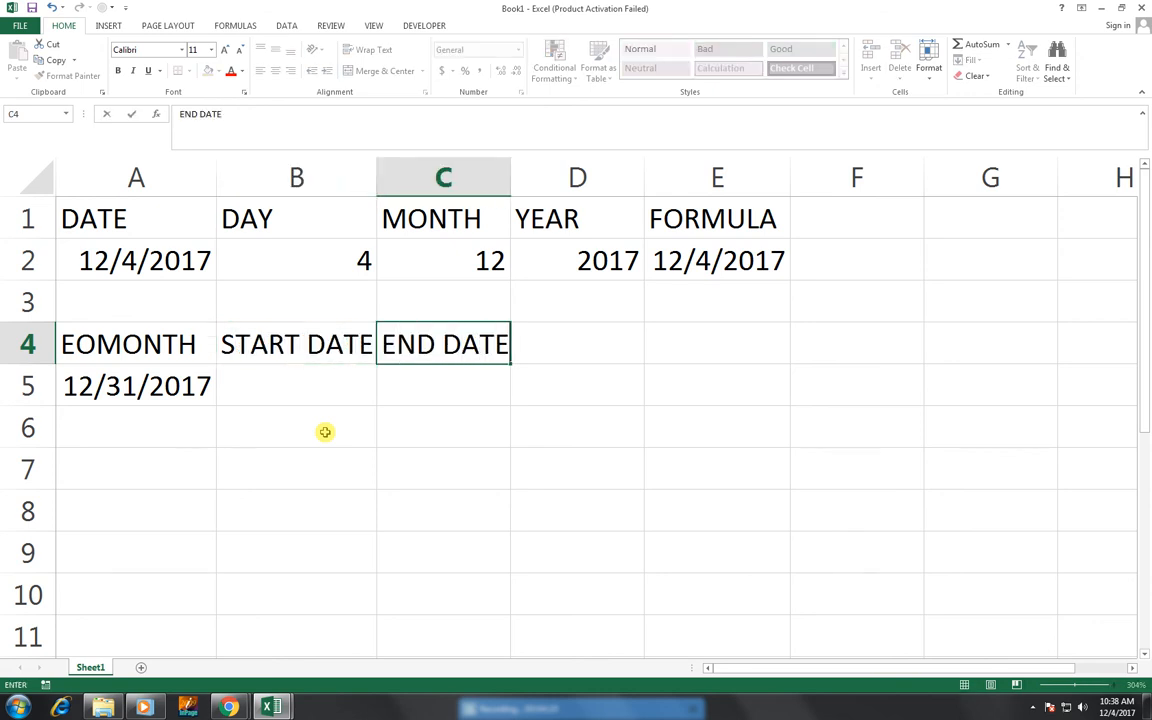
{"action": "key", "text": "Tab"}
Step: Enter 1-JAN-17 as the start date in cell B5 and 1-DEC-17 as the end date in cell C5
{"action": "key", "text": "Down"}
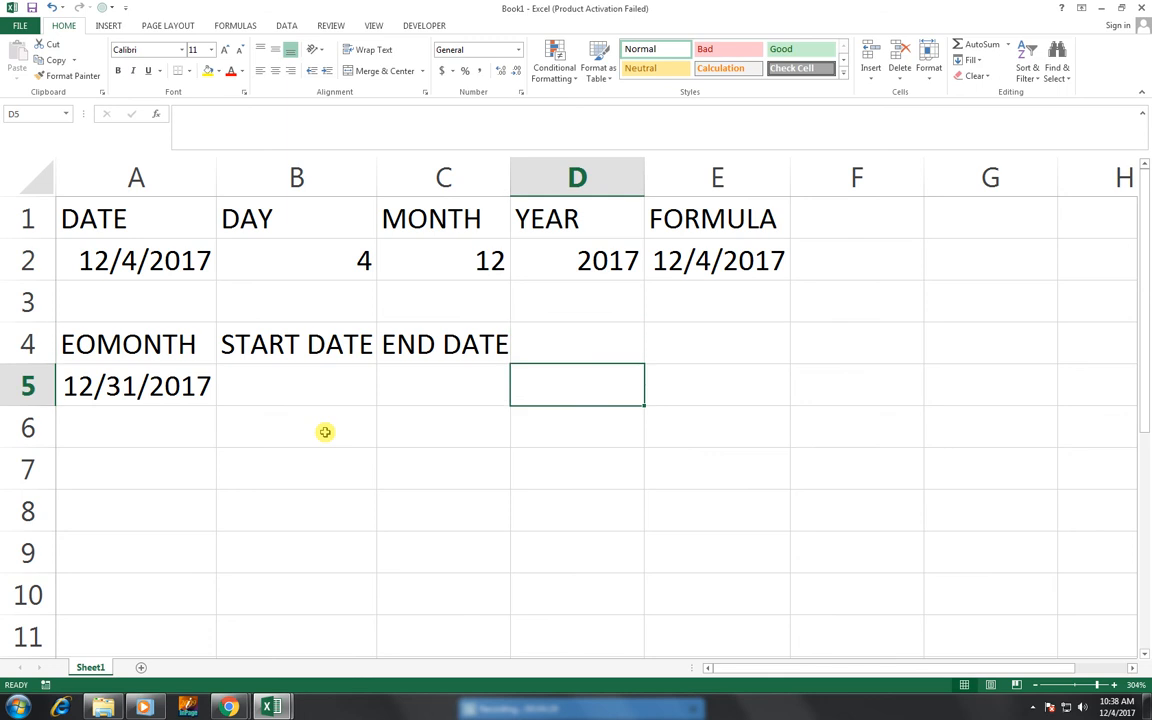
{"action": "key", "text": "Left"}
{"action": "key", "text": "Left"}
{"action": "type", "text": "1"}
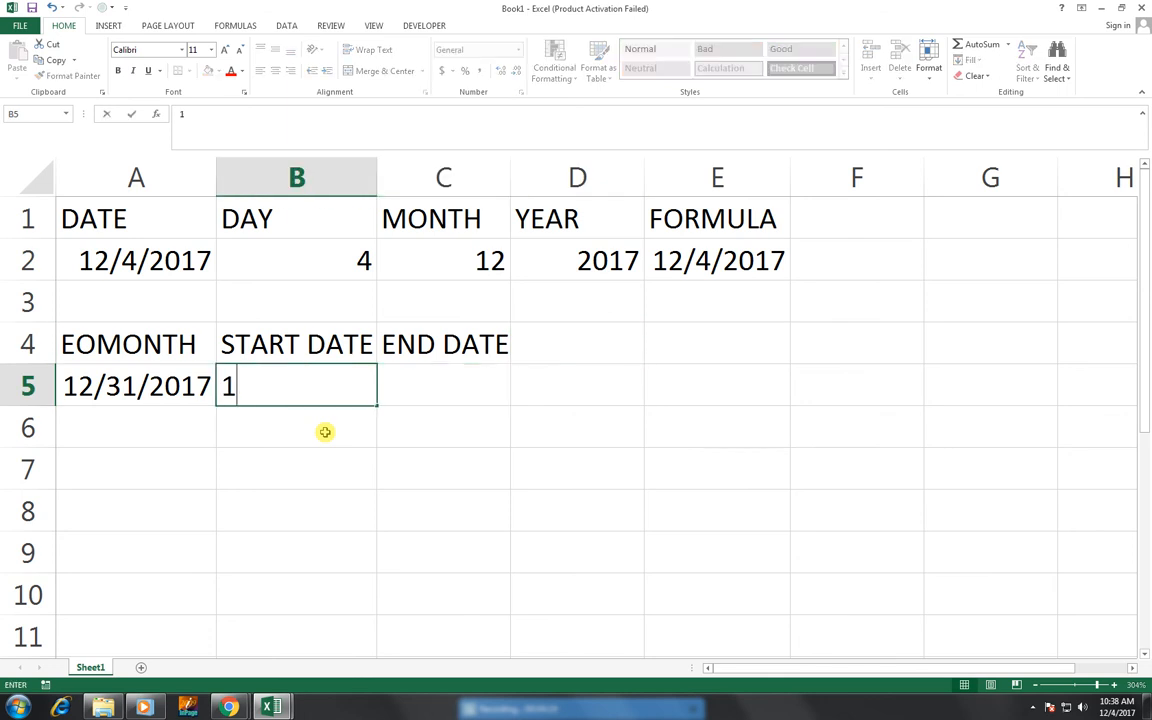
{"action": "type", "text": "-JAN-17"}
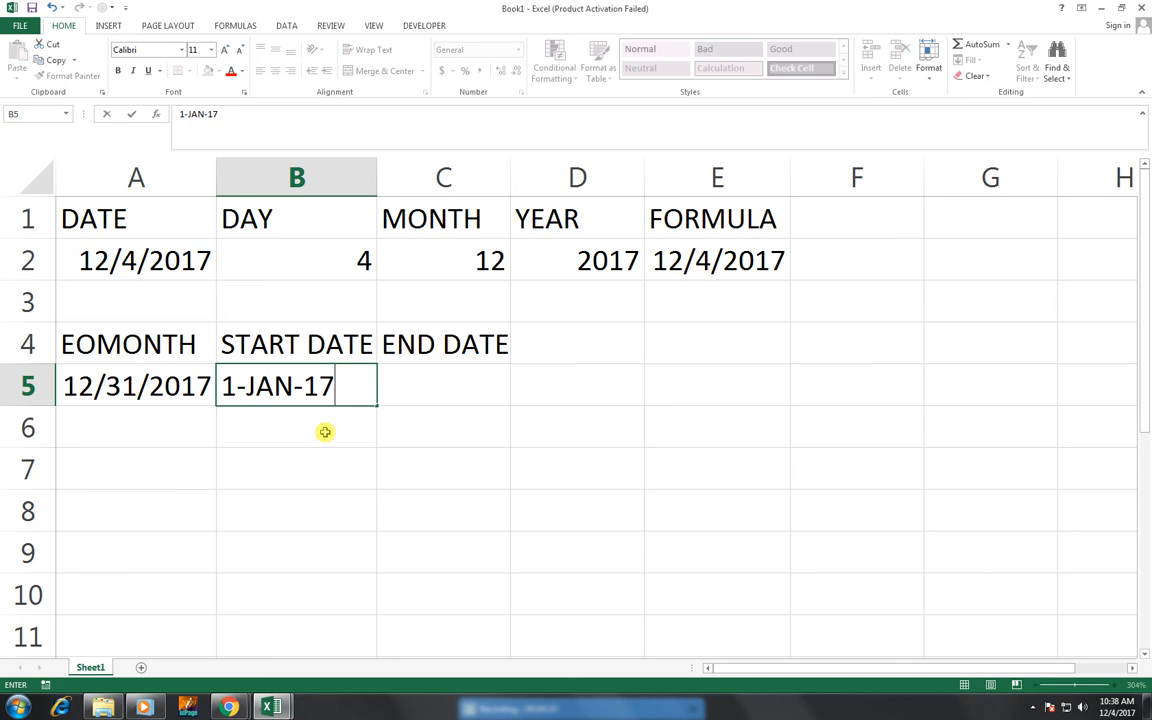
{"action": "key", "text": "Right"}
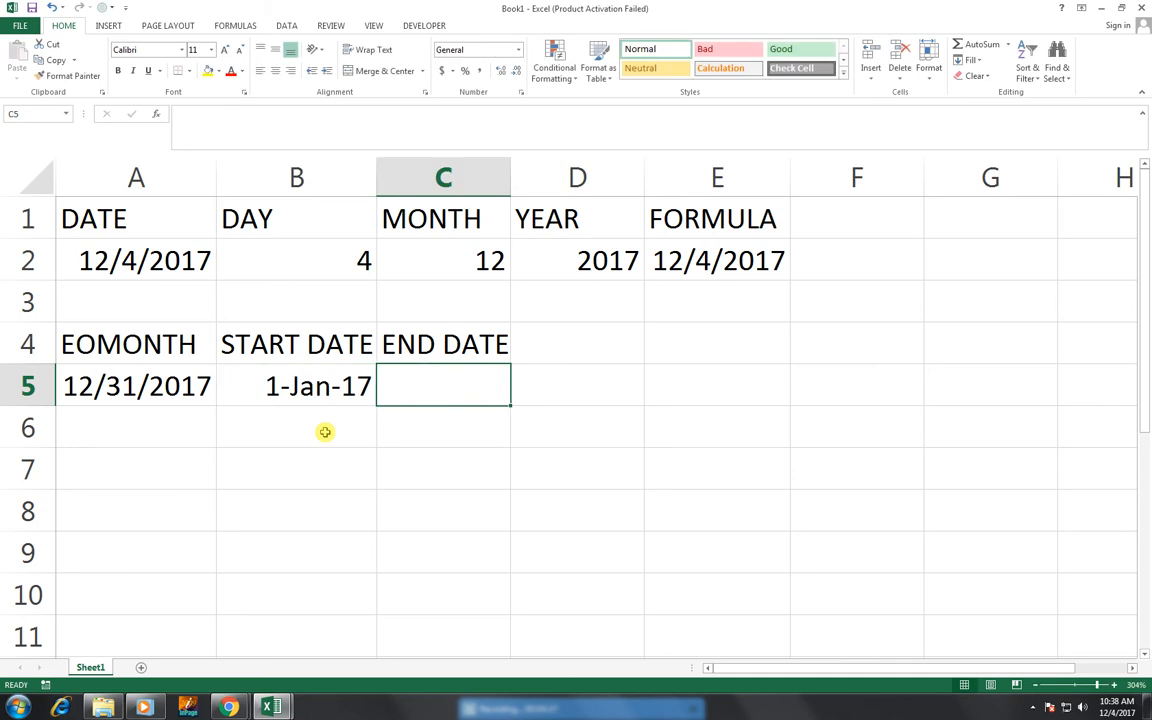
{"action": "type", "text": "1-DEC-"}
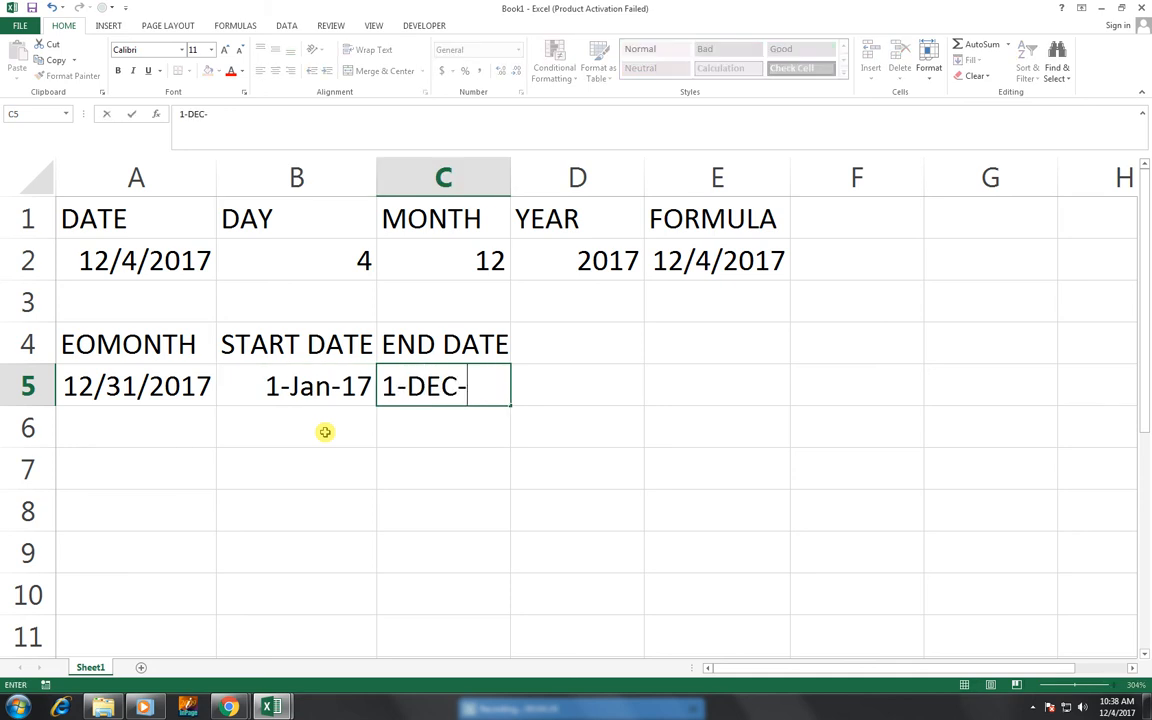
{"action": "type", "text": "10"}
{"action": "key", "text": "BackSpace"}
{"action": "type", "text": "7"}
{"action": "key", "text": "Right"}
Step: Enter the heading NETWORKDAYS in cell D4 beside END DATE
{"action": "key", "text": "Up"}
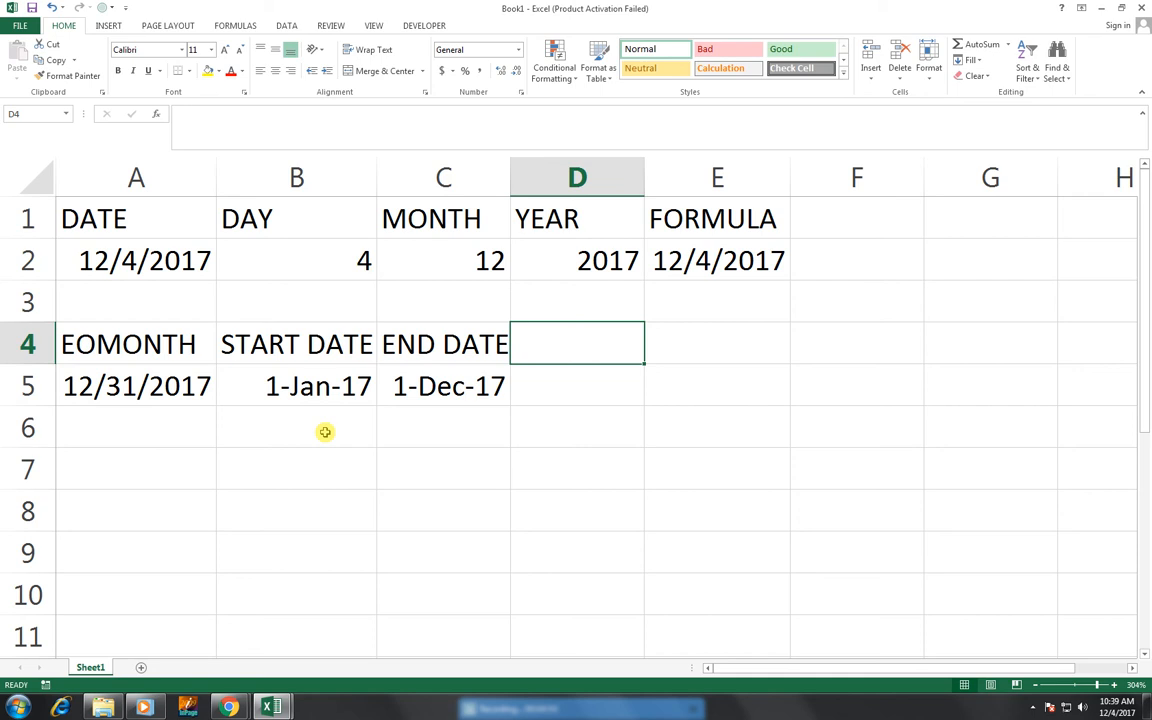
{"action": "type", "text": "NETW"}
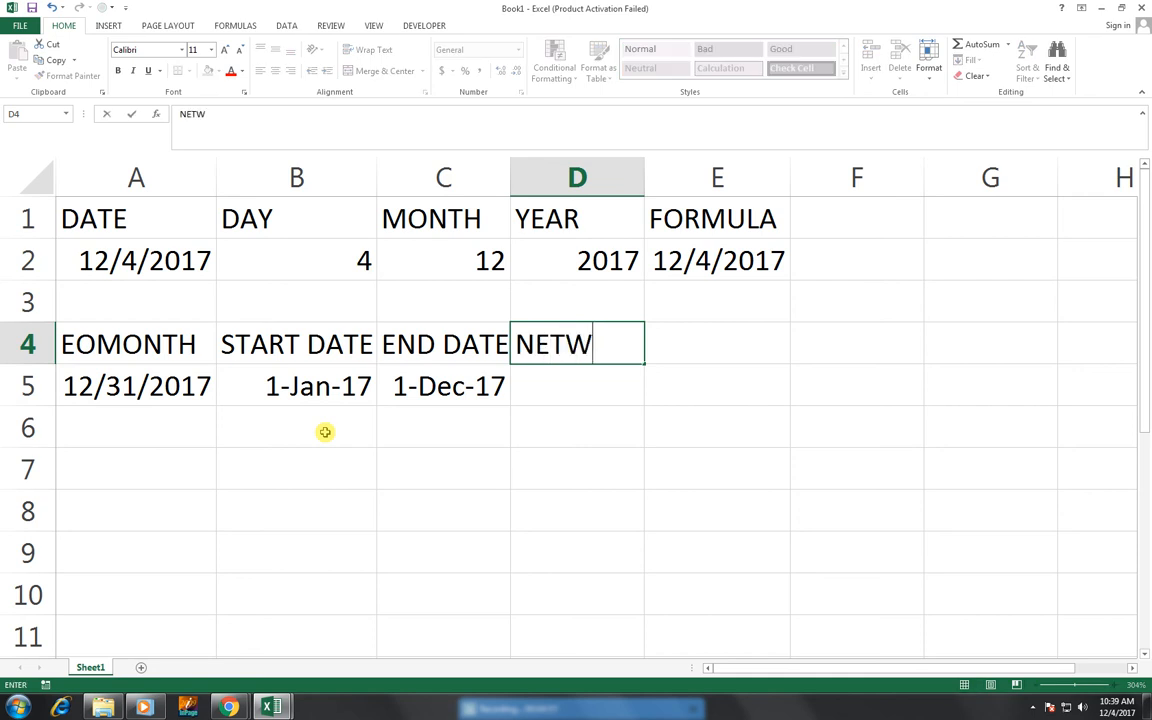
{"action": "type", "text": "ORKDAYS"}
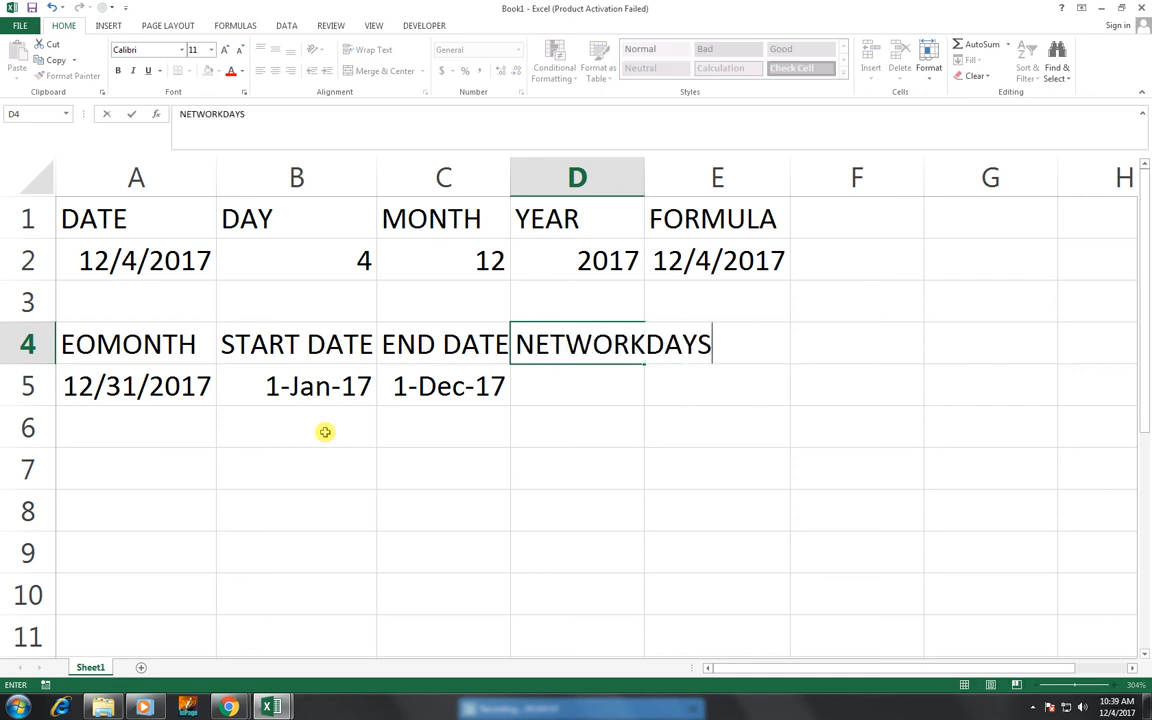
{"action": "key", "text": "ctrl+Return"}
{"action": "key", "text": "Return"}
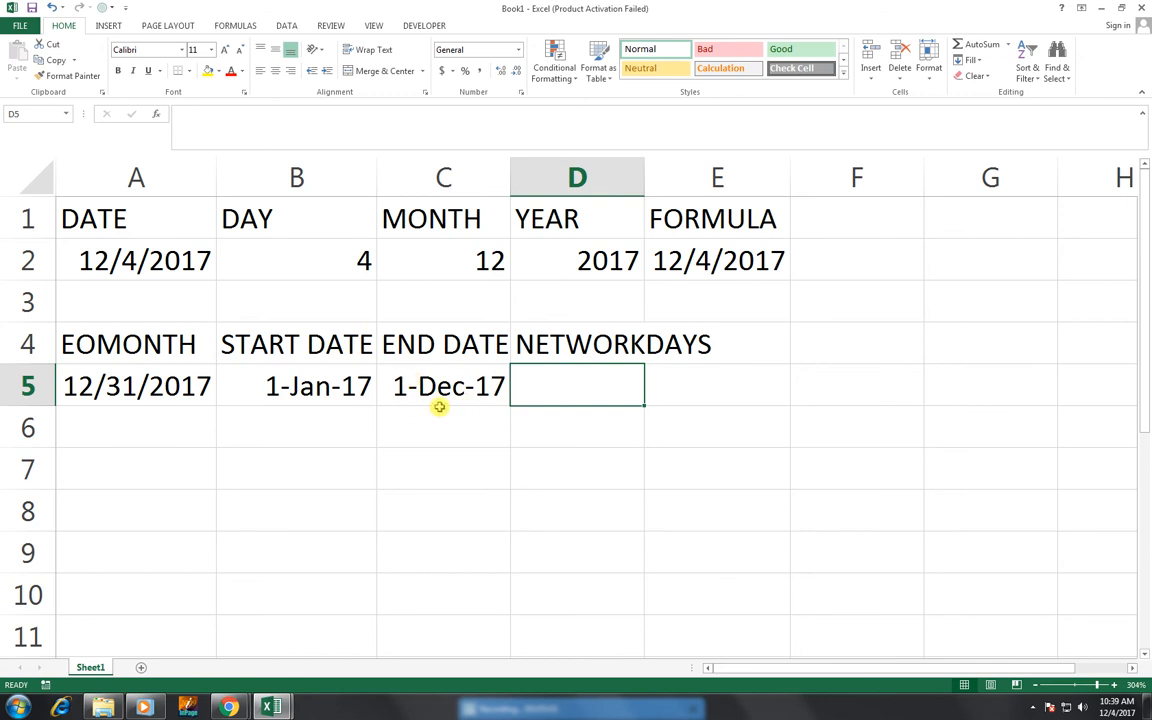
Step: Count the workdays in cell D5 with =NETWORKDAYS(B5,C5) and widen column D to fit its NETWORKDAYS heading
{"action": "type", "text": "="}
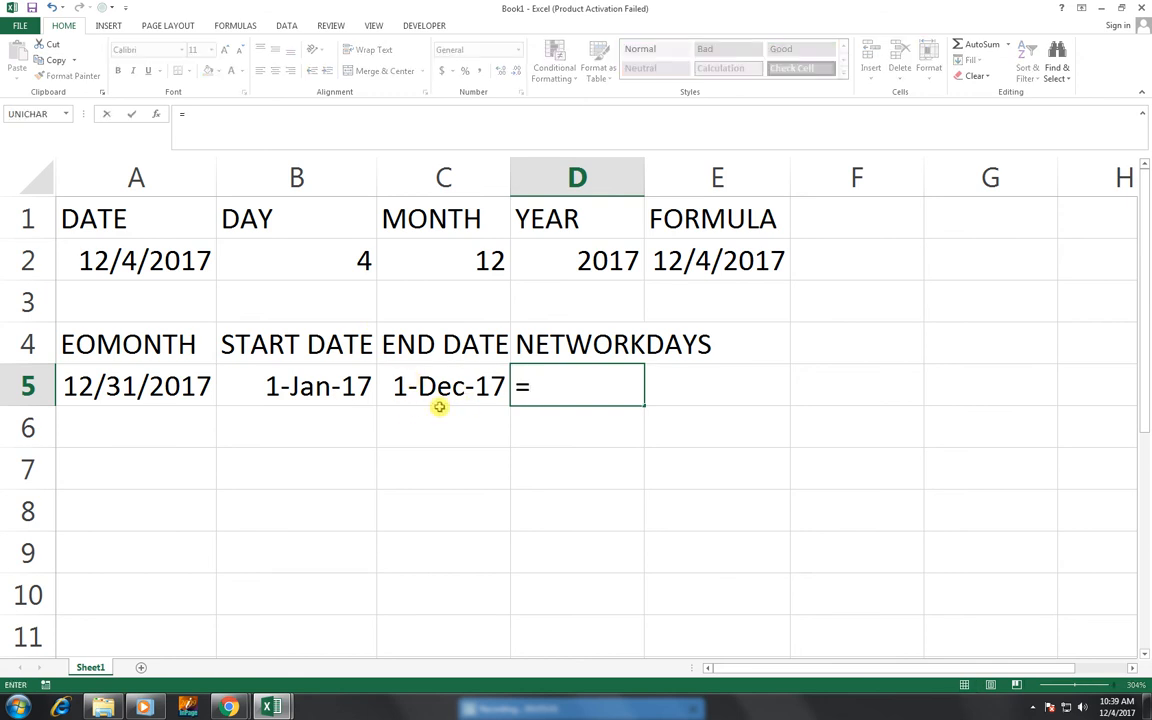
{"action": "type", "text": "NET"}
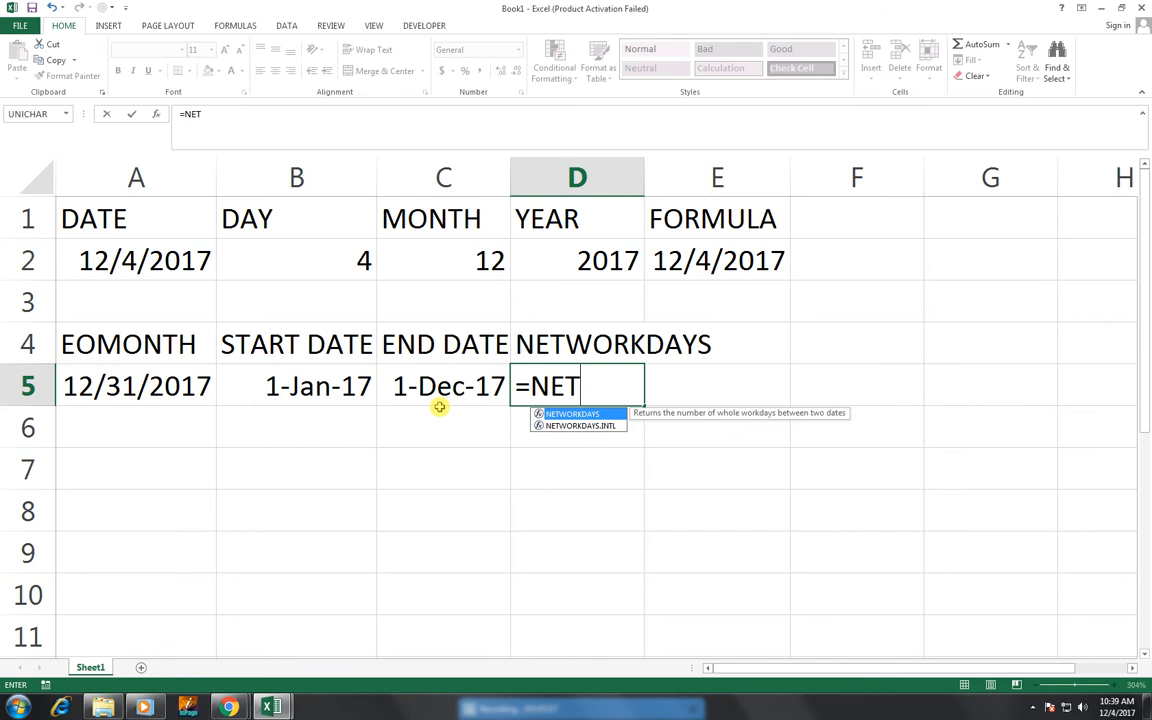
{"action": "key", "text": "Tab"}
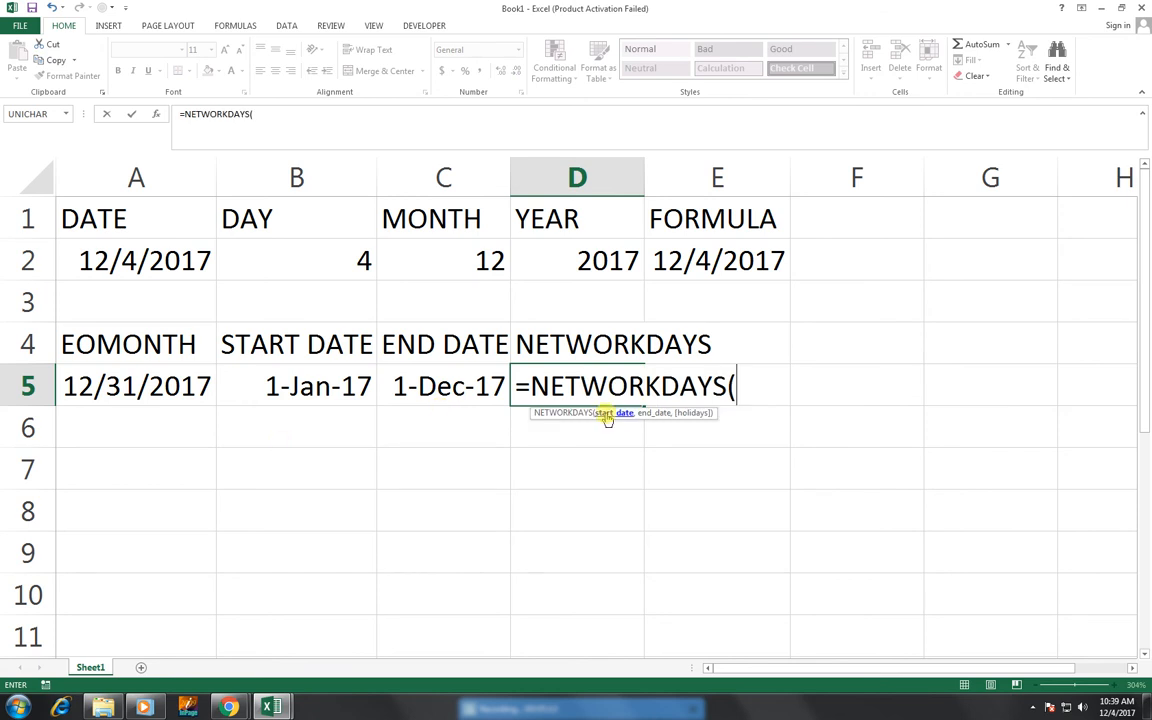
{"action": "left_click", "coordinate": [338, 393]}
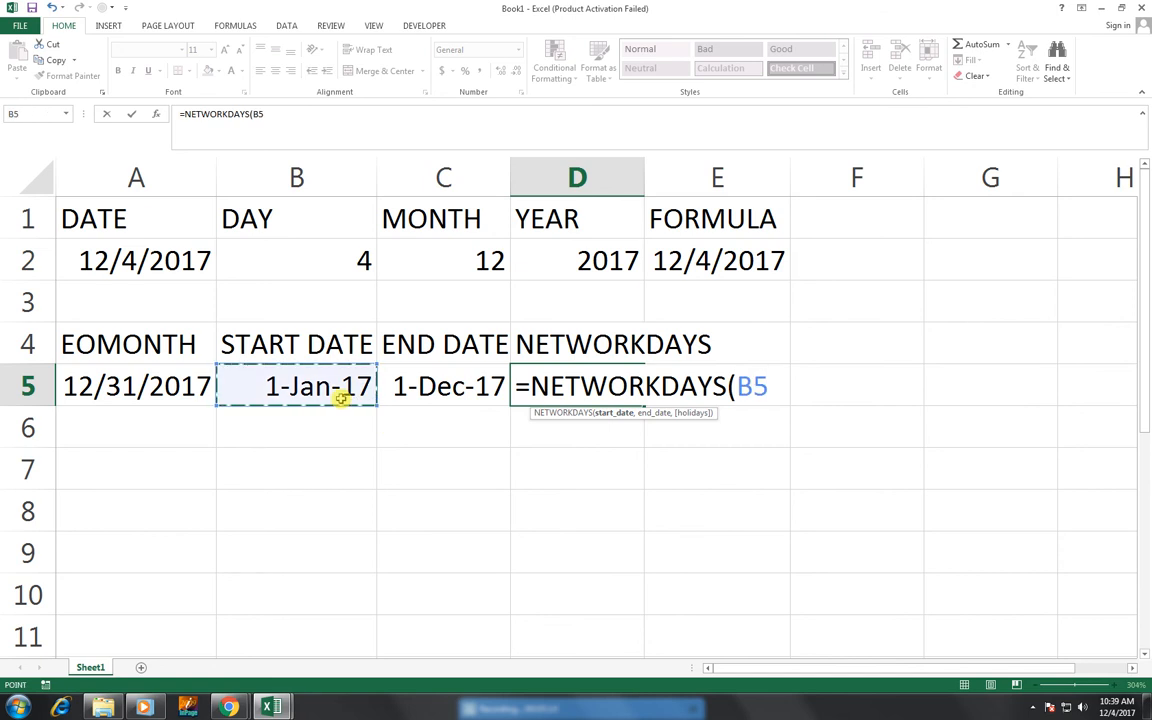
{"action": "type", "text": ","}
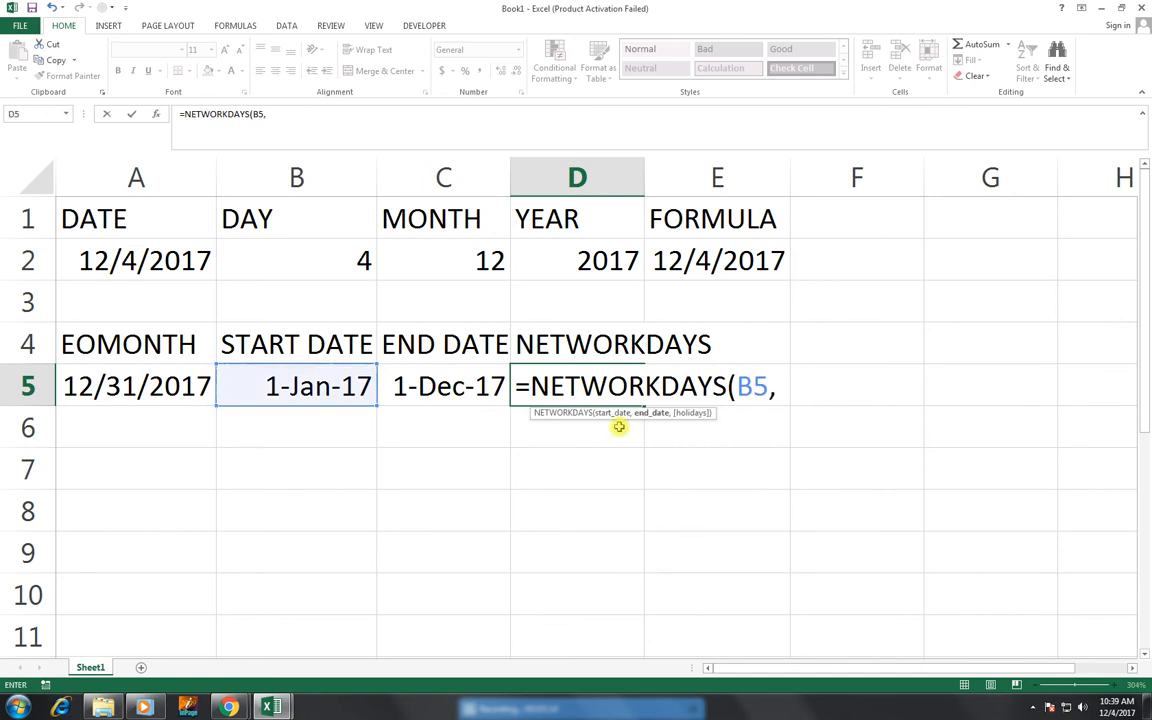
{"action": "left_click", "coordinate": [442, 374]}
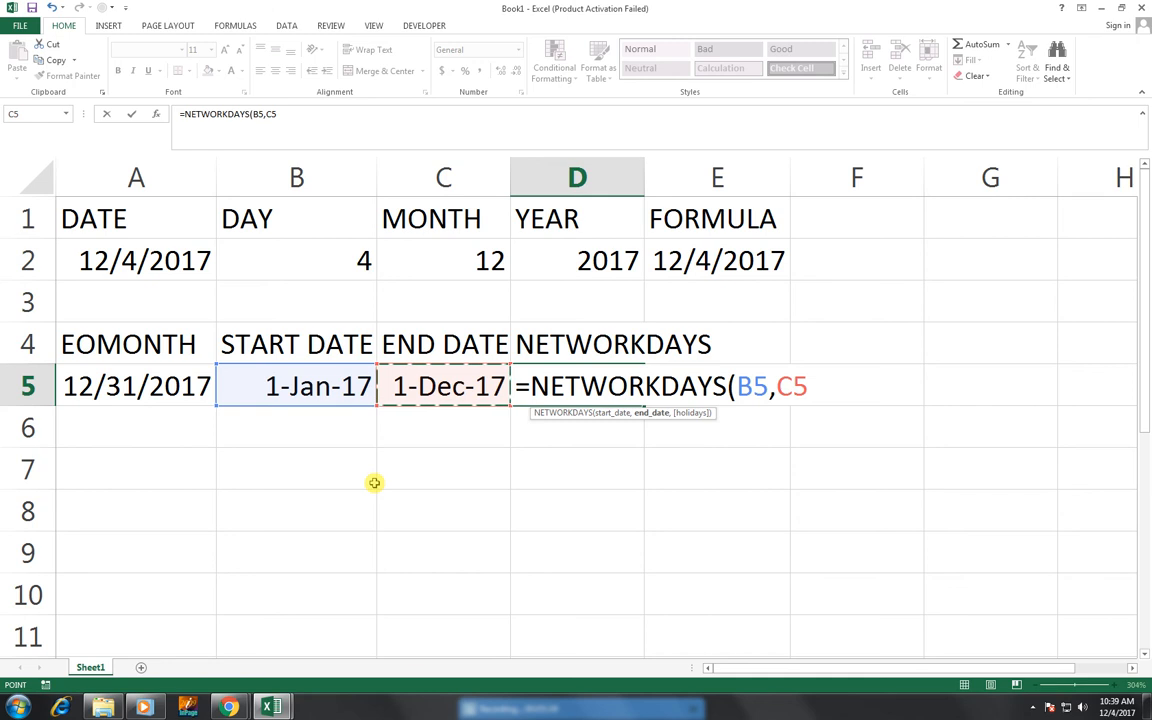
{"action": "type", "text": ")"}
{"action": "key", "text": "Return"}
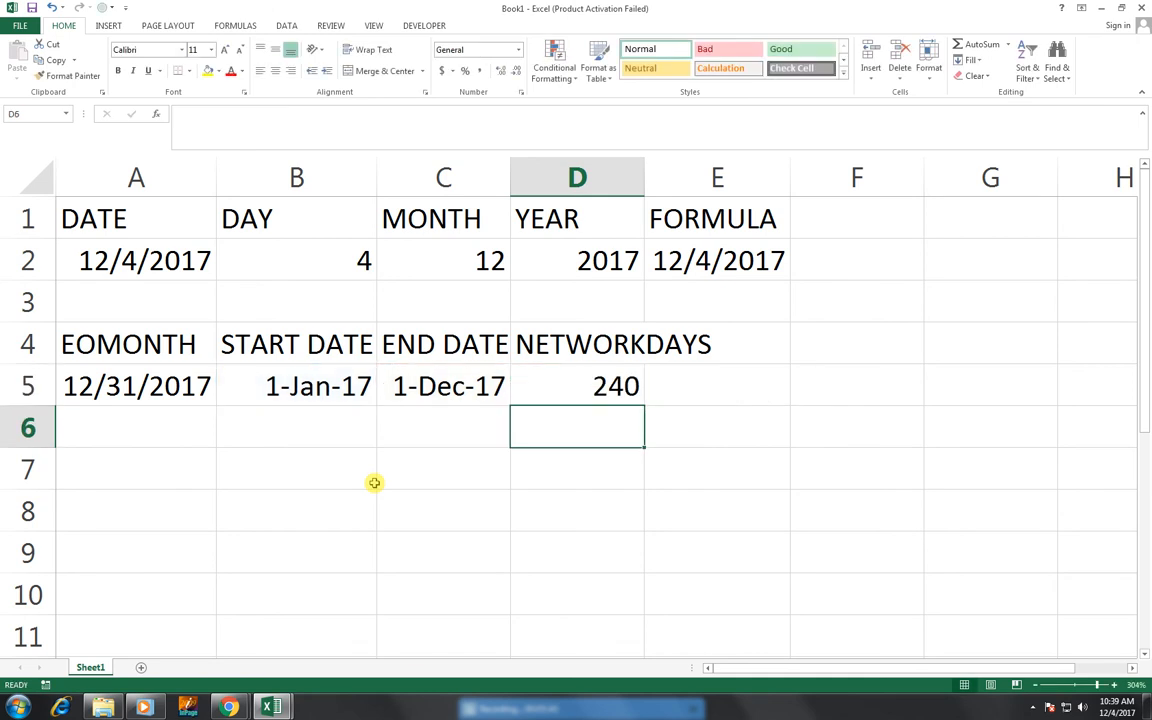
{"action": "key", "text": "Right"}
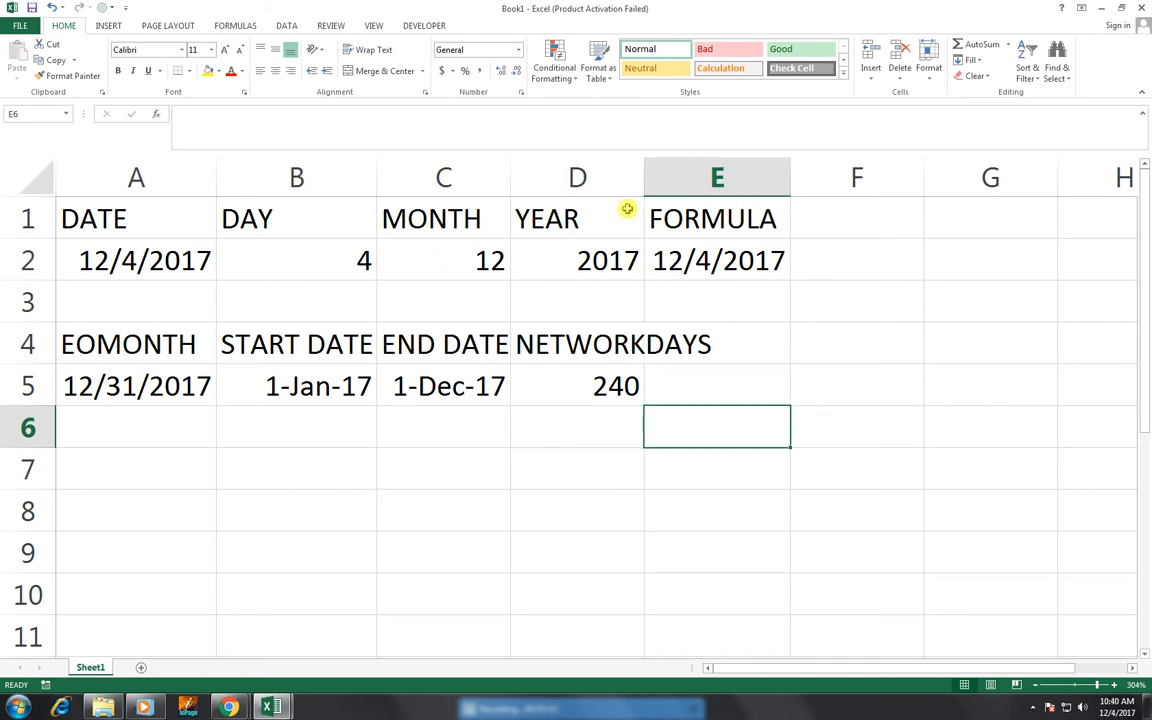
{"action": "left_click_drag", "start_coordinate": [645, 175], "coordinate": [717, 335]}
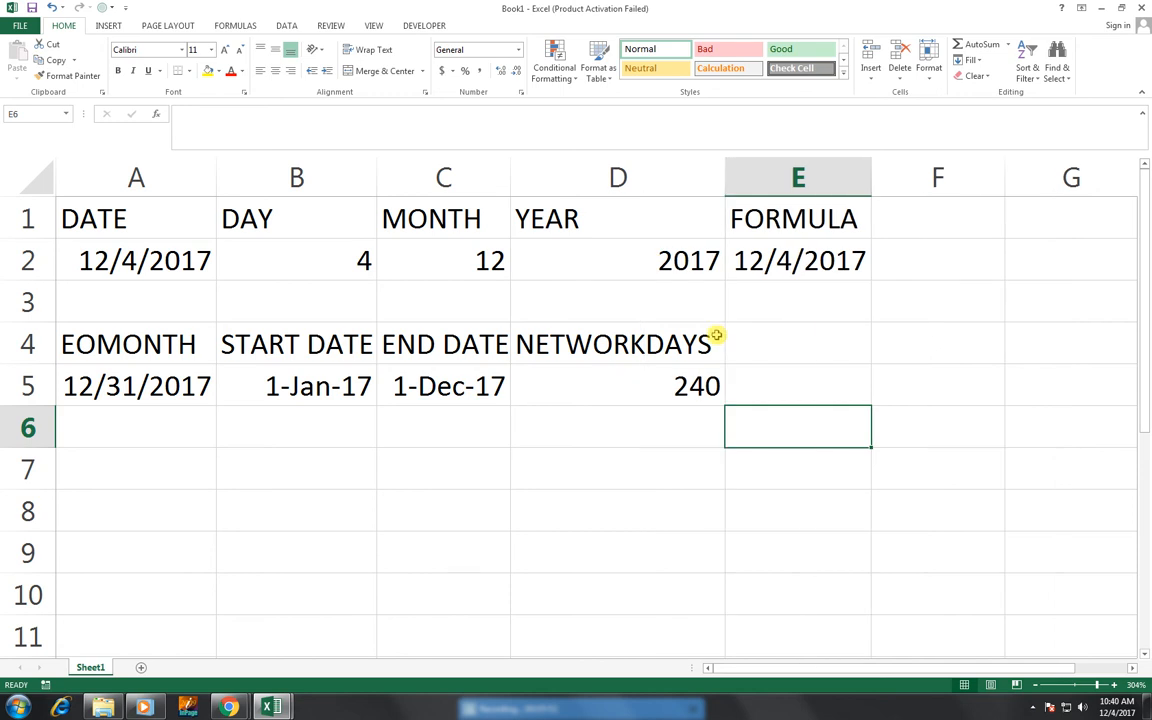
Step: Enter the heading START DATE in cell E4 and insert the current date, 12/4/2017, in cell E5
{"action": "left_click", "coordinate": [750, 339]}
{"action": "type", "text": "STAR"}
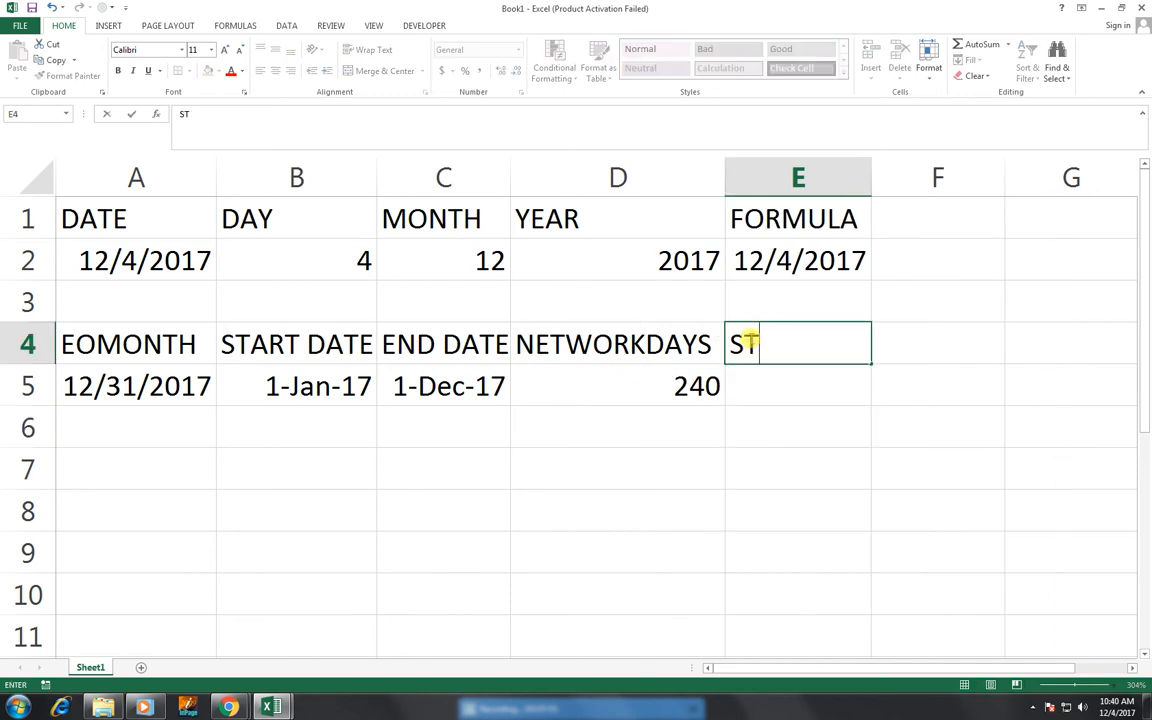
{"action": "key", "text": "BackSpace"}
{"action": "key", "text": "BackSpace"}
{"action": "key", "text": "BackSpace"}
{"action": "type", "text": "TART DATE"}
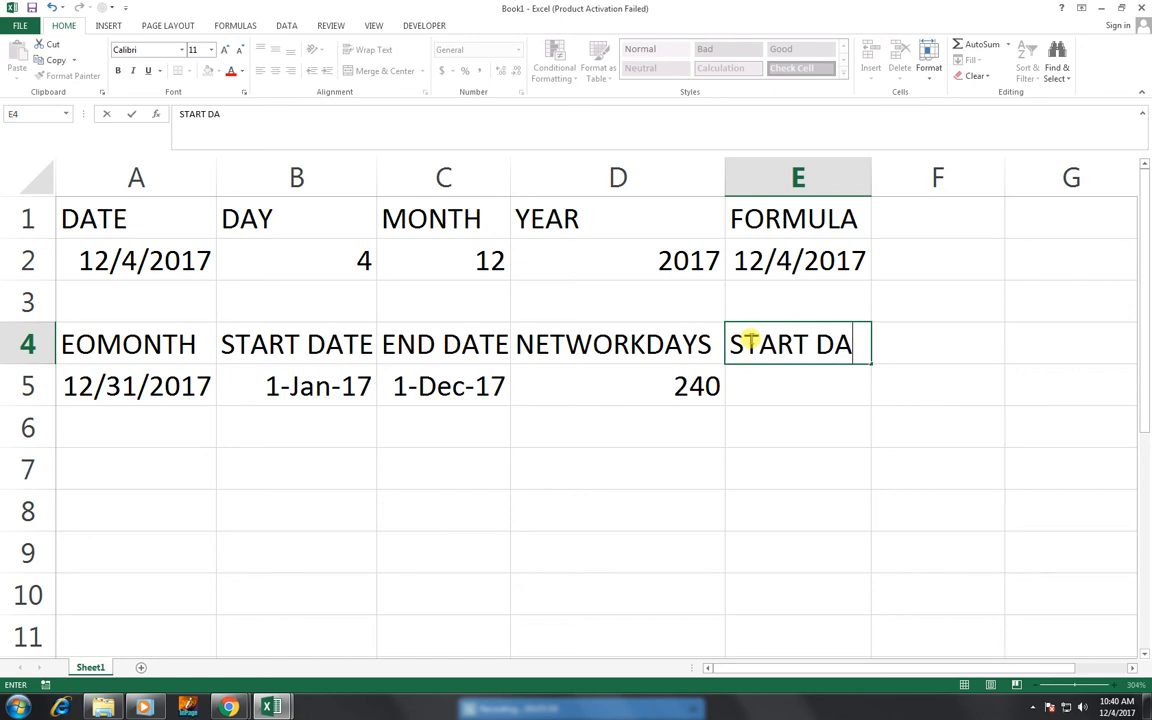
{"action": "key", "text": "Tab"}
{"action": "key", "text": "Return"}
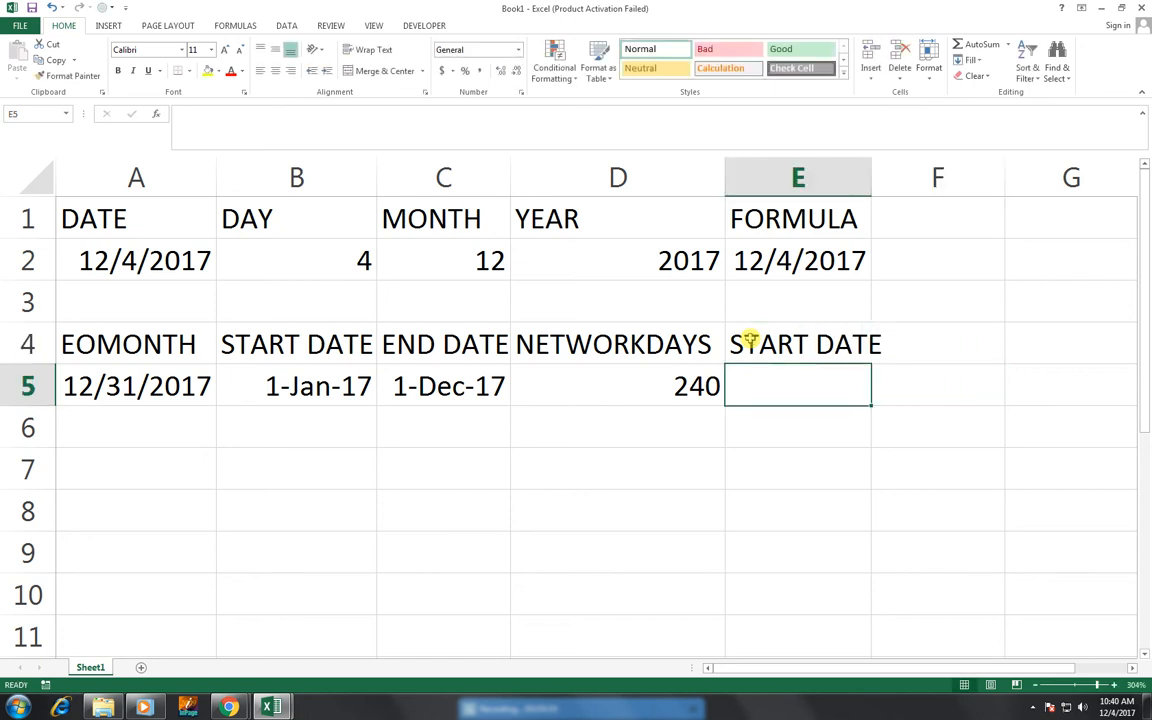
{"action": "key", "text": "ctrl+semicolon"}
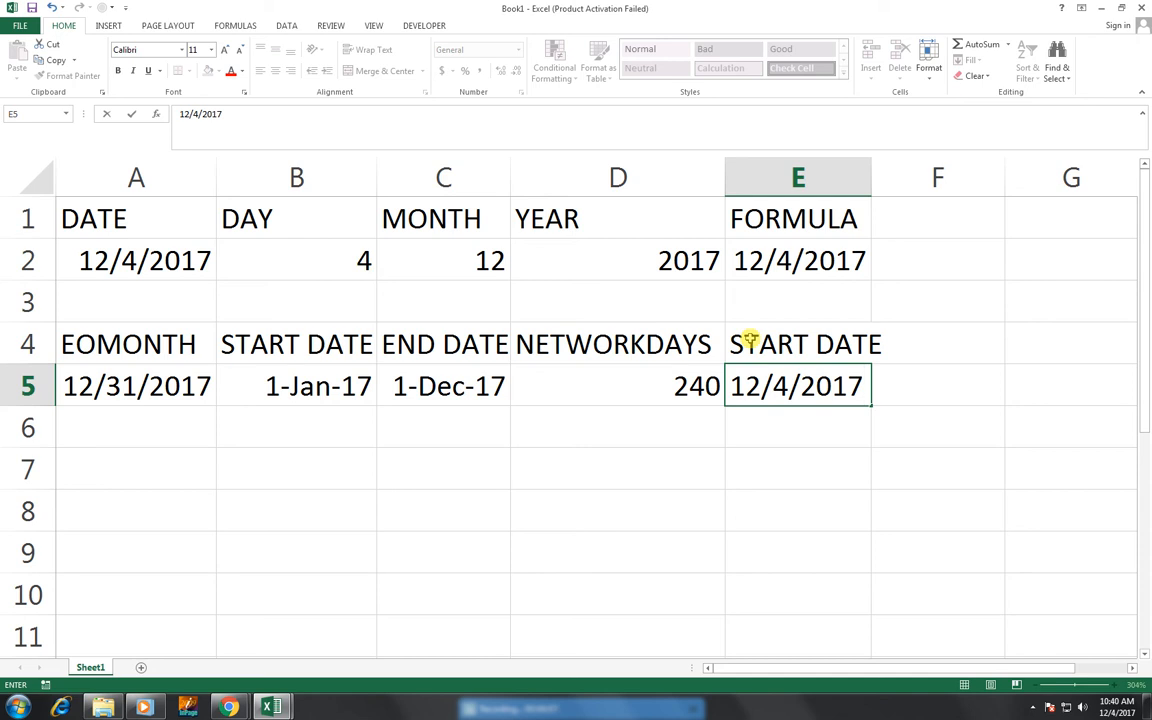
{"action": "key", "text": "Tab"}
Step: Enter the heading MONTH in cell F4 and the value 4 in cell F5
{"action": "key", "text": "Up"}
{"action": "type", "text": "MONT"}
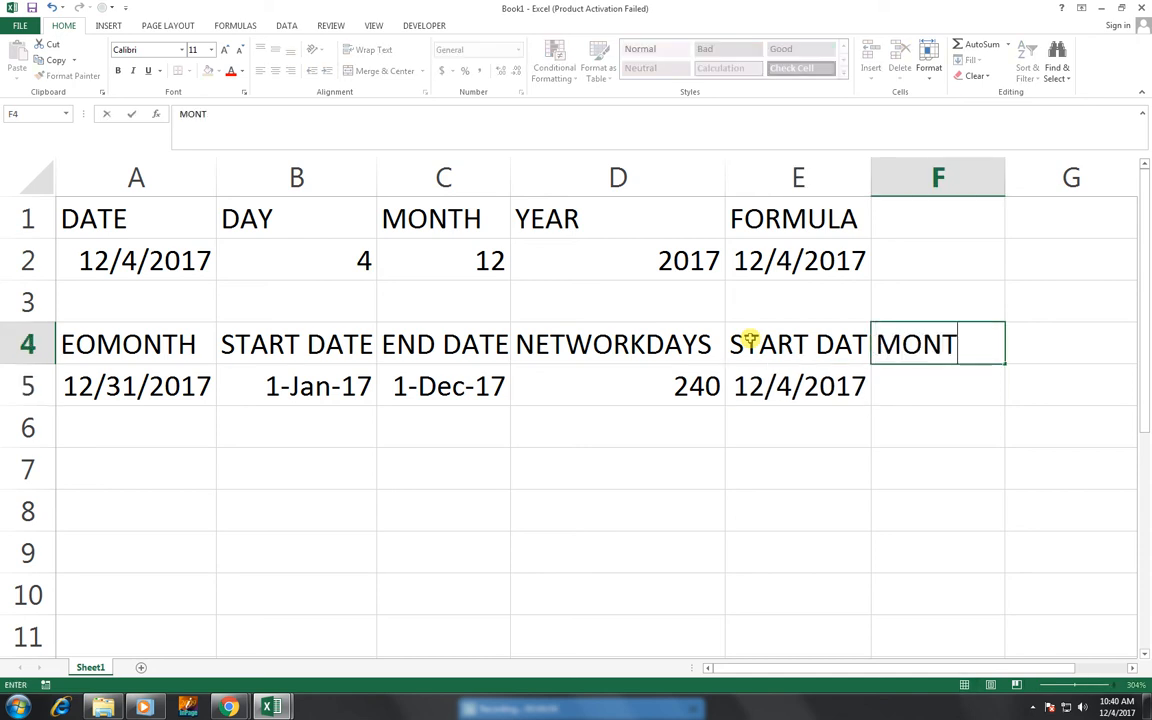
{"action": "type", "text": "H"}
{"action": "key", "text": "Return"}
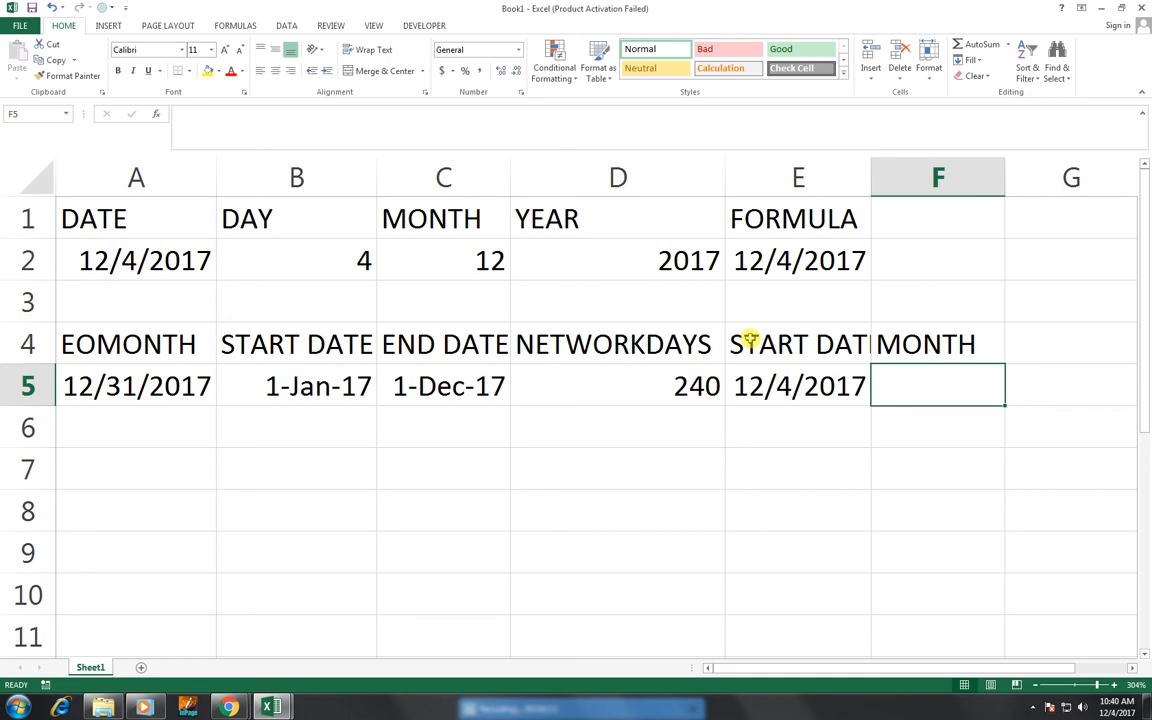
{"action": "type", "text": "4"}
{"action": "key", "text": "Tab"}
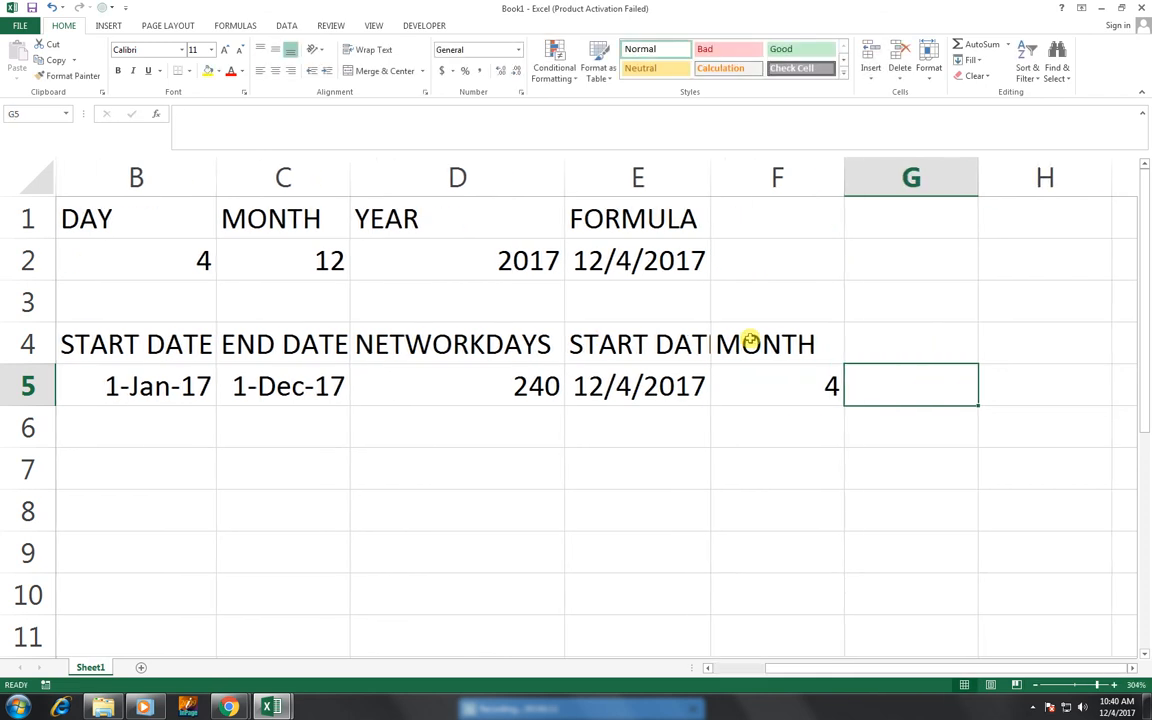
Step: Enter the heading EDATE in cell A7 and autofit column E to show its full START DATE heading
{"action": "key", "text": "Up"}
{"action": "key", "text": "Down"}
{"action": "key", "text": "Left"}
{"action": "key", "text": "Left"}
{"action": "key", "text": "Left"}
{"action": "key", "text": "Left"}
{"action": "key", "text": "Left"}
{"action": "key", "text": "Left"}
{"action": "key", "text": "Down"}
{"action": "key", "text": "Down"}
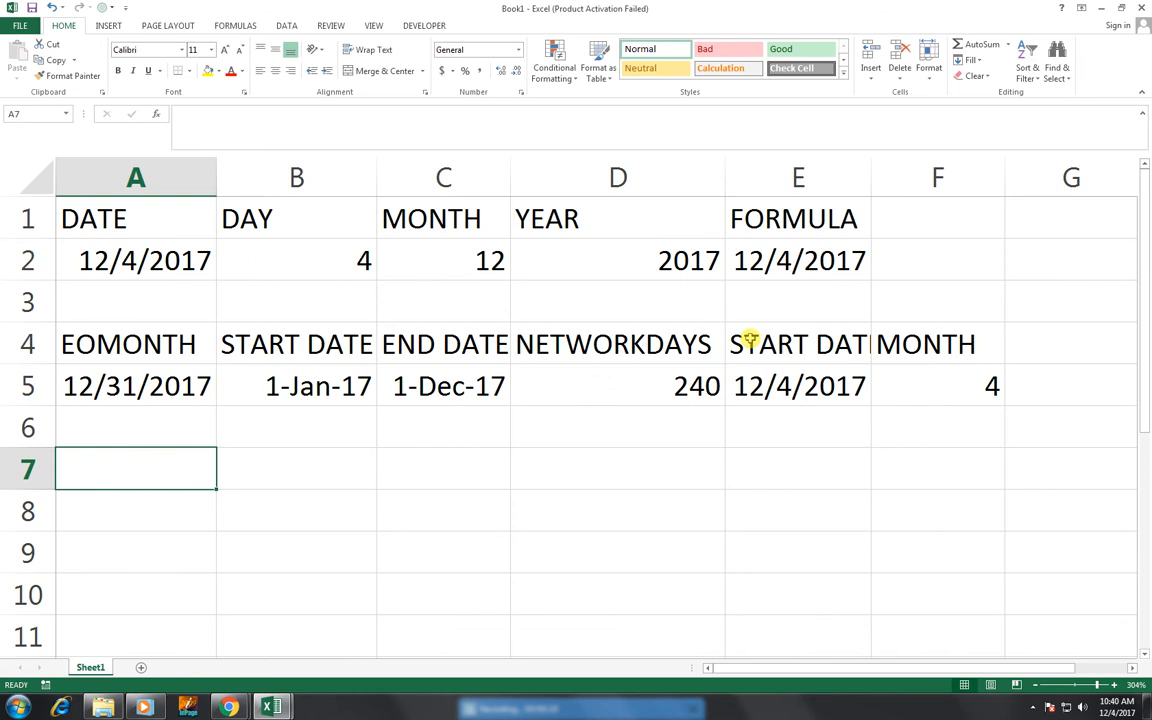
{"action": "type", "text": "EDTA"}
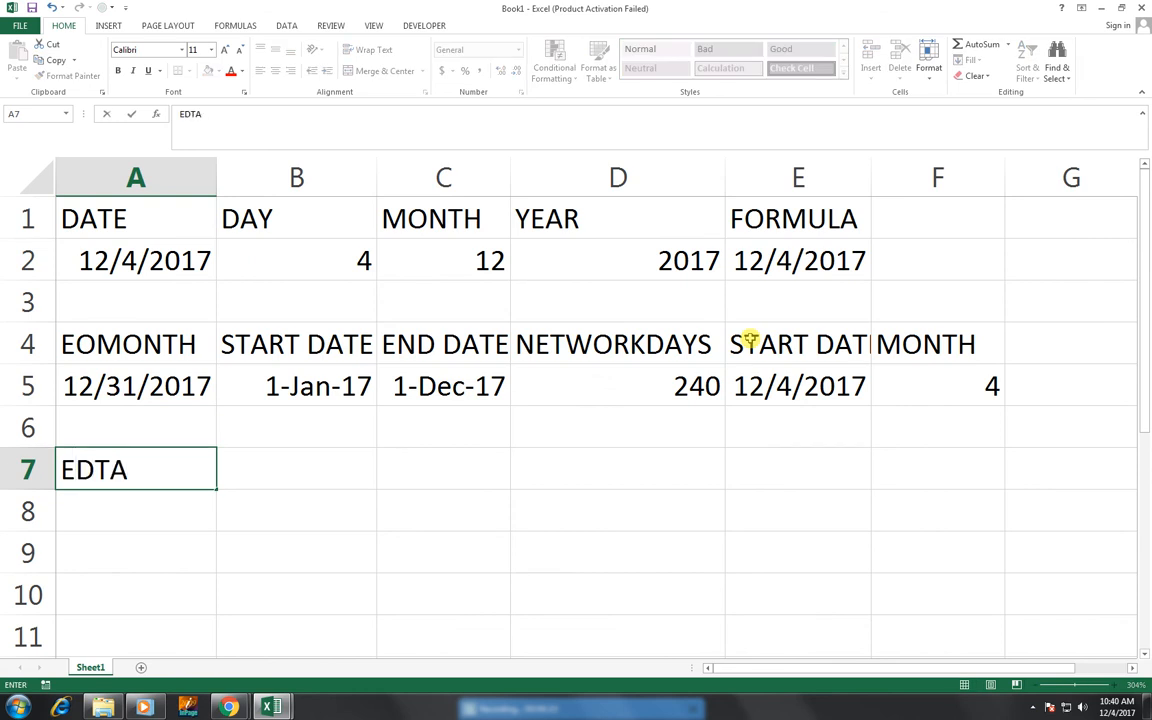
{"action": "key", "text": "BackSpace"}
{"action": "key", "text": "BackSpace"}
{"action": "type", "text": "ATE"}
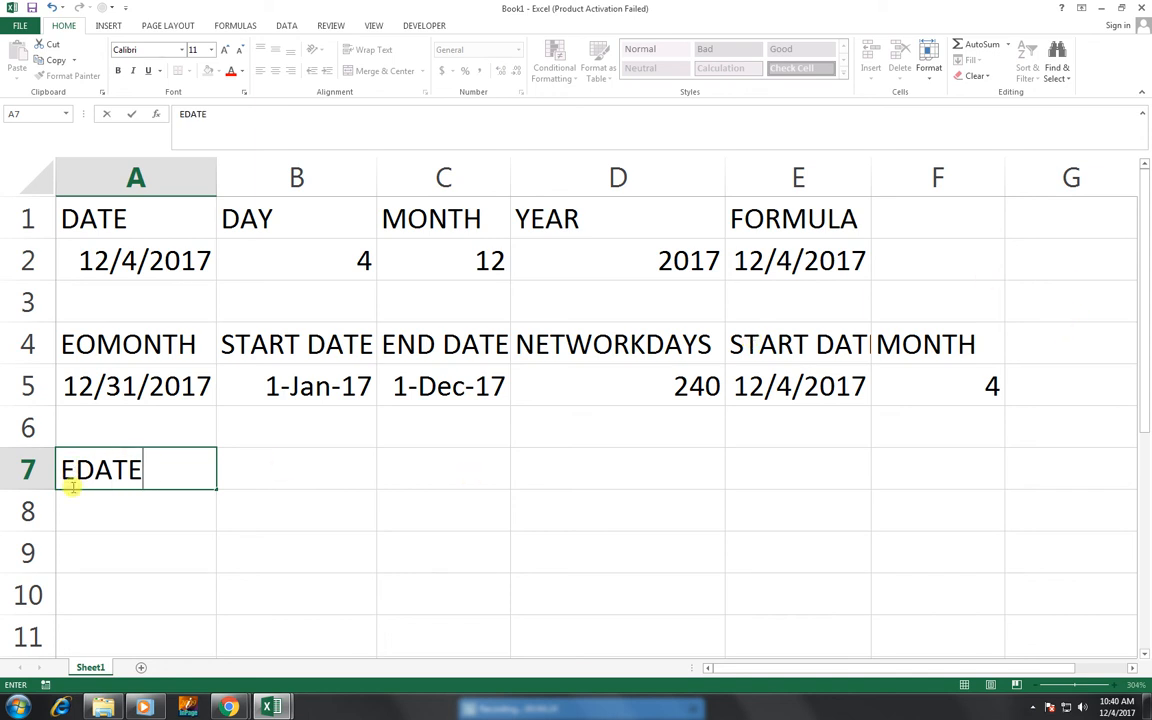
{"action": "left_click", "coordinate": [146, 517]}
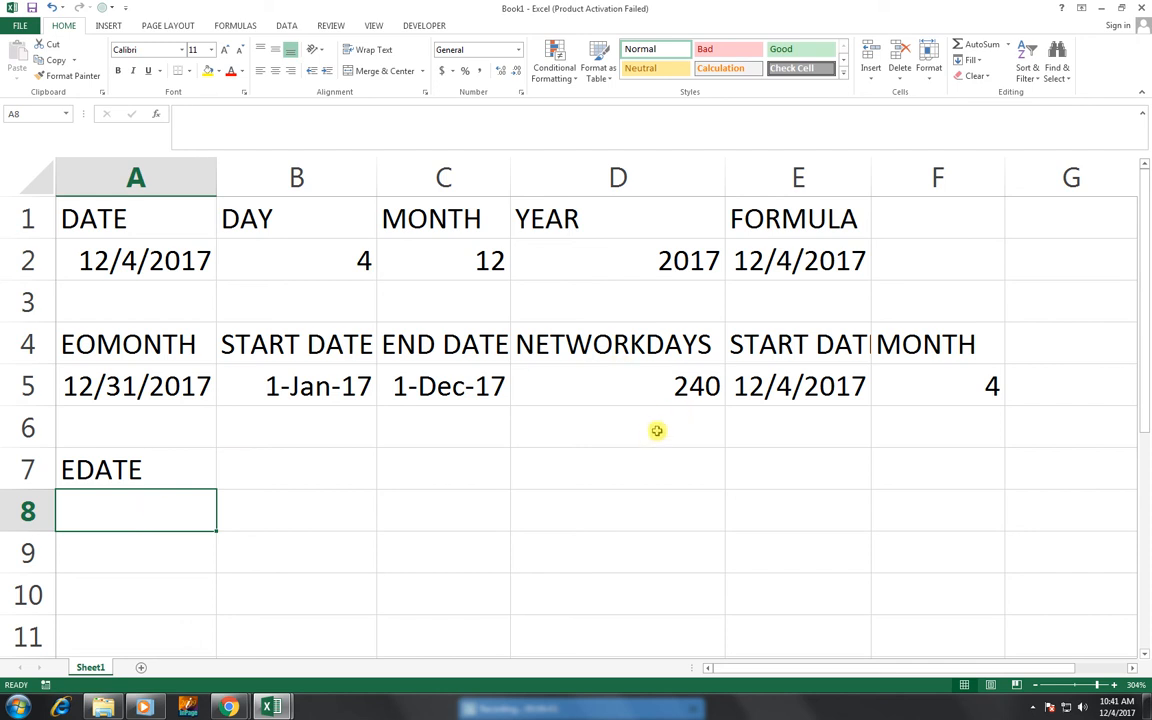
{"action": "double_click", "coordinate": [871, 170]}
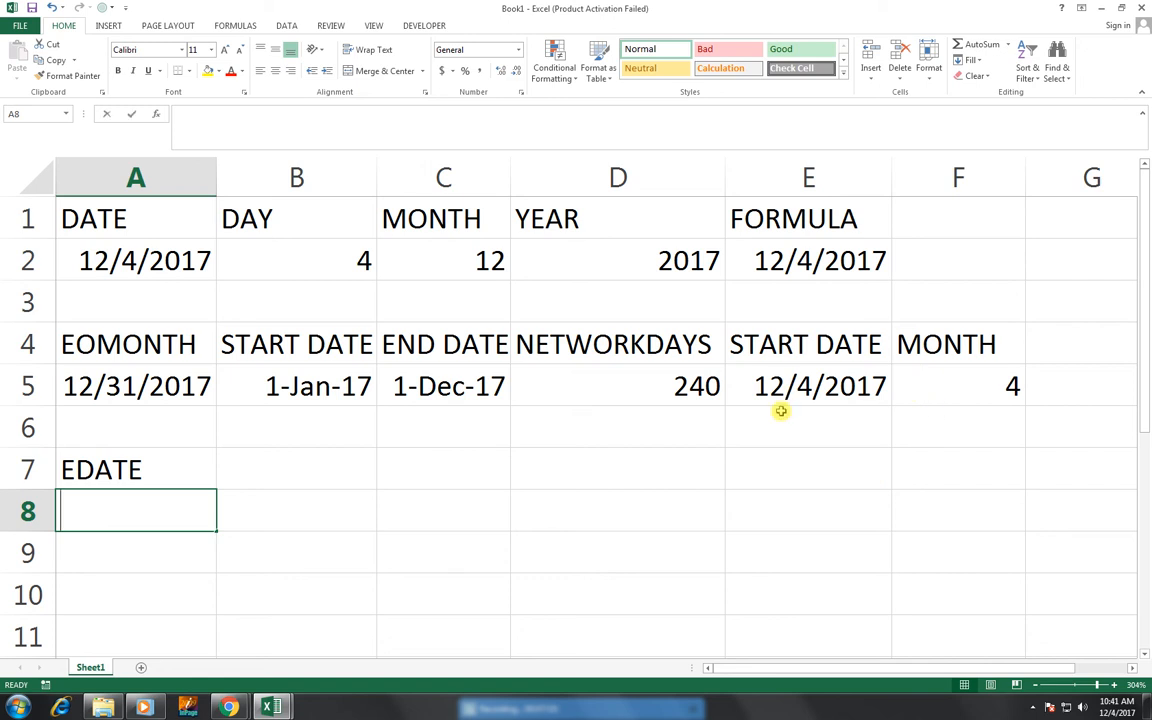
Step: Enter =EDATE(E5,F5) in cell A8 and format the result as a day-month-year date
{"action": "type", "text": "-EAD"}
{"action": "key", "text": "BackSpace"}
{"action": "key", "text": "BackSpace"}
{"action": "key", "text": "BackSpace"}
{"action": "key", "text": "BackSpace"}
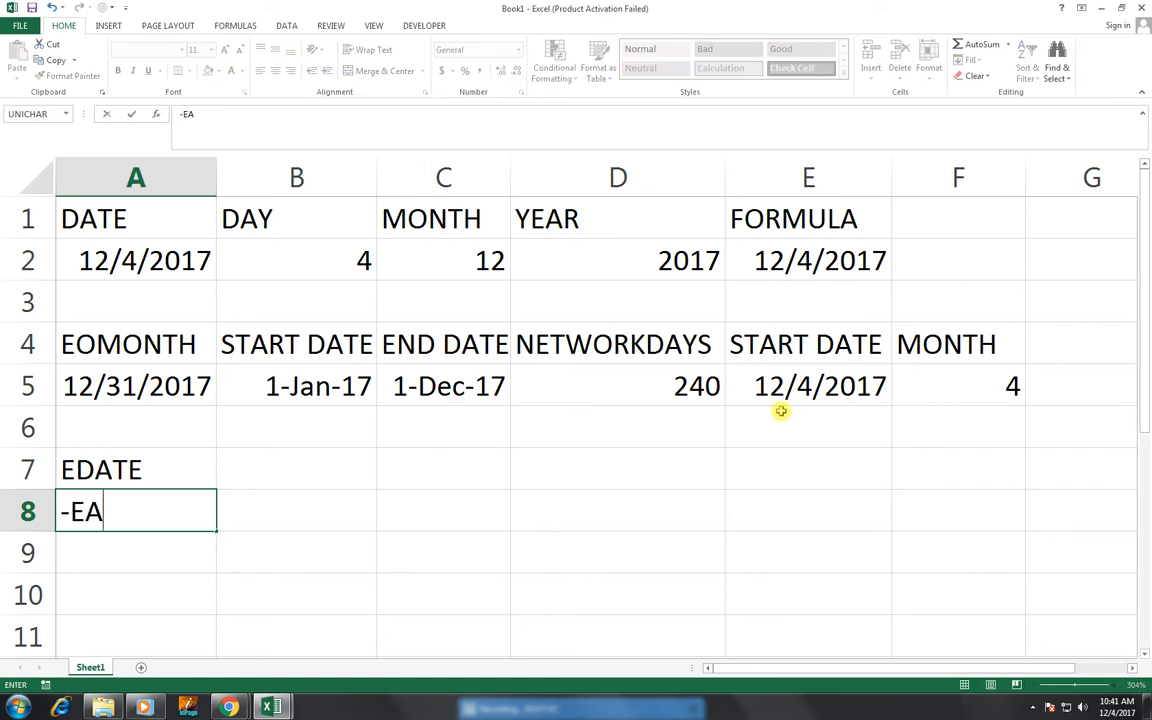
{"action": "type", "text": "=EAD"}
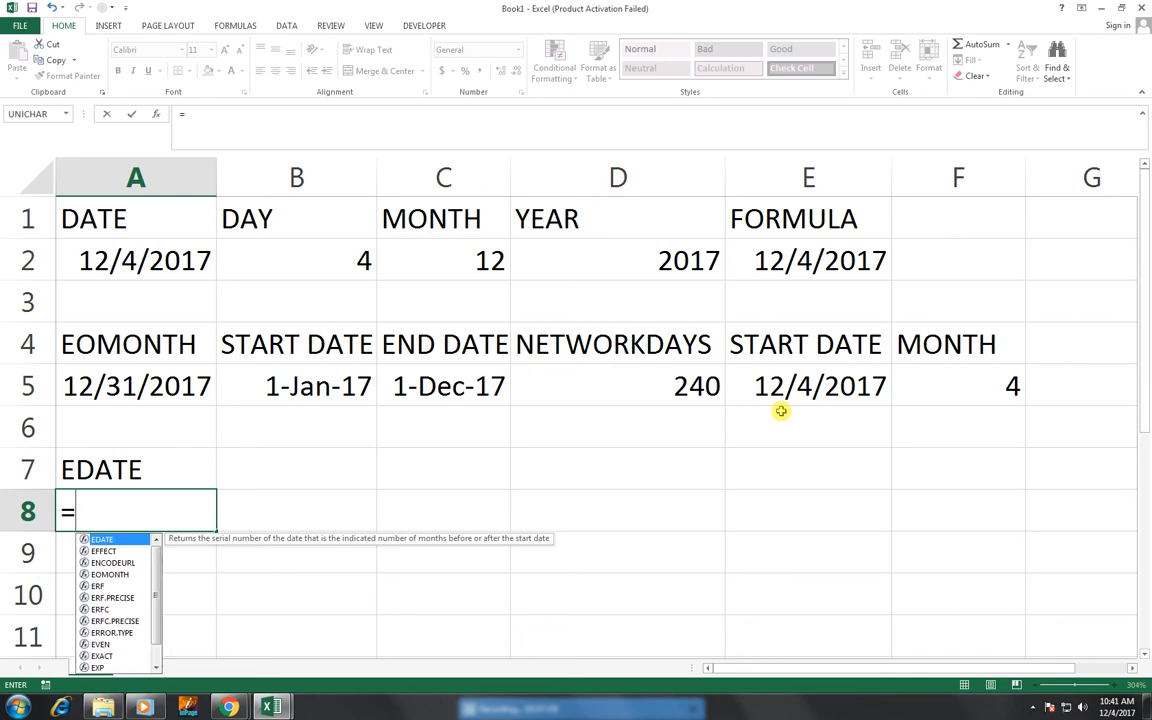
{"action": "key", "text": "BackSpace"}
{"action": "key", "text": "BackSpace"}
{"action": "type", "text": "D"}
{"action": "key", "text": "Tab"}
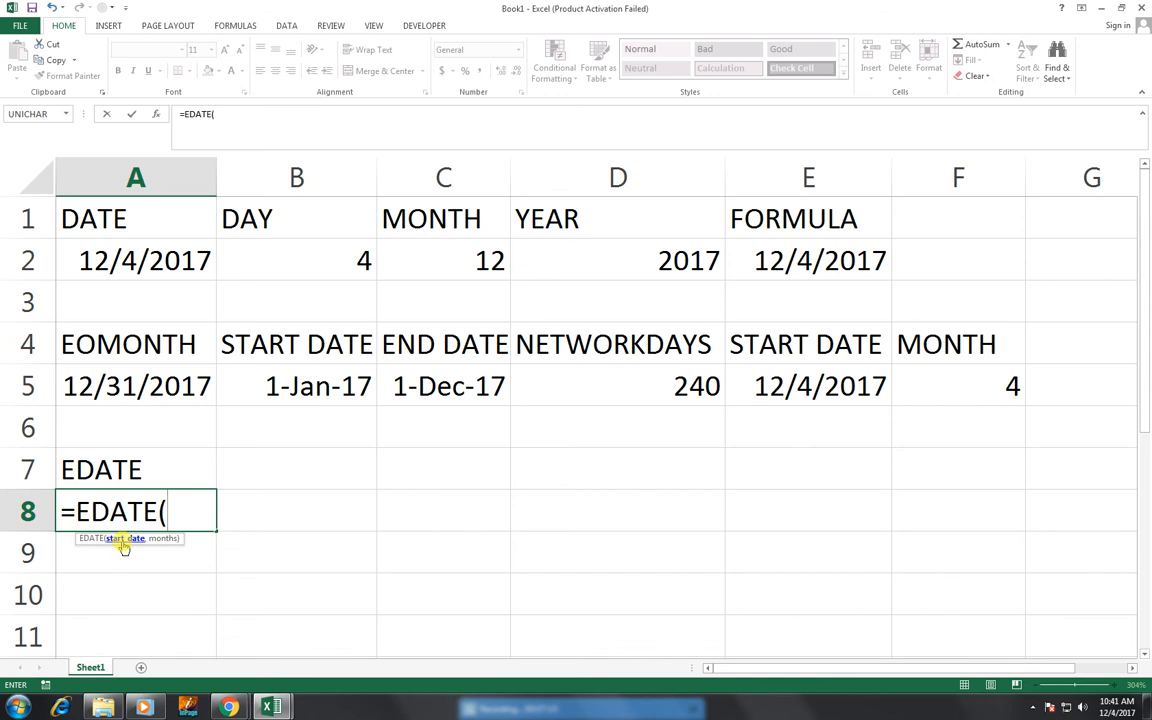
{"action": "left_click", "coordinate": [761, 383]}
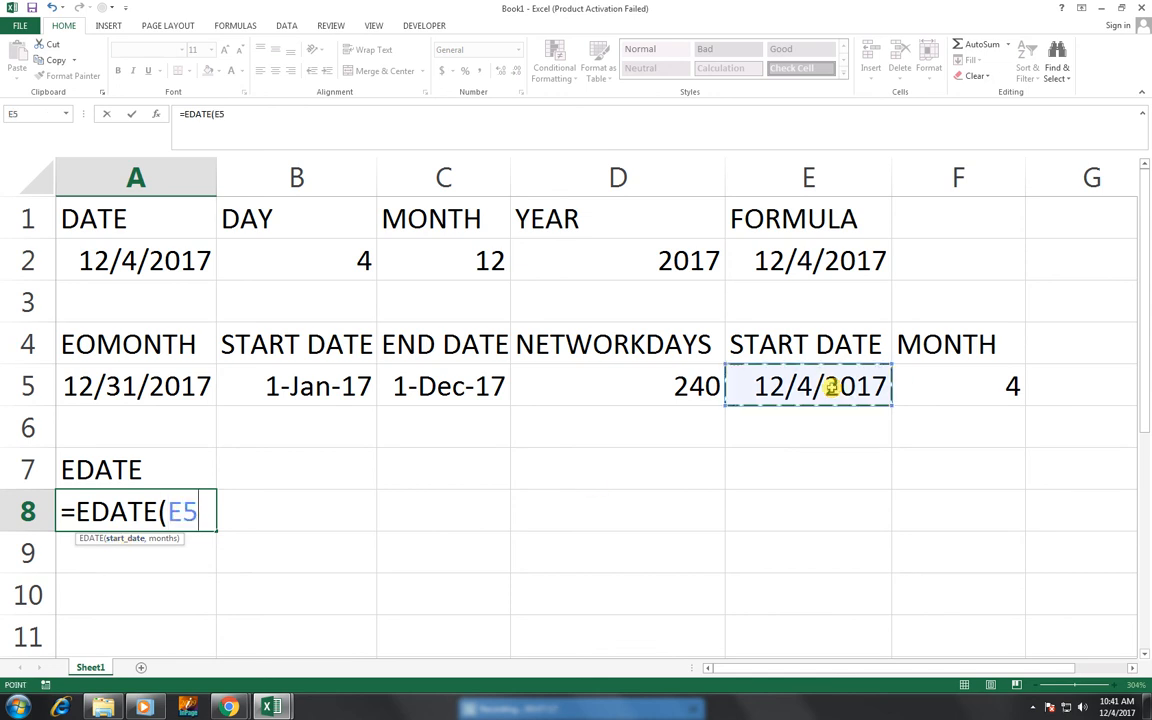
{"action": "type", "text": ","}
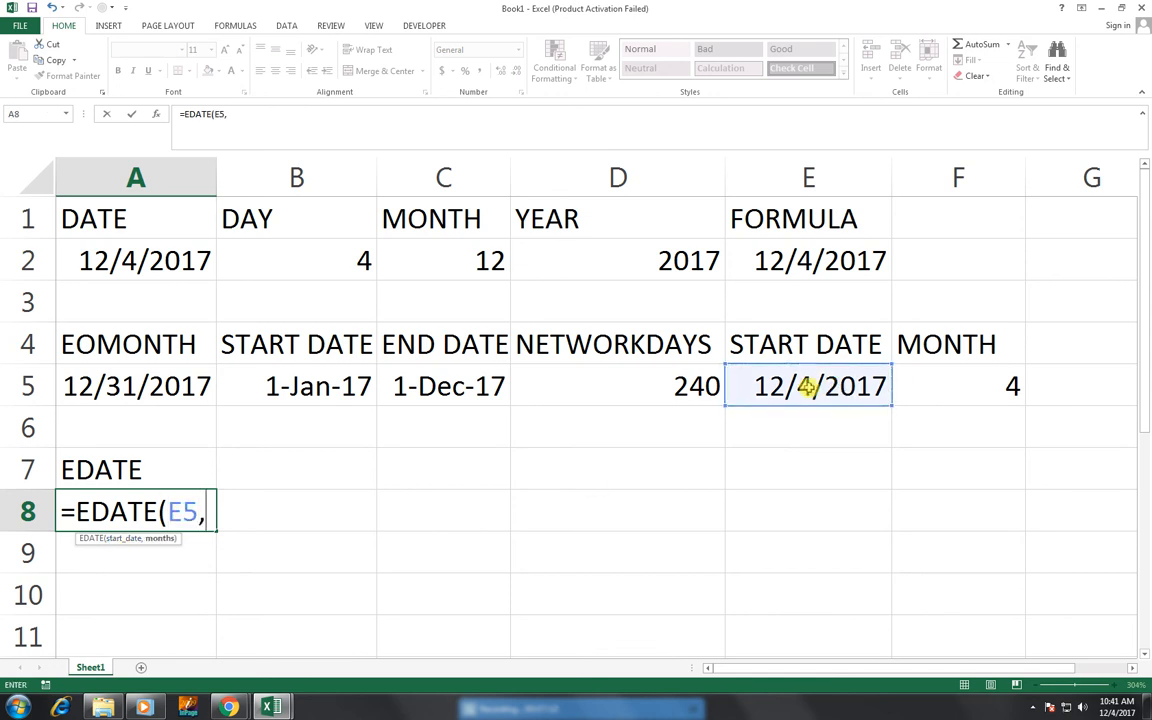
{"action": "left_click", "coordinate": [945, 387]}
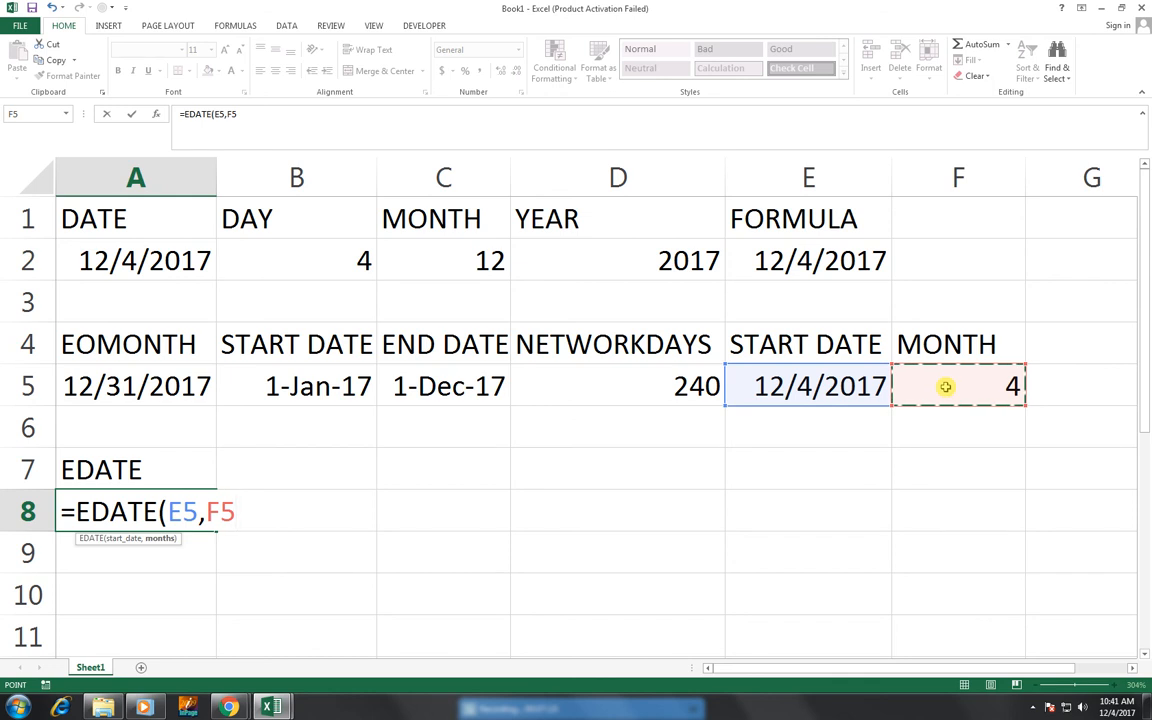
{"action": "type", "text": ")"}
{"action": "key", "text": "Return"}
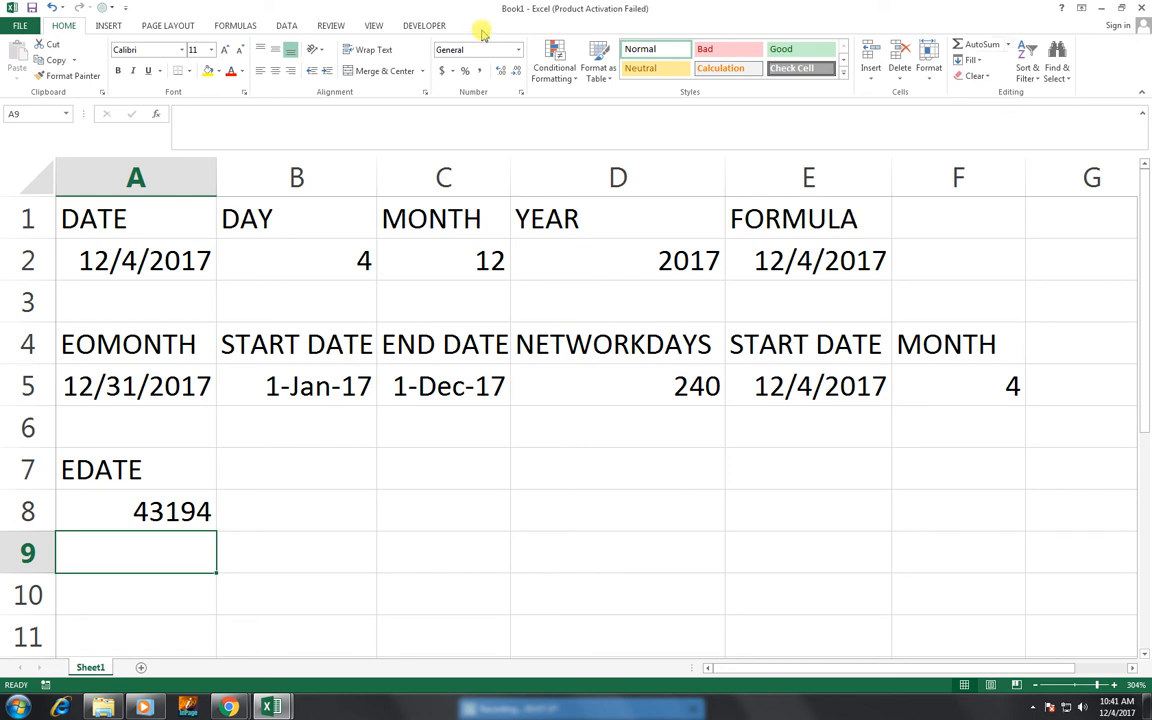
{"action": "left_click", "coordinate": [108, 500]}
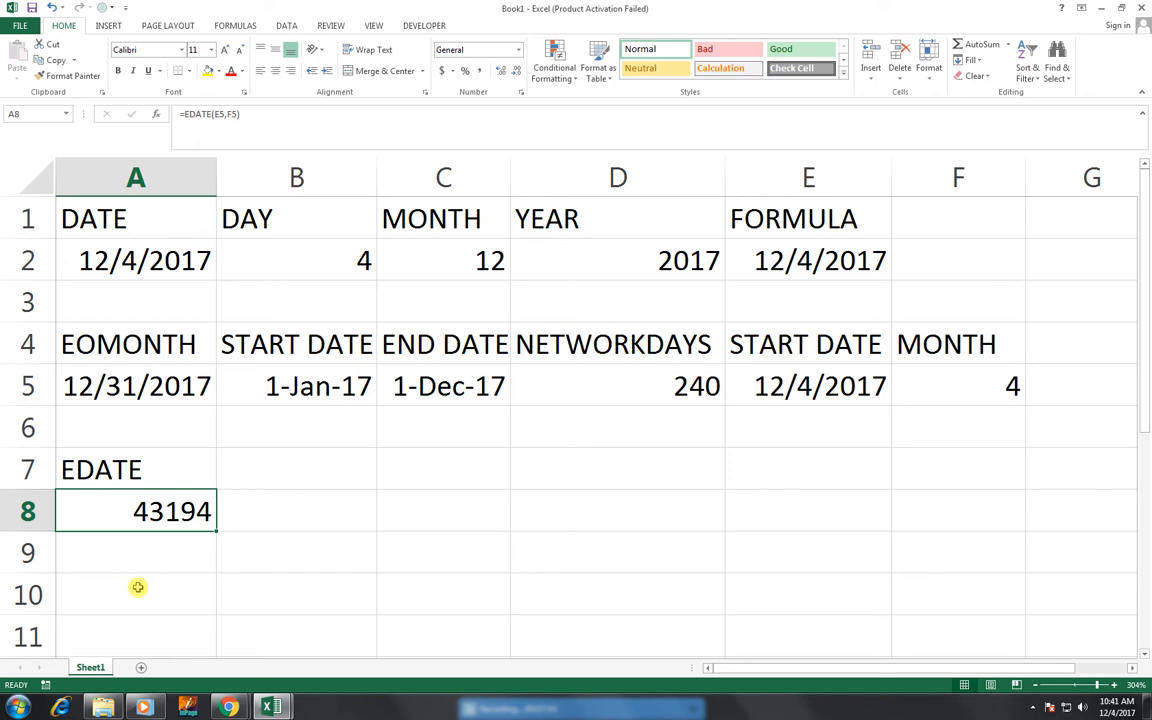
{"action": "key", "text": "ctrl+shift+3"}
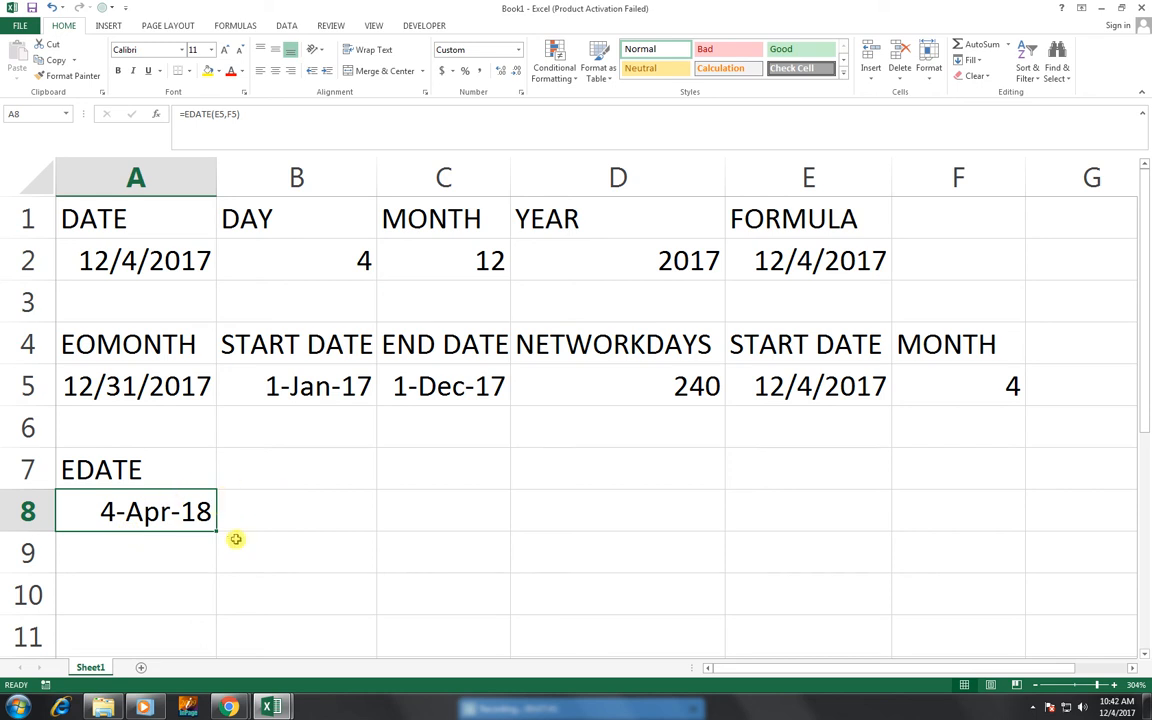
Step: Enter the heading TODAY in cell B7 and the formula =TODAY() in cell B8
{"action": "left_click", "coordinate": [273, 466]}
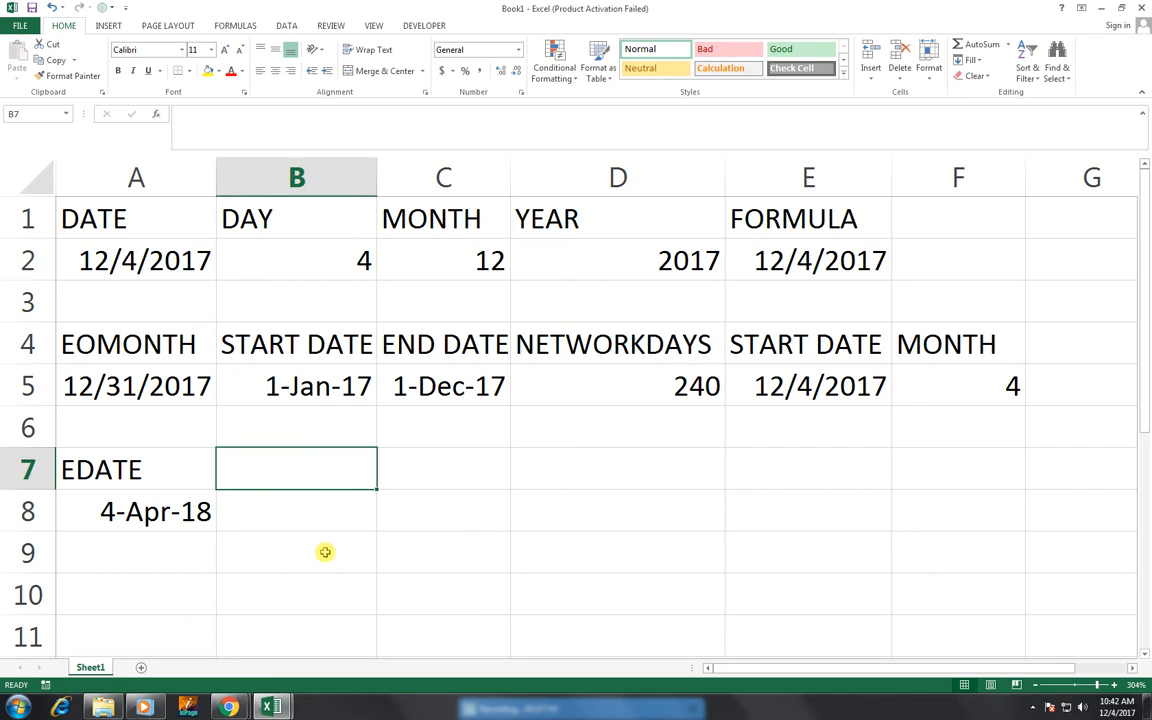
{"action": "type", "text": "TODAY"}
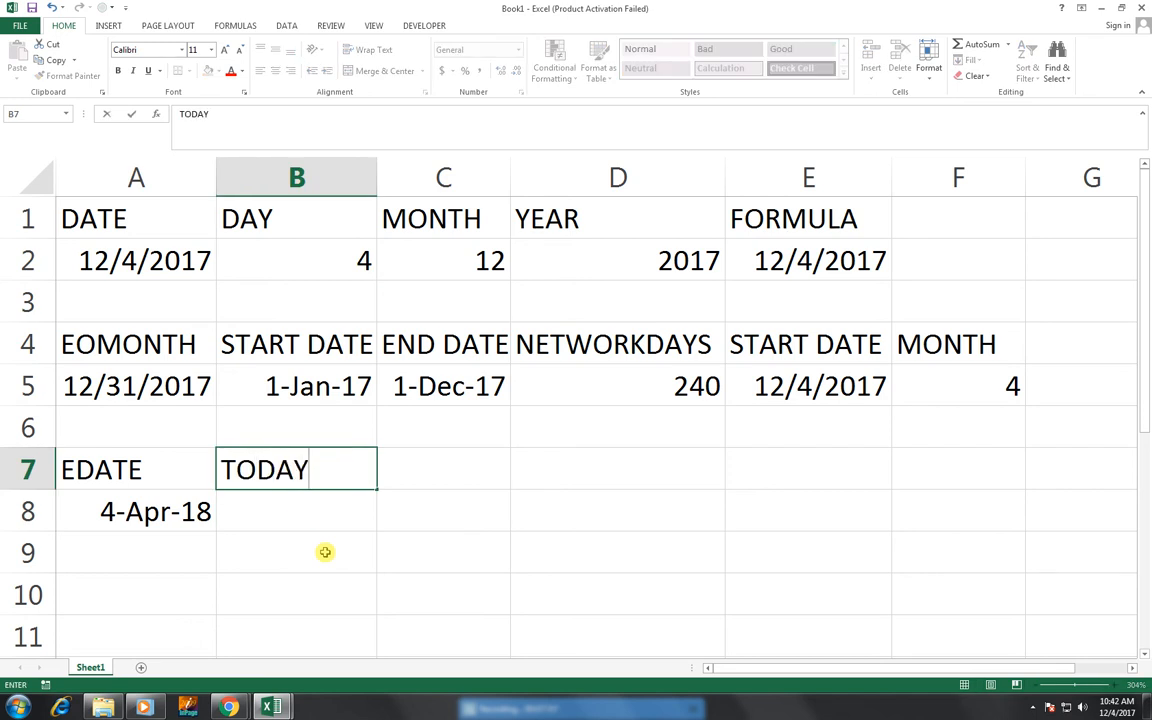
{"action": "key", "text": "Return"}
{"action": "type", "text": "=TODAY()"}
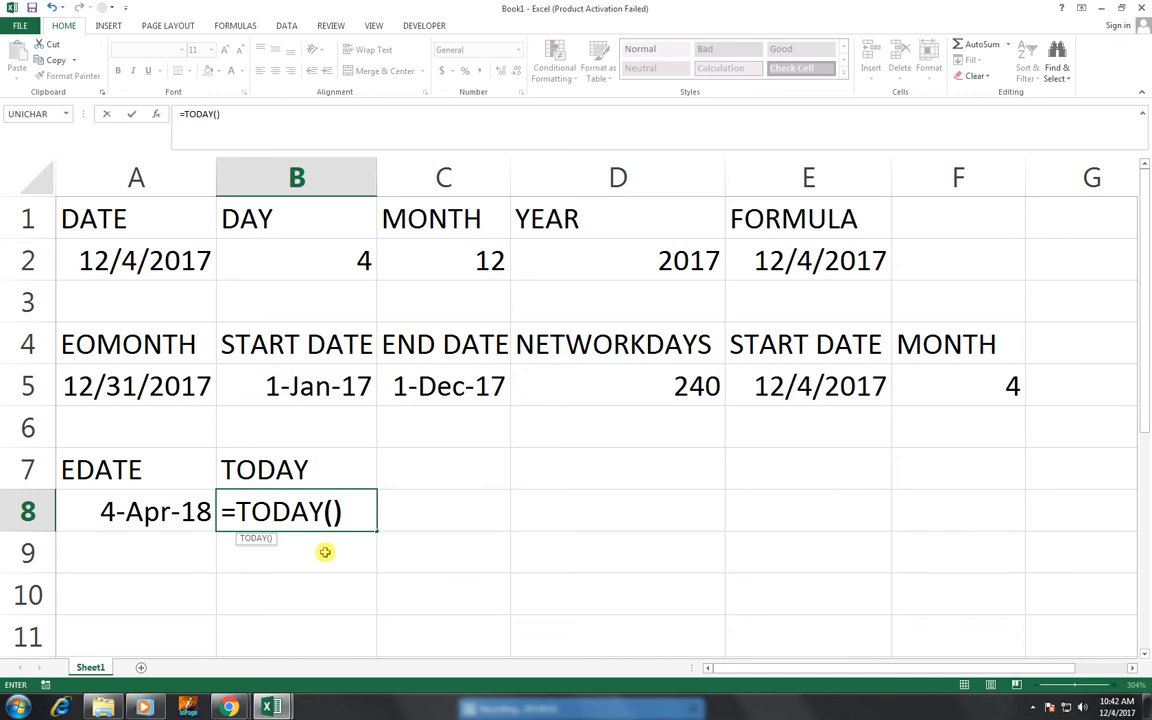
{"action": "key", "text": "Return"}
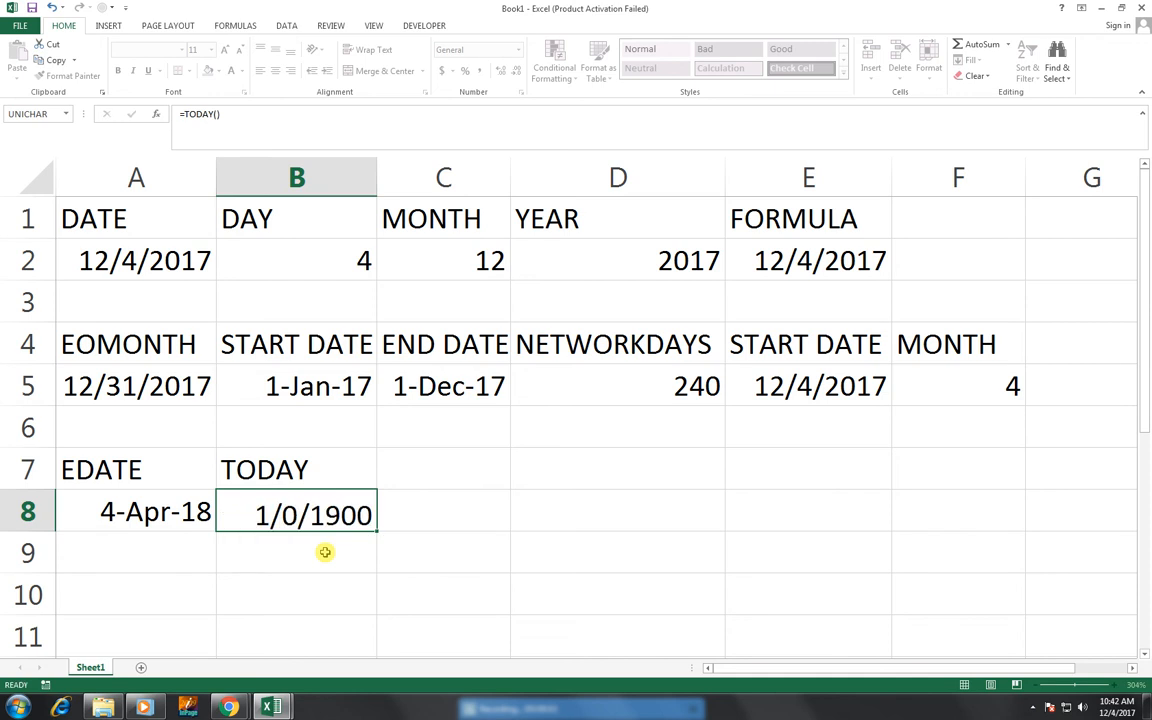
Step: Enter the heading NOW in cell C7
{"action": "key", "text": "Right"}
{"action": "key", "text": "Up"}
{"action": "key", "text": "Up"}
{"action": "type", "text": "NOE"}
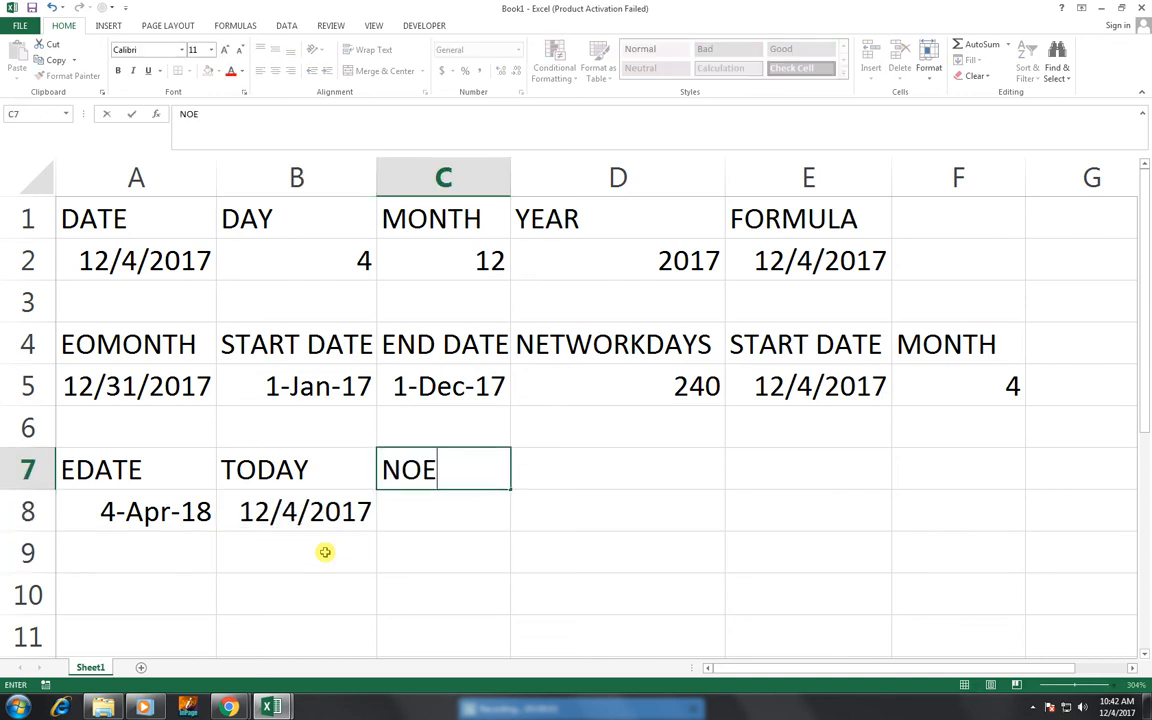
{"action": "key", "text": "BackSpace"}
{"action": "type", "text": "W"}
{"action": "key", "text": "Return"}
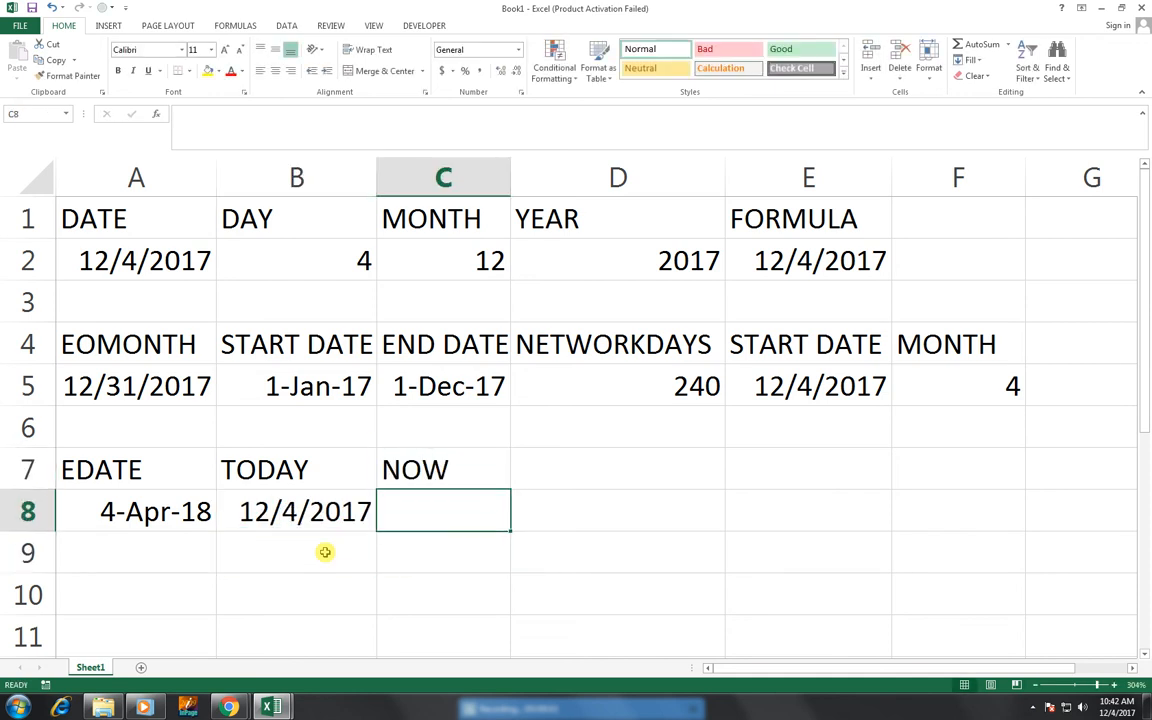
{"action": "type", "text": "=NOE"}
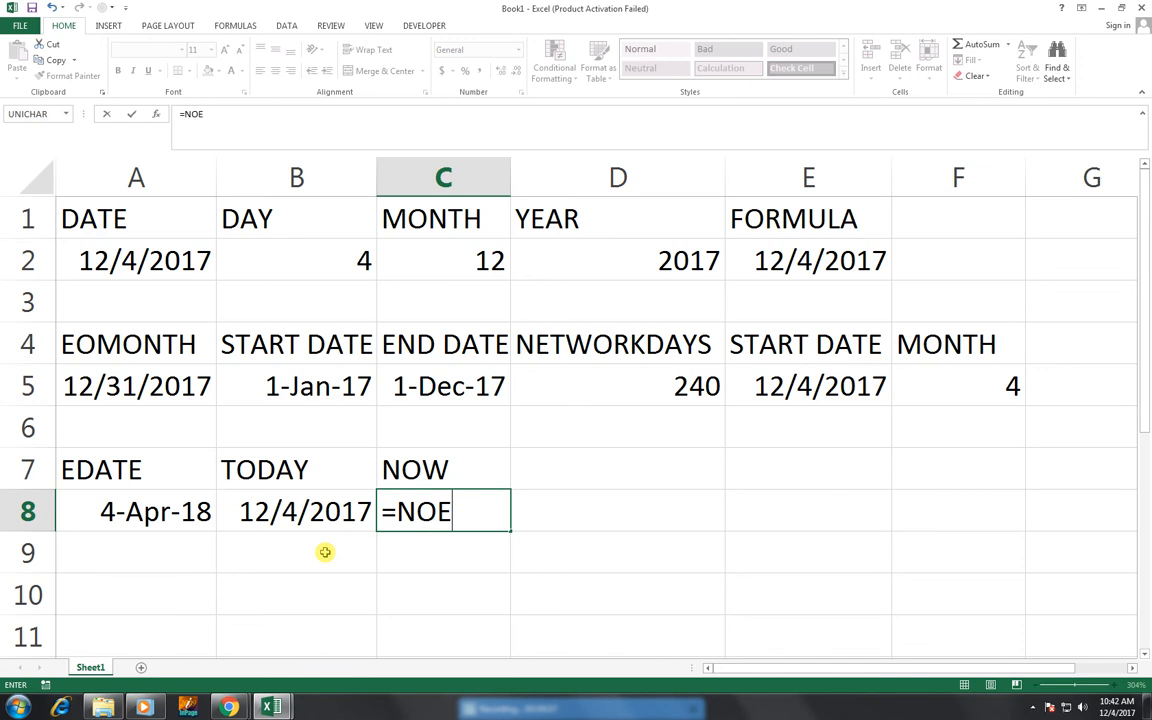
{"action": "type", "text": "()"}
{"action": "key", "text": "Return"}
{"action": "key", "text": "Up"}
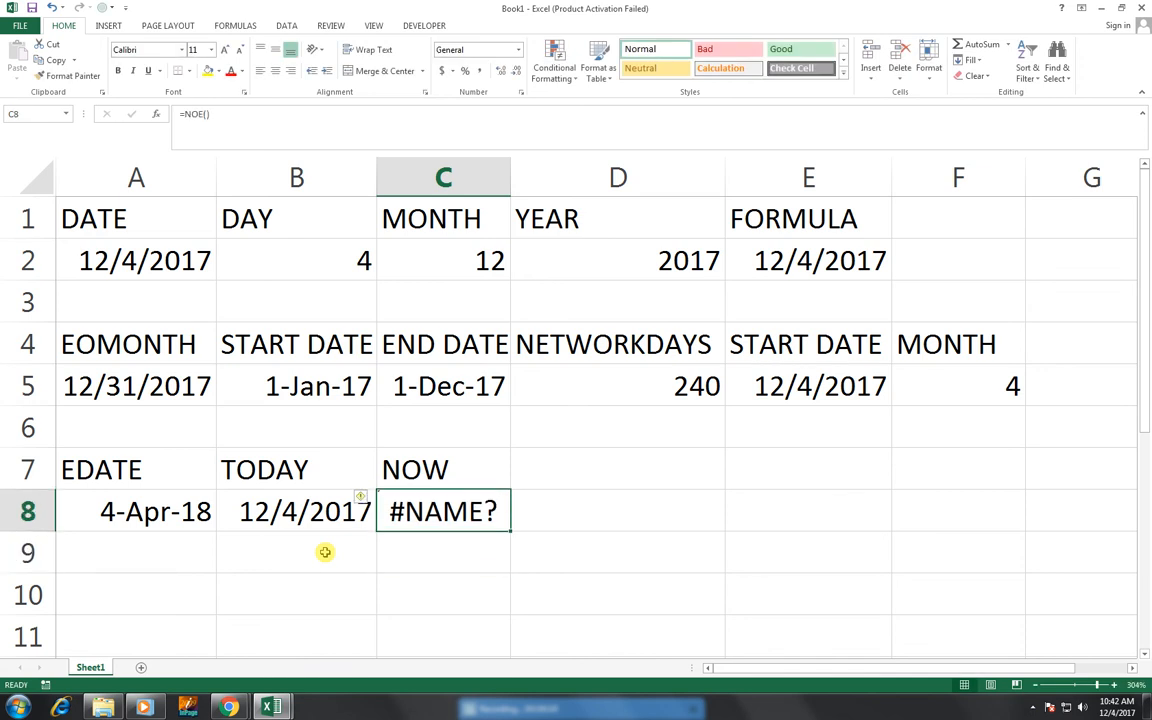
Step: Enter the formula =NOW() in cell C8, clearing any existing content first
{"action": "key", "text": "Delete"}
{"action": "type", "text": "=NOW()"}
{"action": "key", "text": "Return"}
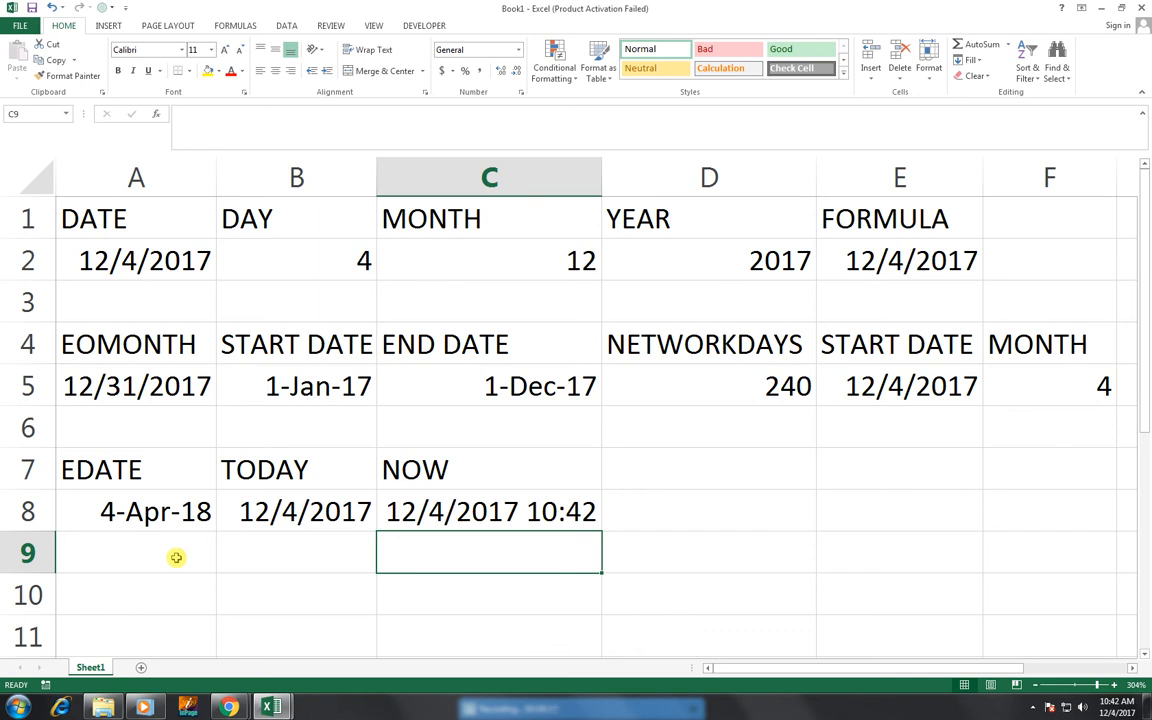
Step: Enter a sample date of birth in cell D7 and move it down to cell D8
{"action": "left_click", "coordinate": [722, 462]}
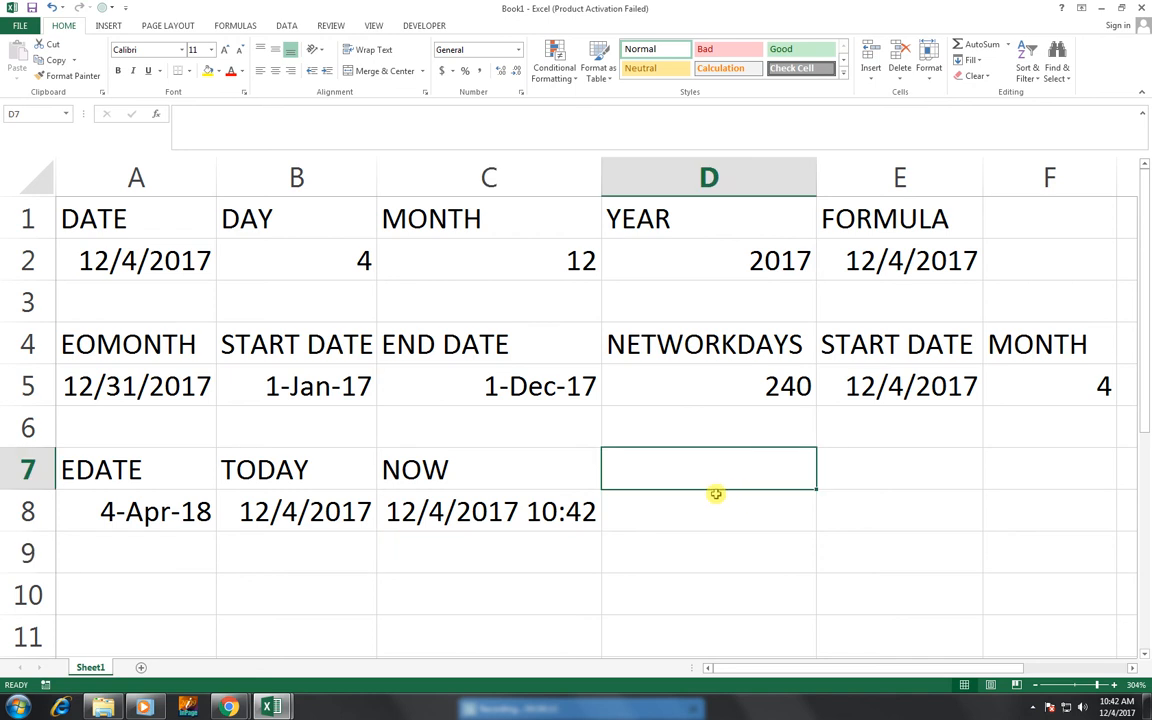
{"action": "type", "text": "15-D"}
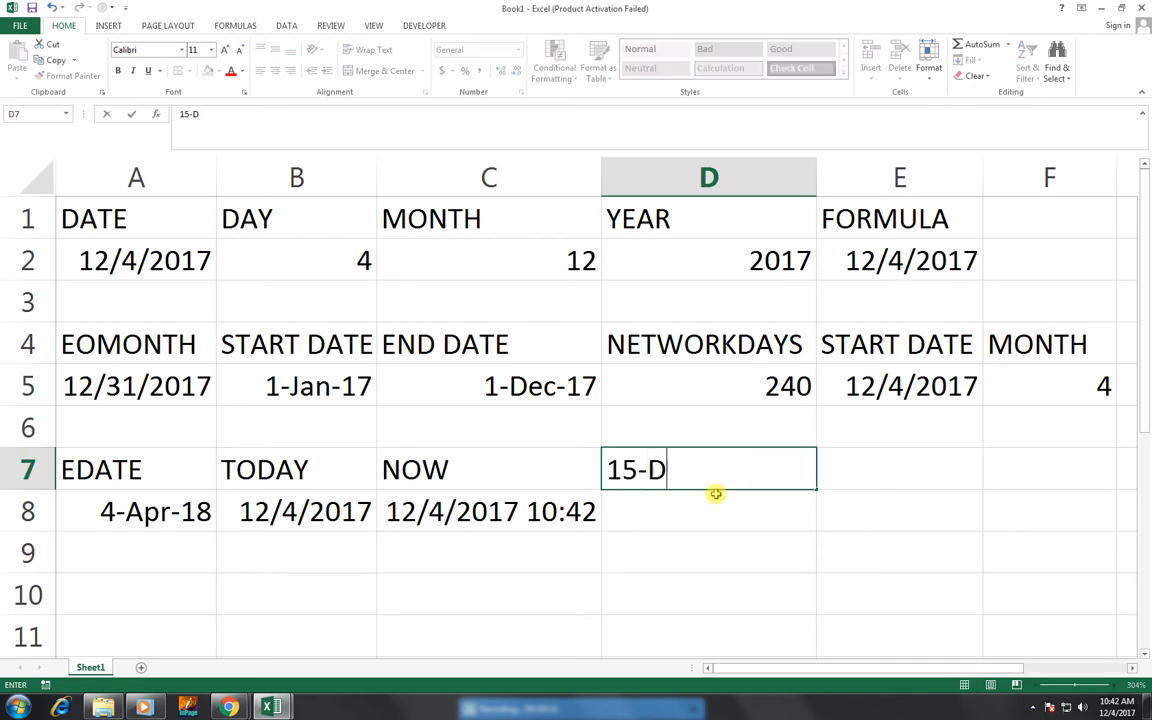
{"action": "type", "text": "EC-2000"}
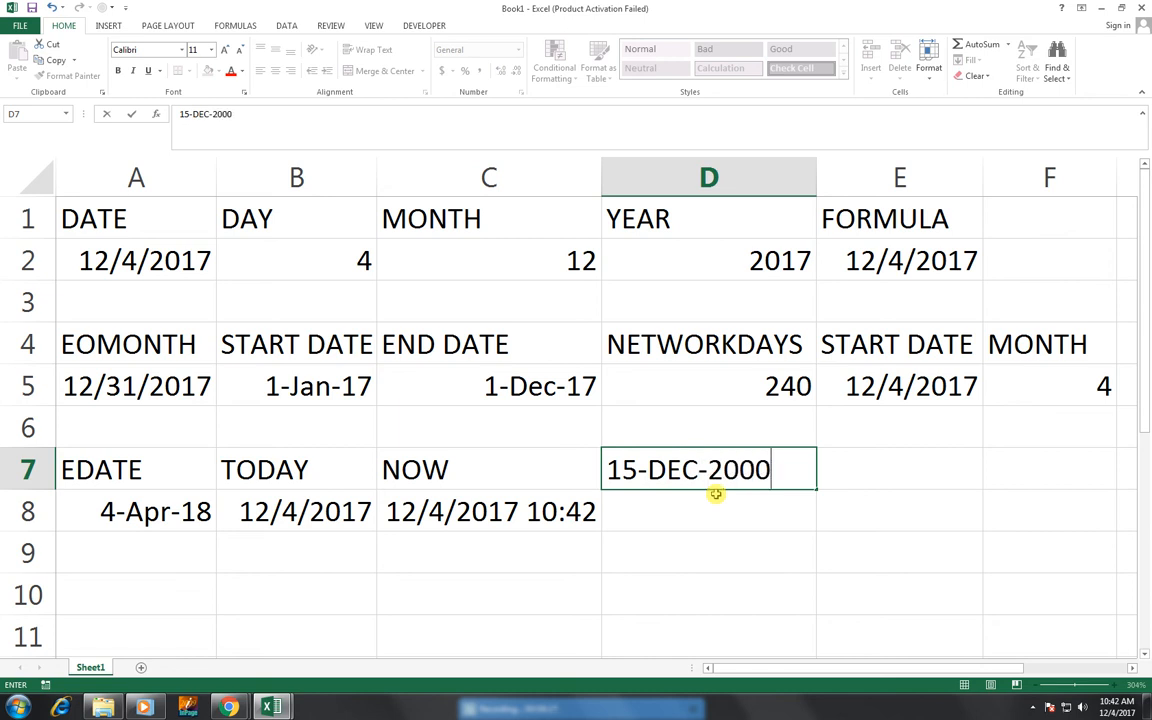
{"action": "key", "text": "Tab"}
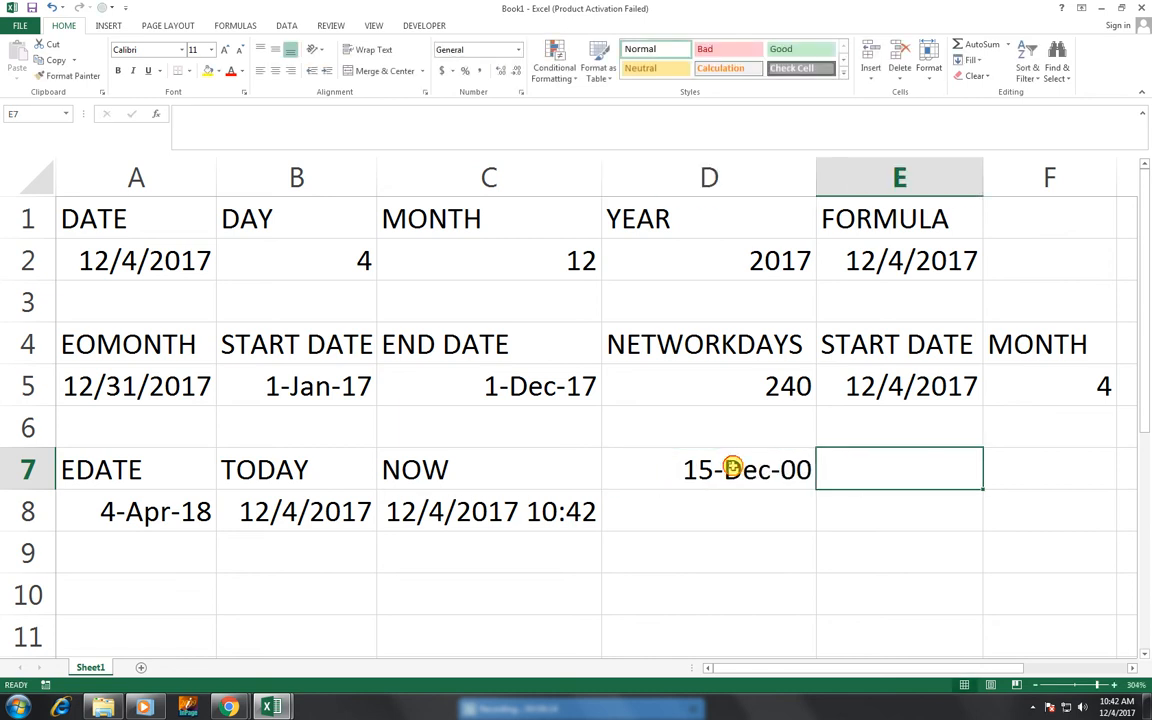
{"action": "left_click", "coordinate": [728, 484]}
{"action": "left_click_drag", "start_coordinate": [725, 487], "coordinate": [723, 513]}
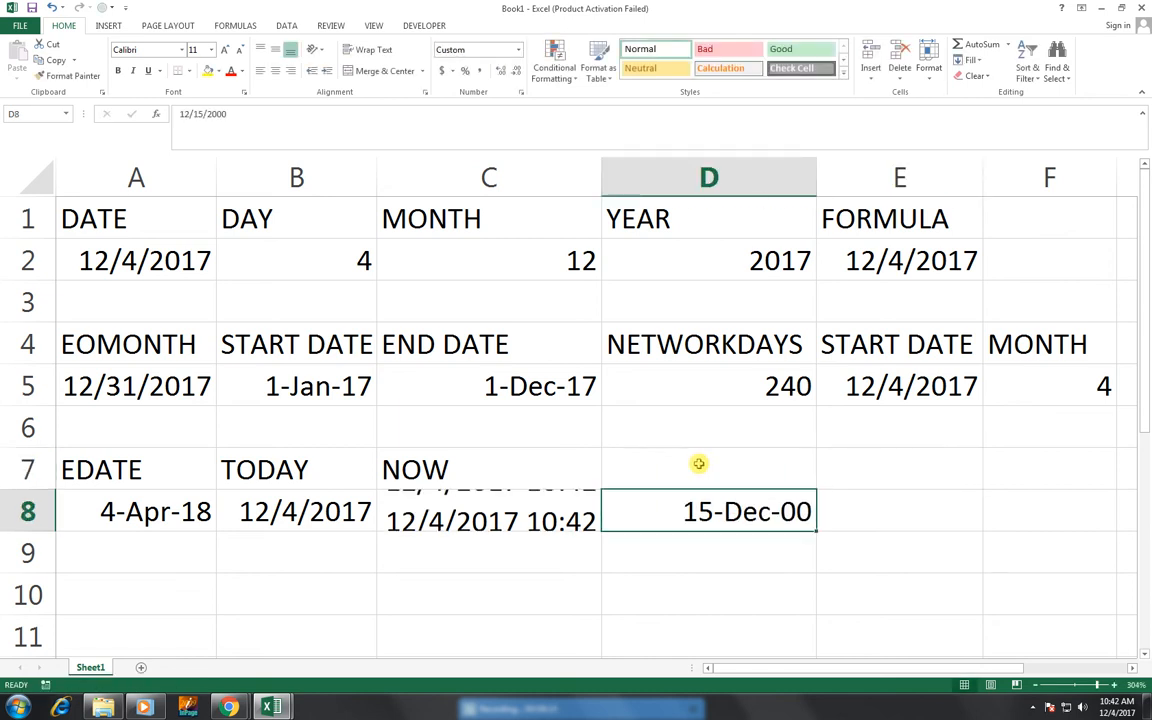
Step: Enter the headings D.O.B in cell D7 and TODAY in cell E7
{"action": "left_click", "coordinate": [699, 463]}
{"action": "type", "text": "D.O.B"}
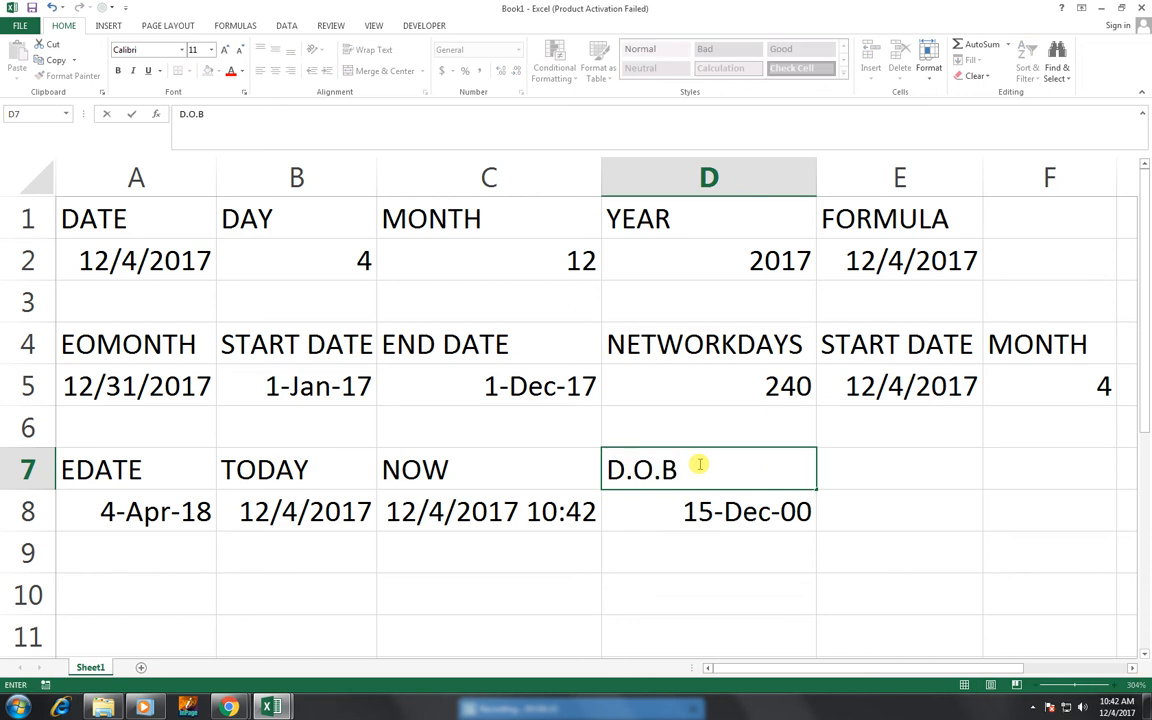
{"action": "key", "text": "Tab"}
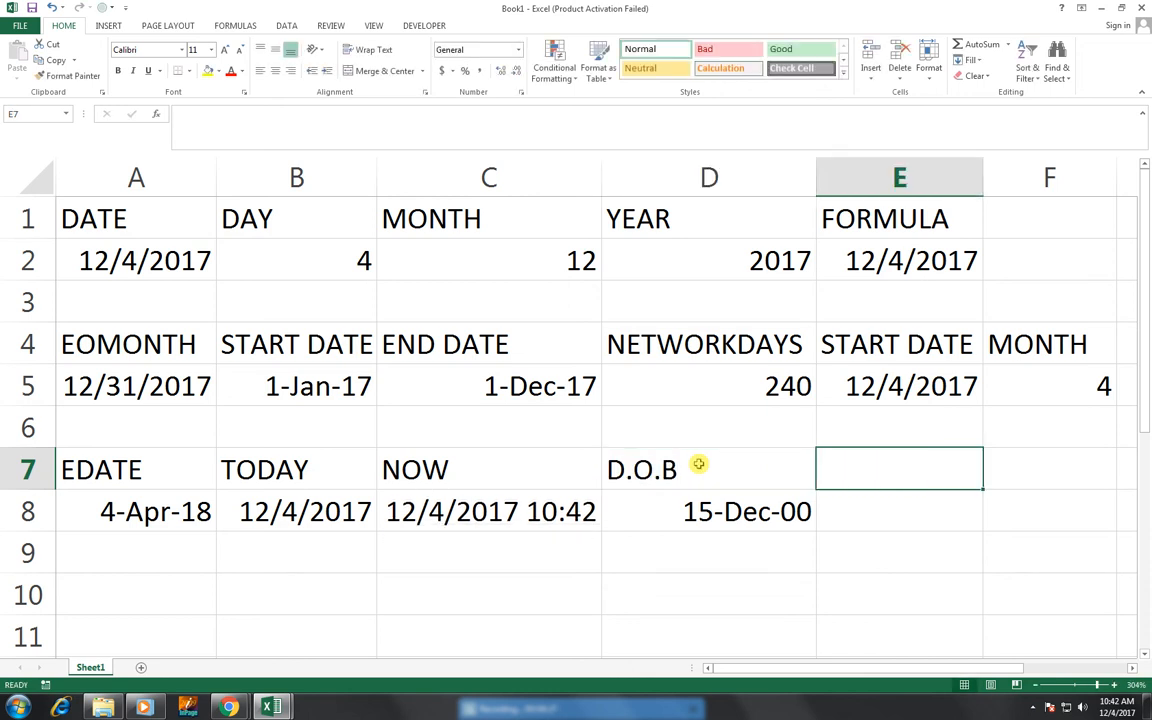
{"action": "type", "text": "TODAY()"}
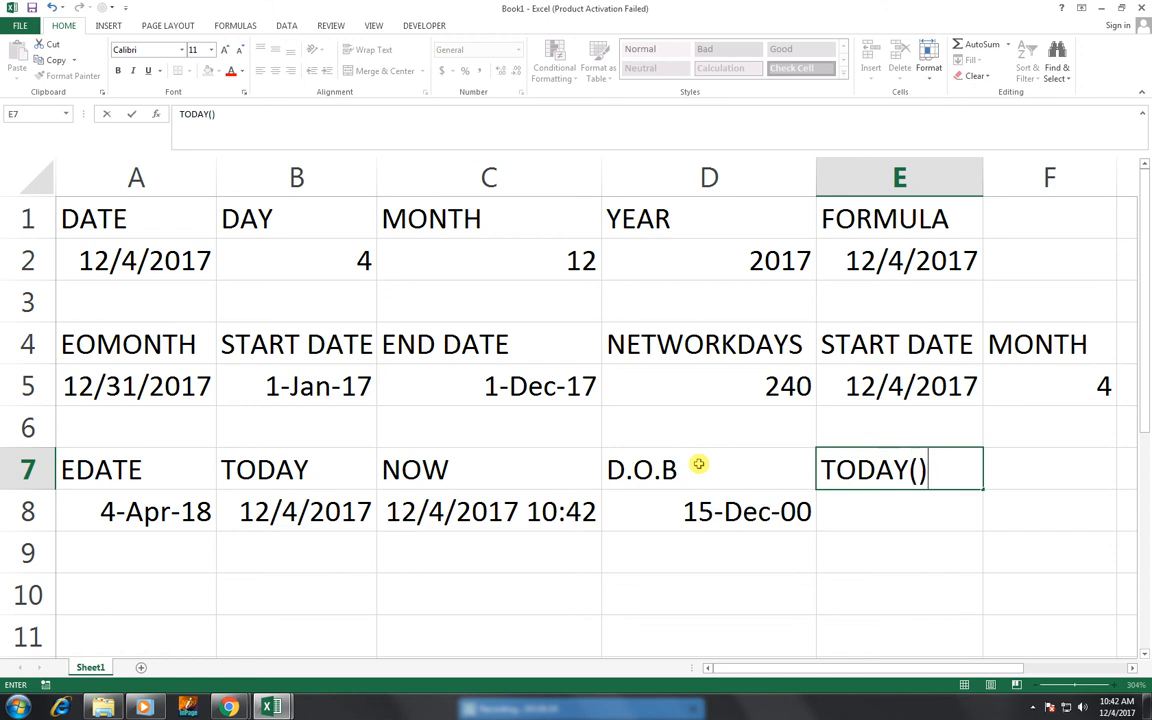
{"action": "key", "text": "BackSpace"}
{"action": "key", "text": "BackSpace"}
{"action": "key", "text": "Return"}
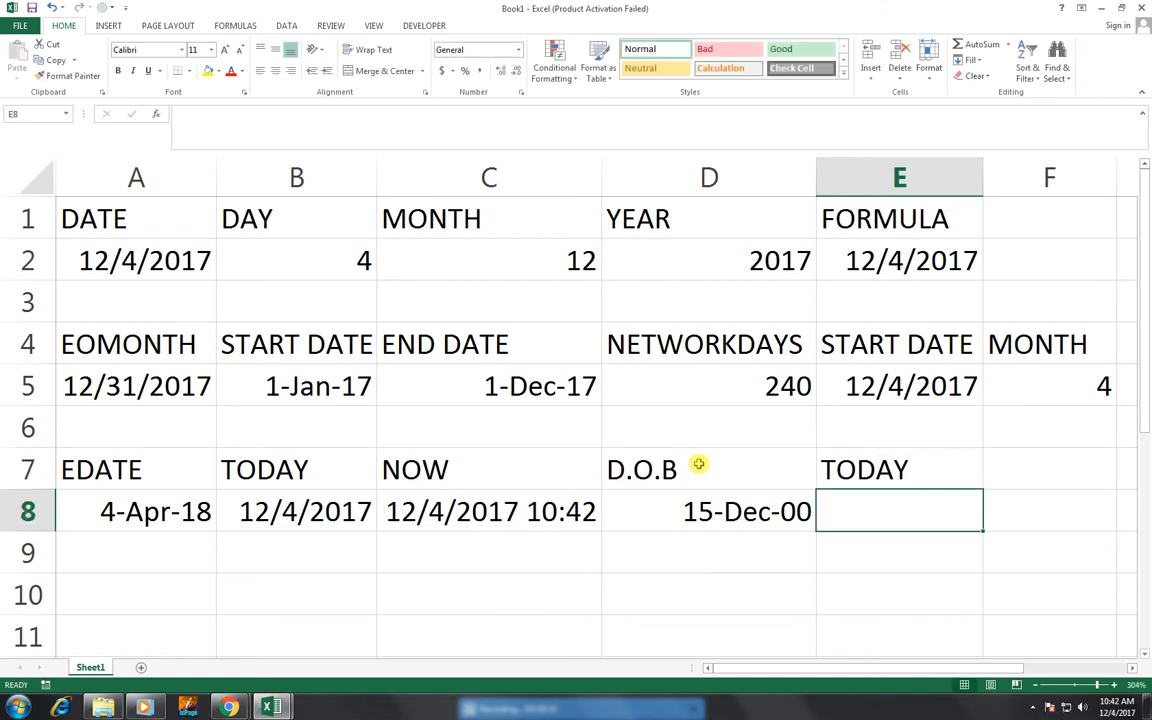
Step: Enter the formula =TODAY() in cell E8
{"action": "type", "text": "=TOS"}
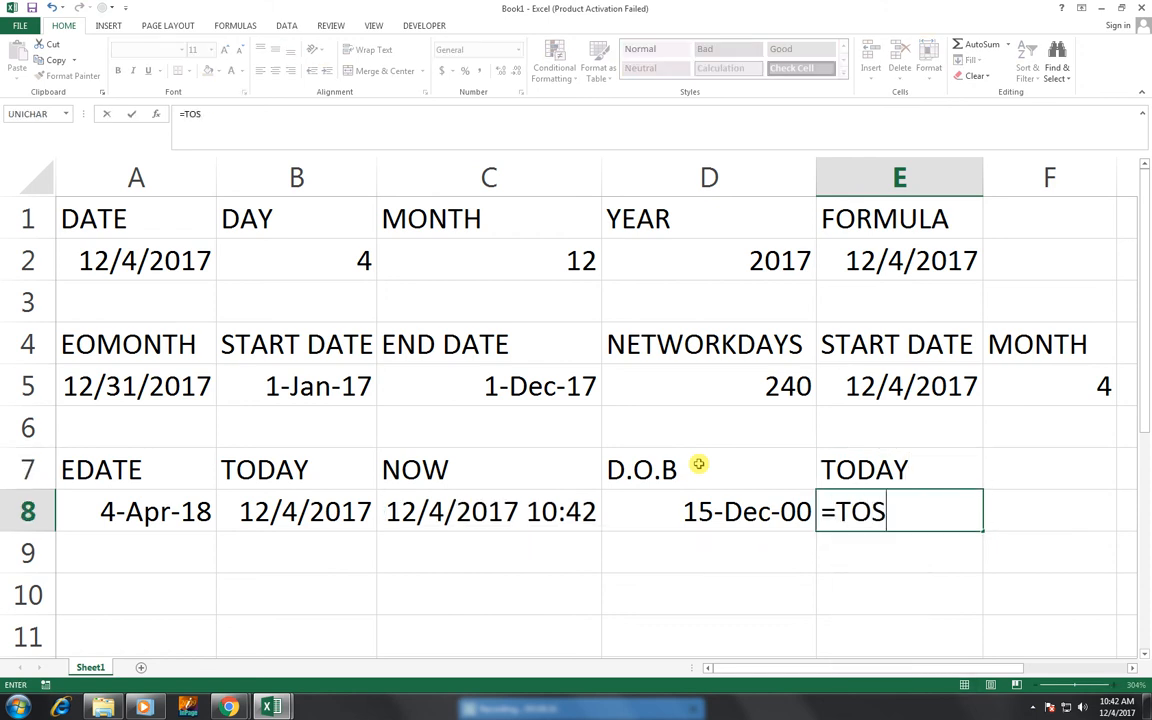
{"action": "type", "text": "AY"}
{"action": "key", "text": "BackSpace"}
{"action": "key", "text": "BackSpace"}
{"action": "key", "text": "BackSpace"}
{"action": "type", "text": "D"}
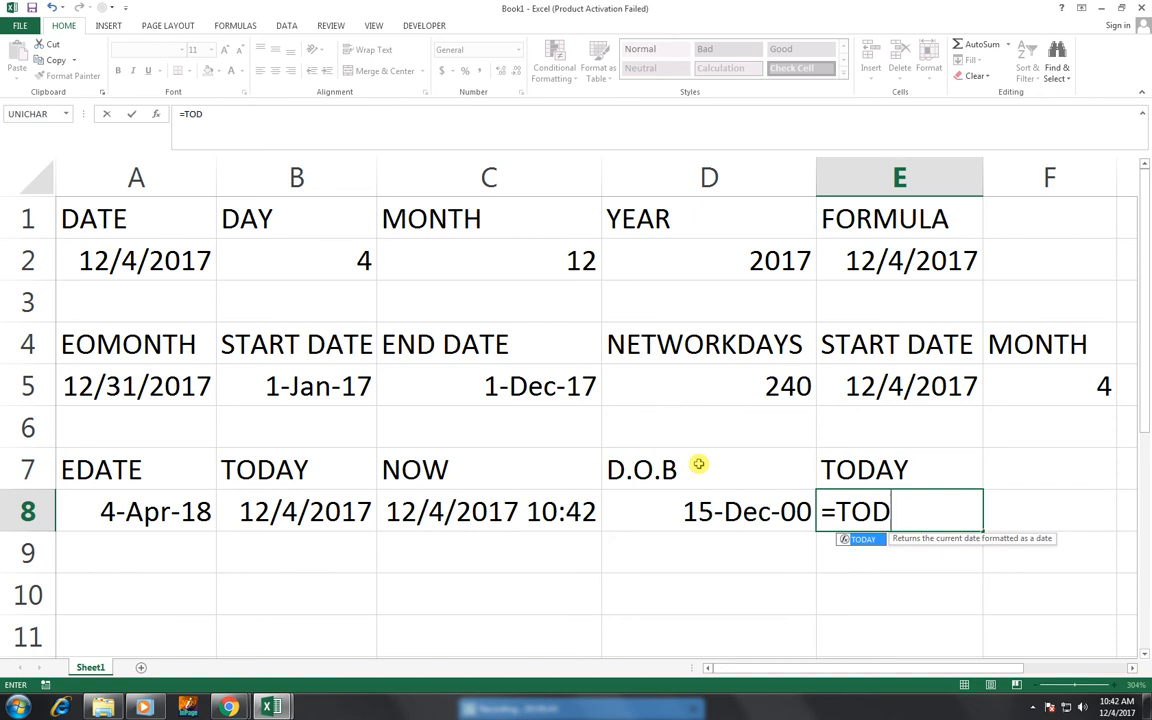
{"action": "type", "text": "AY("}
{"action": "key", "text": "Return"}
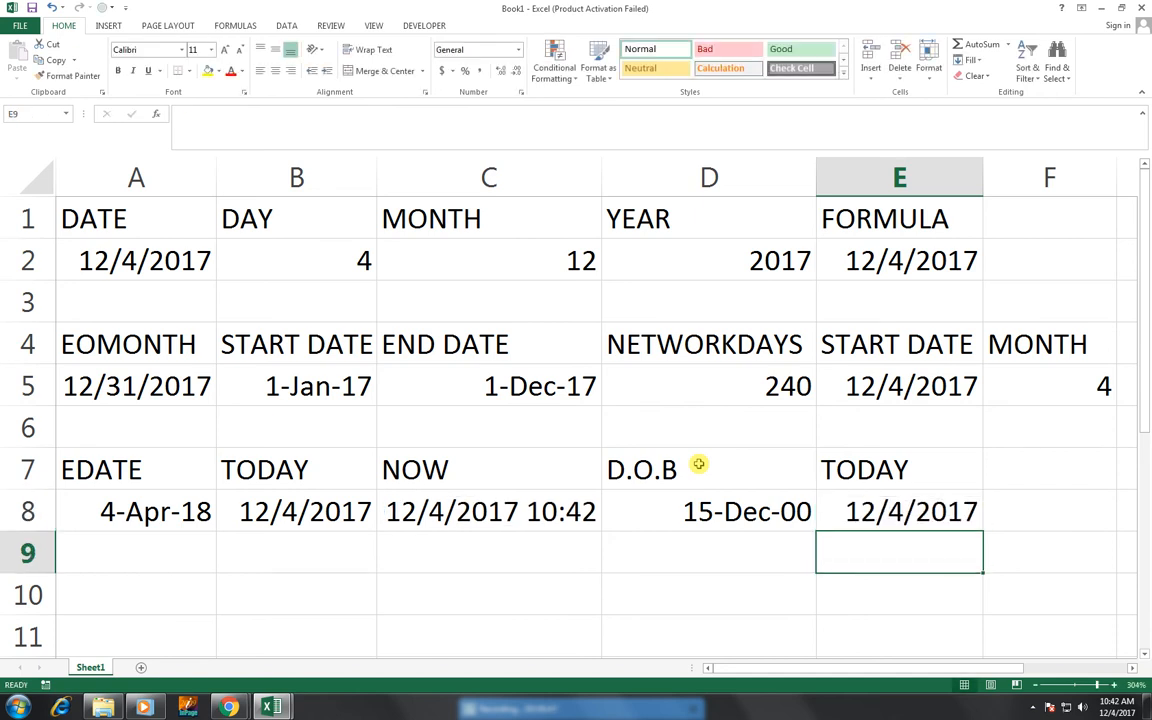
Step: Calculate the age in complete years in cell C10 with =DATEDIF(D8,E8,"Y")
{"action": "key", "text": "Down"}
{"action": "key", "text": "Left"}
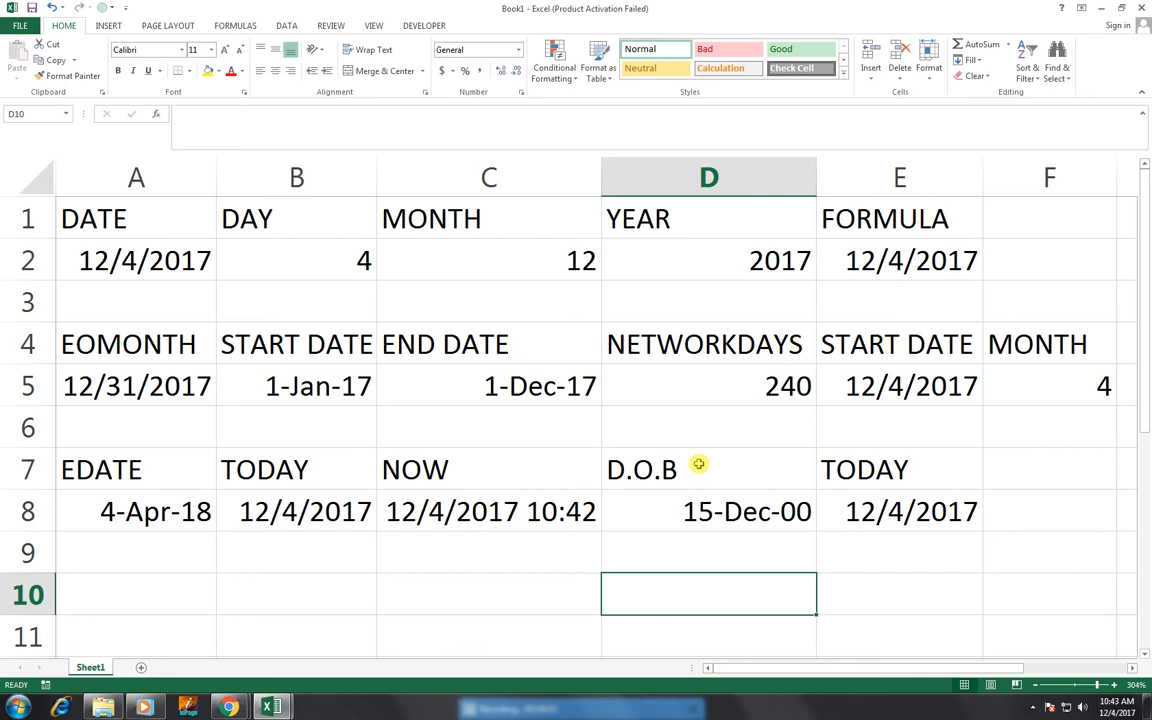
{"action": "key", "text": "Left"}
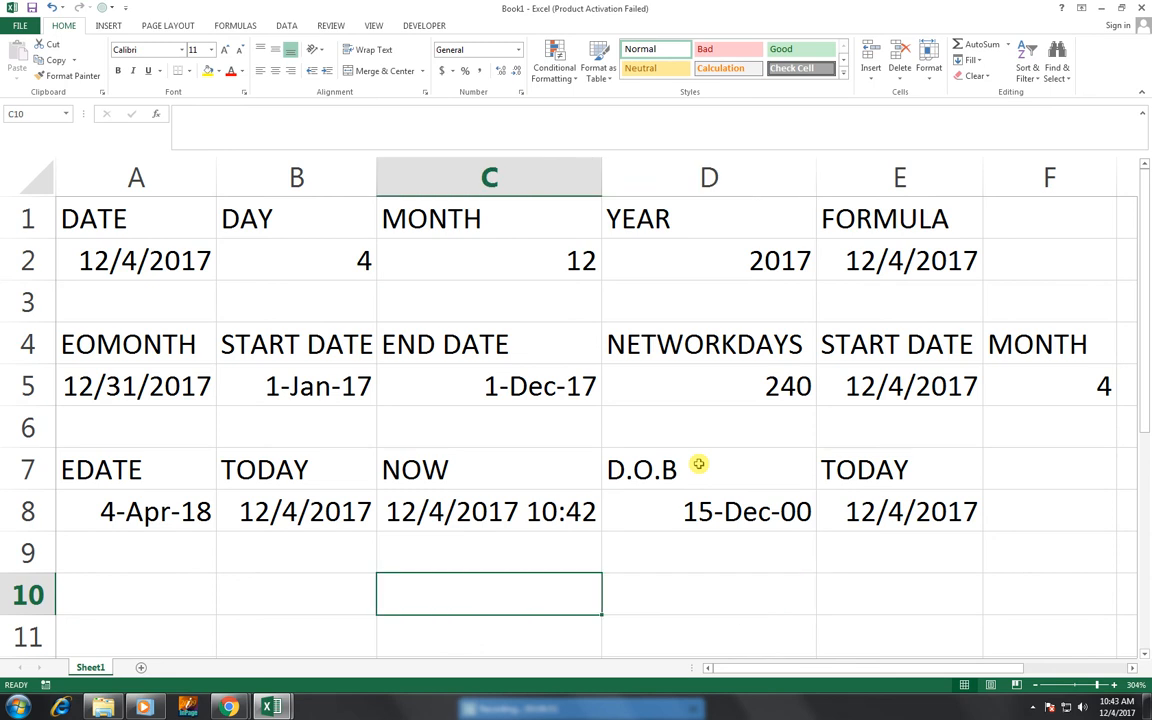
{"action": "type", "text": "="}
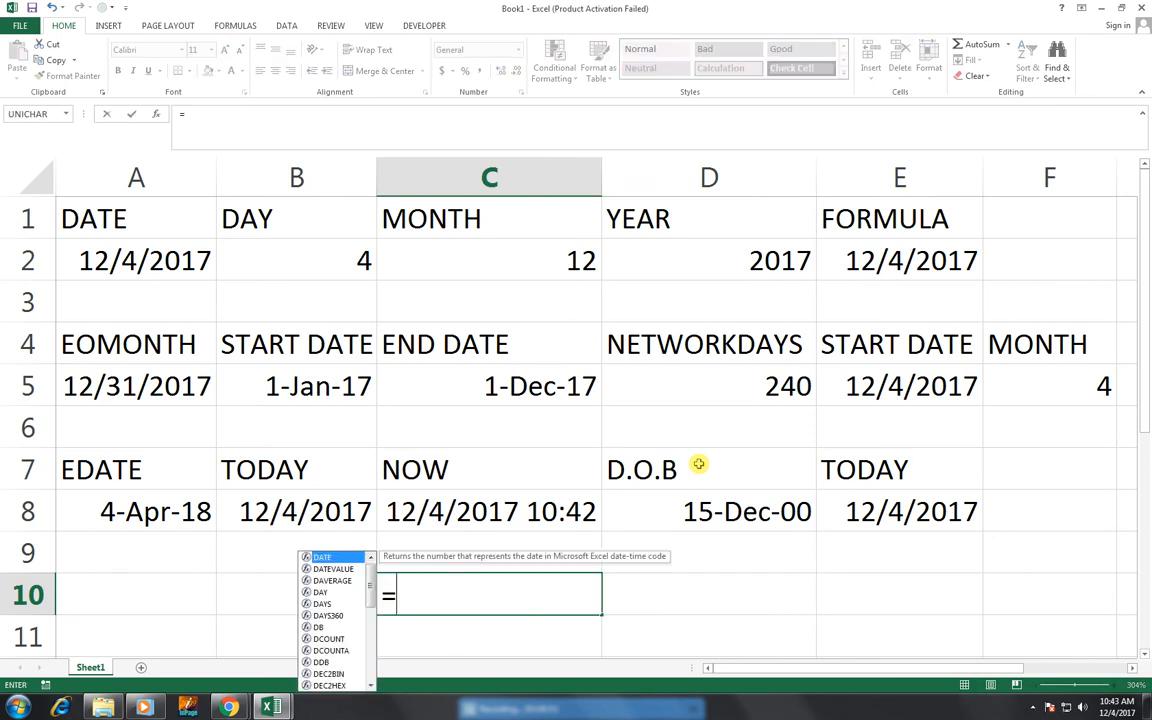
{"action": "type", "text": "DATEDIF("}
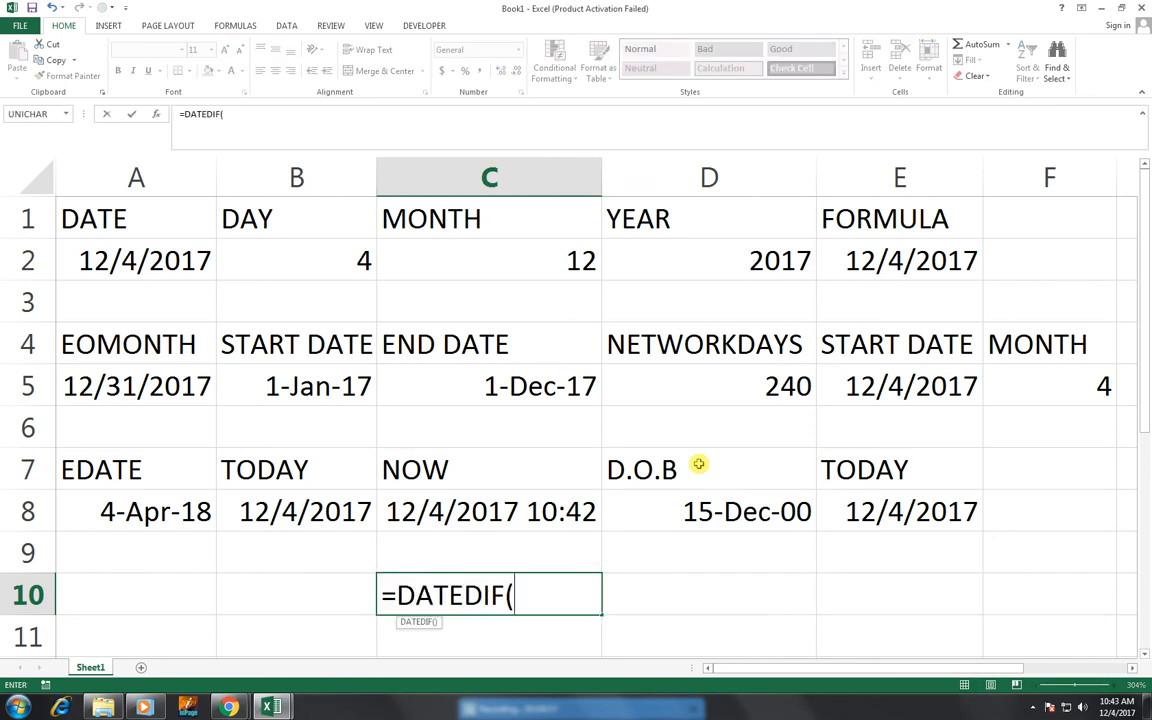
{"action": "left_click", "coordinate": [692, 511]}
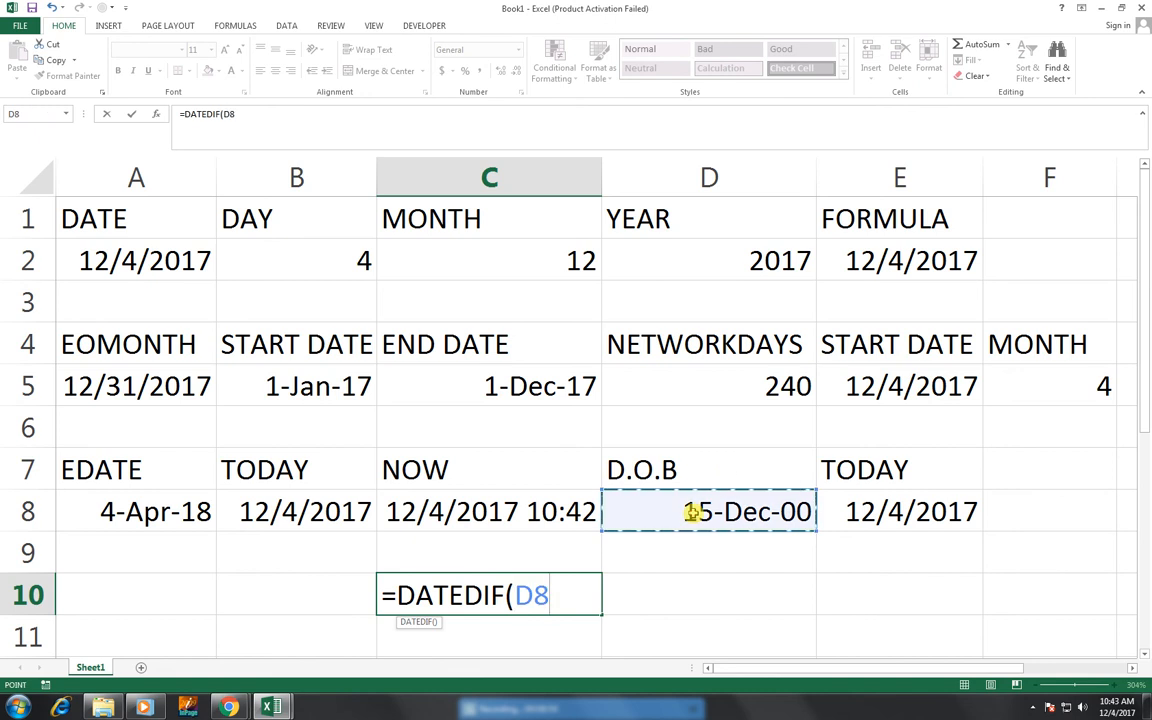
{"action": "type", "text": ","}
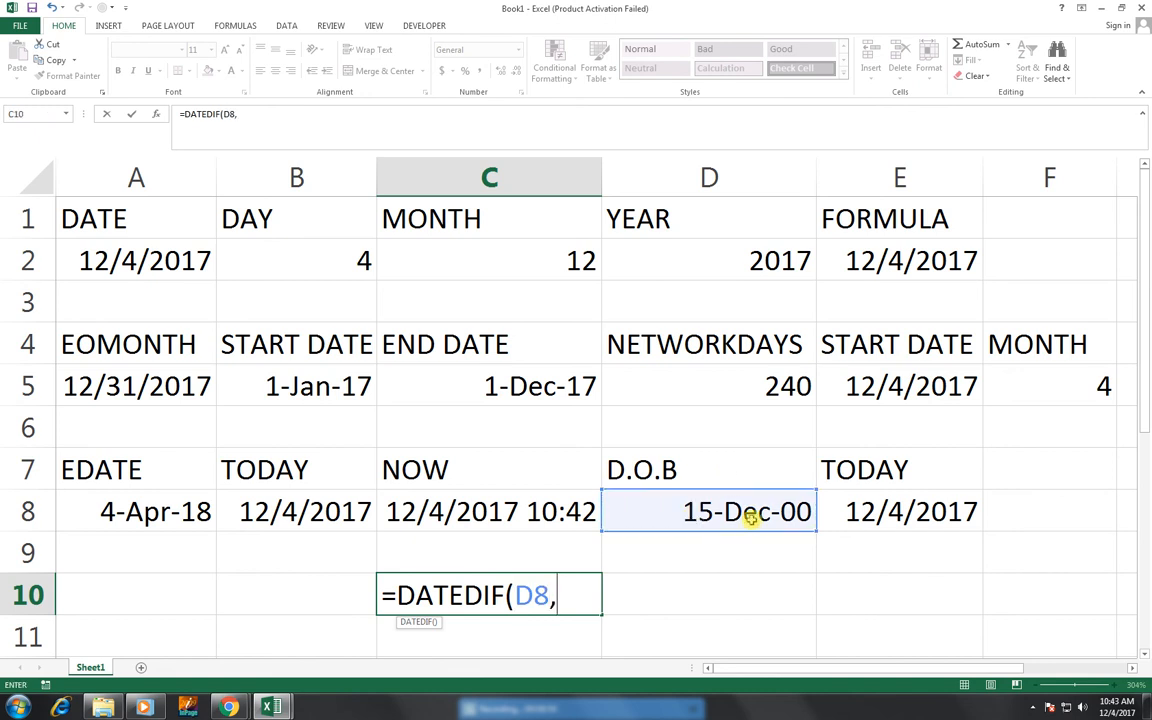
{"action": "left_click", "coordinate": [831, 511]}
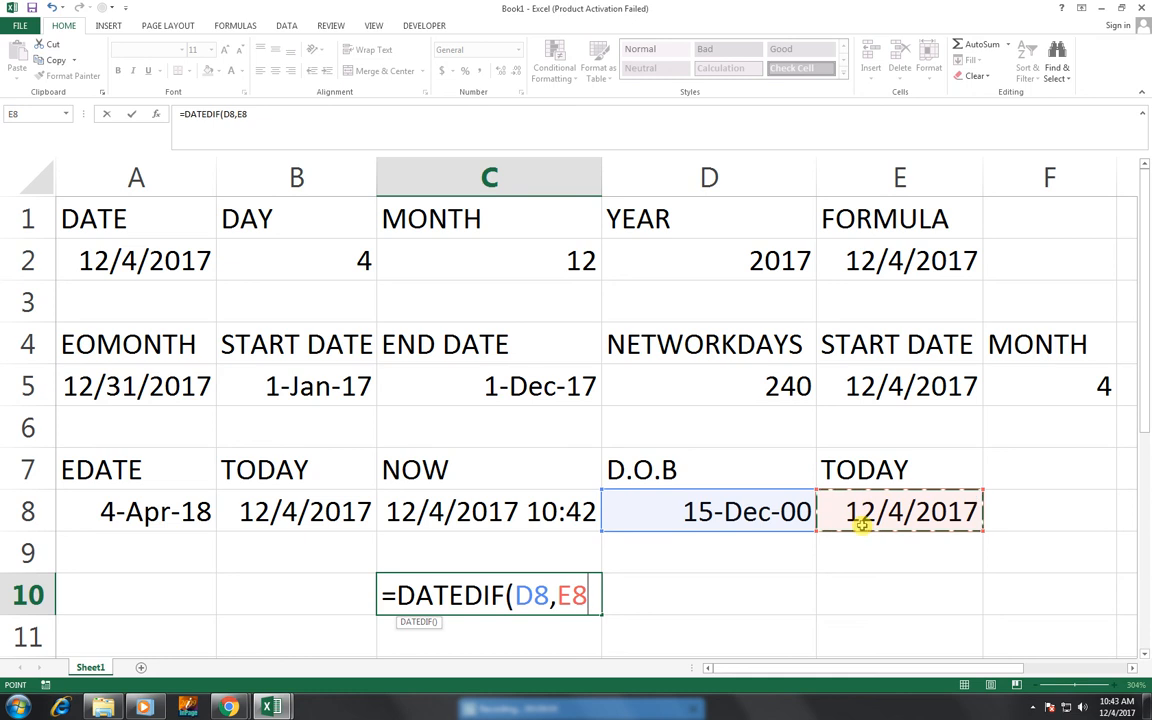
{"action": "type", "text": ",\"Y\")"}
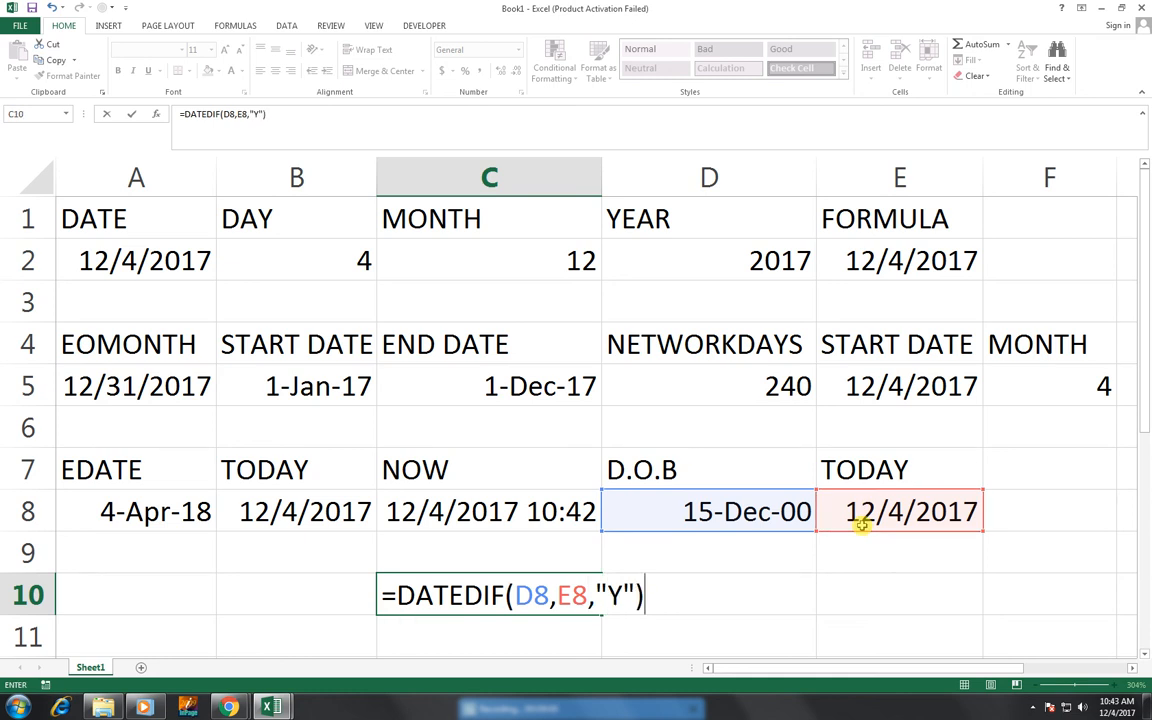
{"action": "key", "text": "Return"}
Step: Enter the headings YEAR, MONTH and DAYS in cells C9, D9 and E9
{"action": "key", "text": "Up"}
{"action": "key", "text": "Up"}
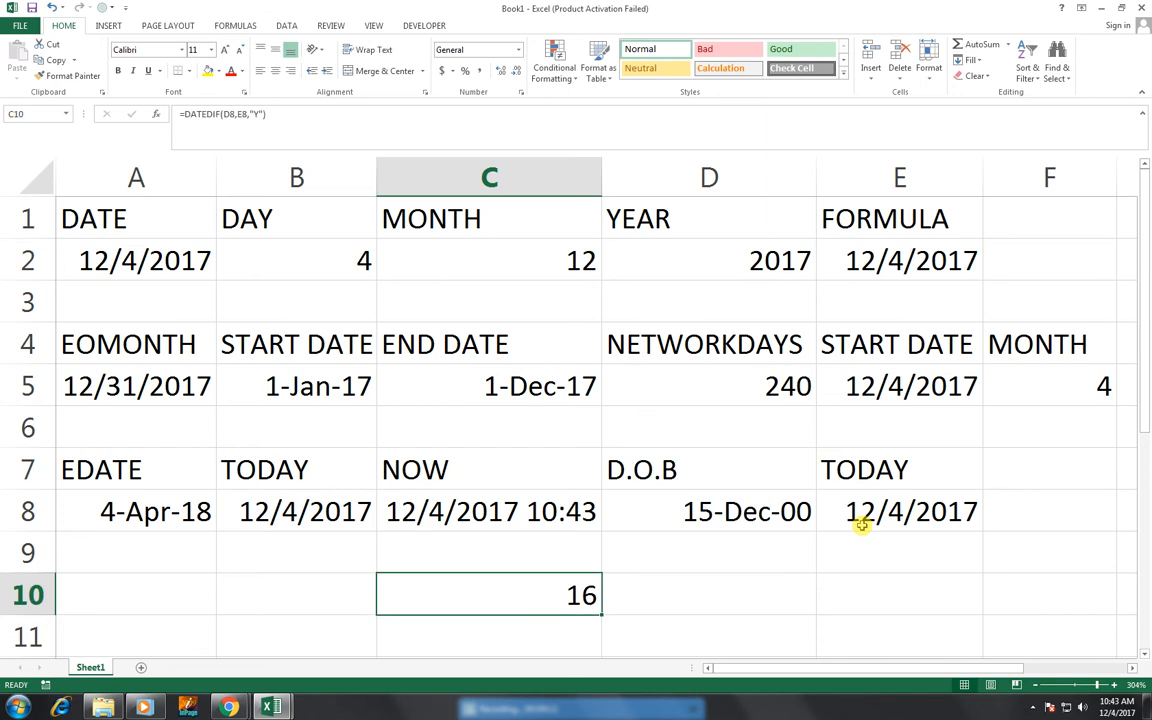
{"action": "type", "text": "YA"}
{"action": "key", "text": "BackSpace"}
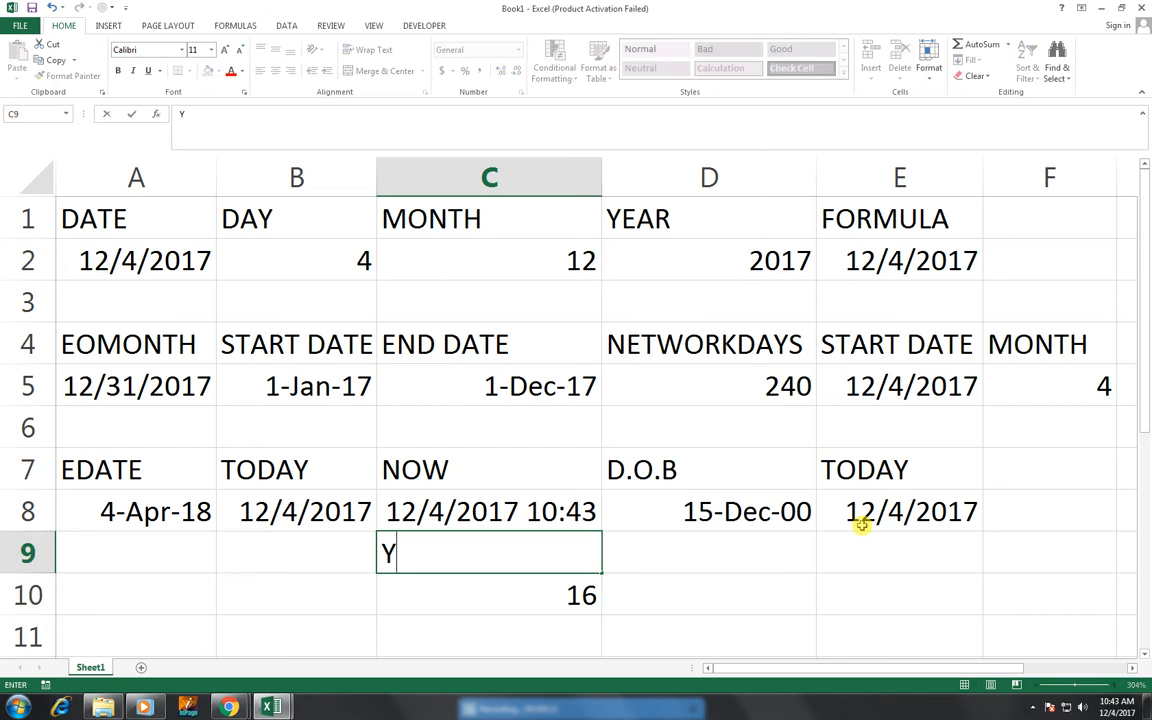
{"action": "type", "text": "EAR"}
{"action": "key", "text": "Tab"}
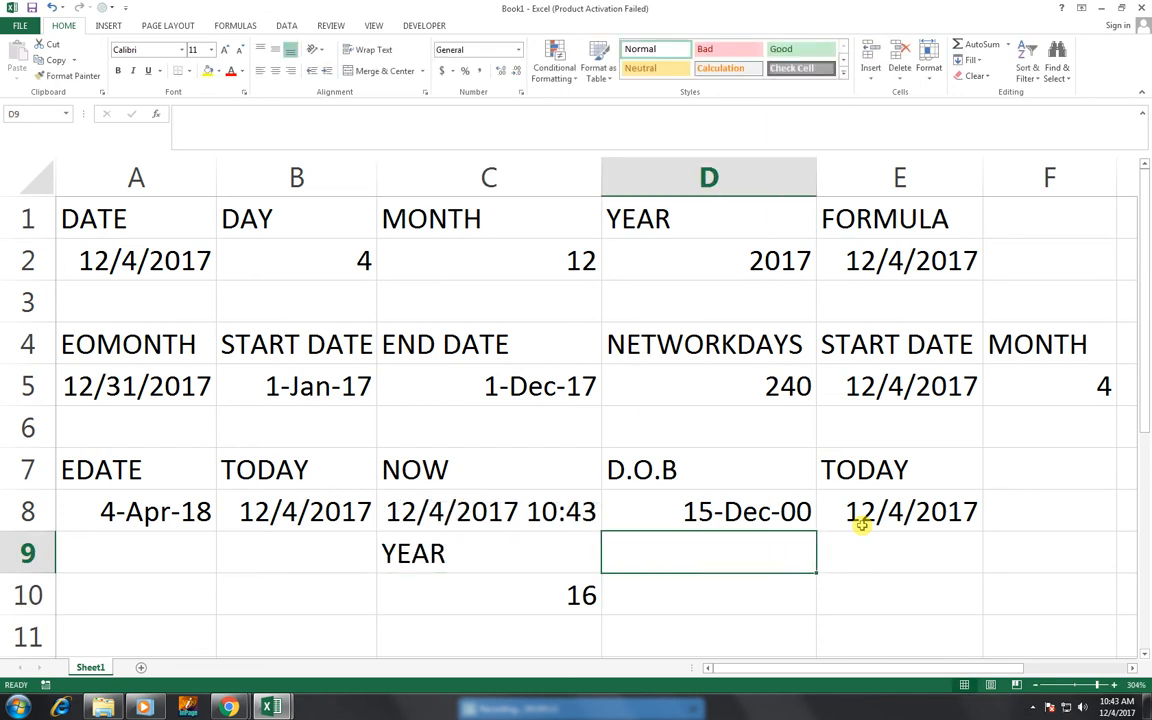
{"action": "type", "text": "MONTH"}
{"action": "key", "text": "Tab"}
{"action": "type", "text": "D"}
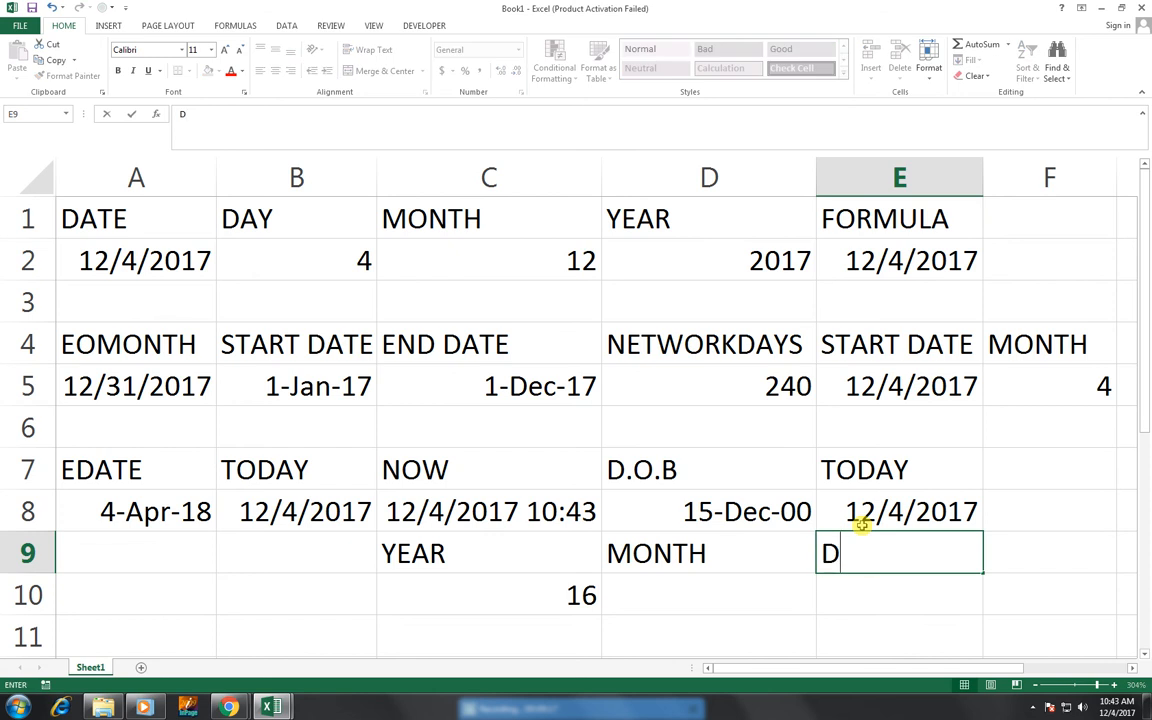
{"action": "type", "text": "AYS"}
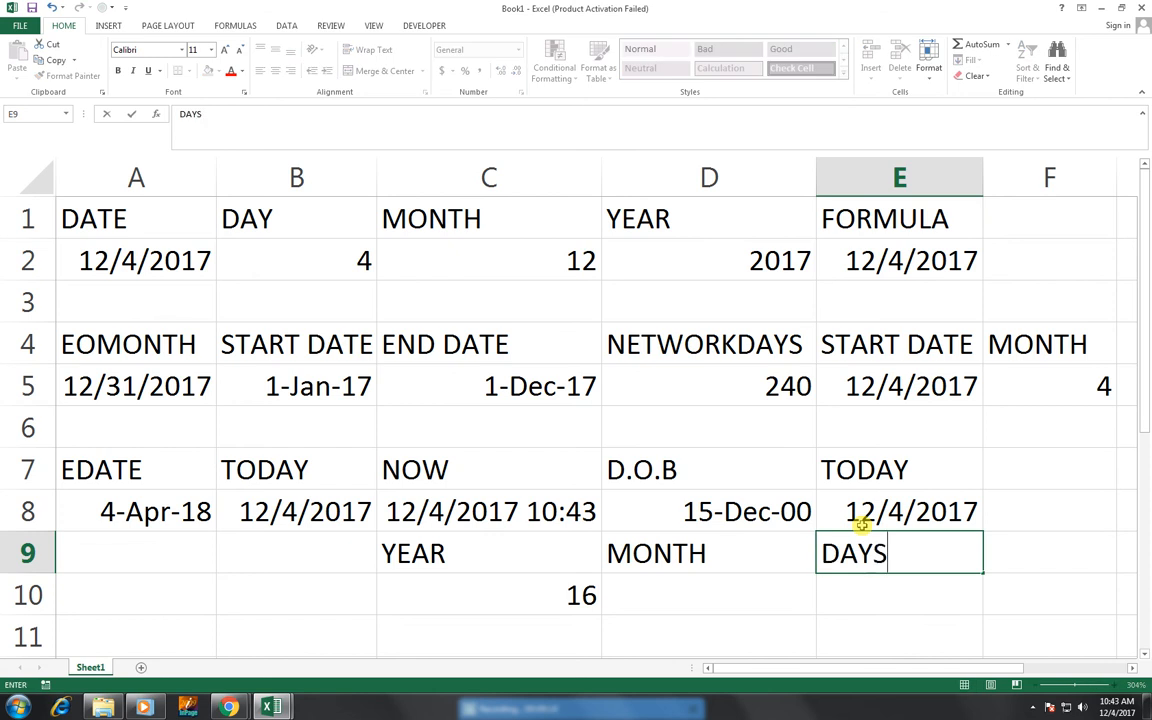
{"action": "key", "text": "Left"}
Step: Calculate the remaining months of the age in cell D10 with =DATEDIF(D8,E8,"YM")
{"action": "key", "text": "Down"}
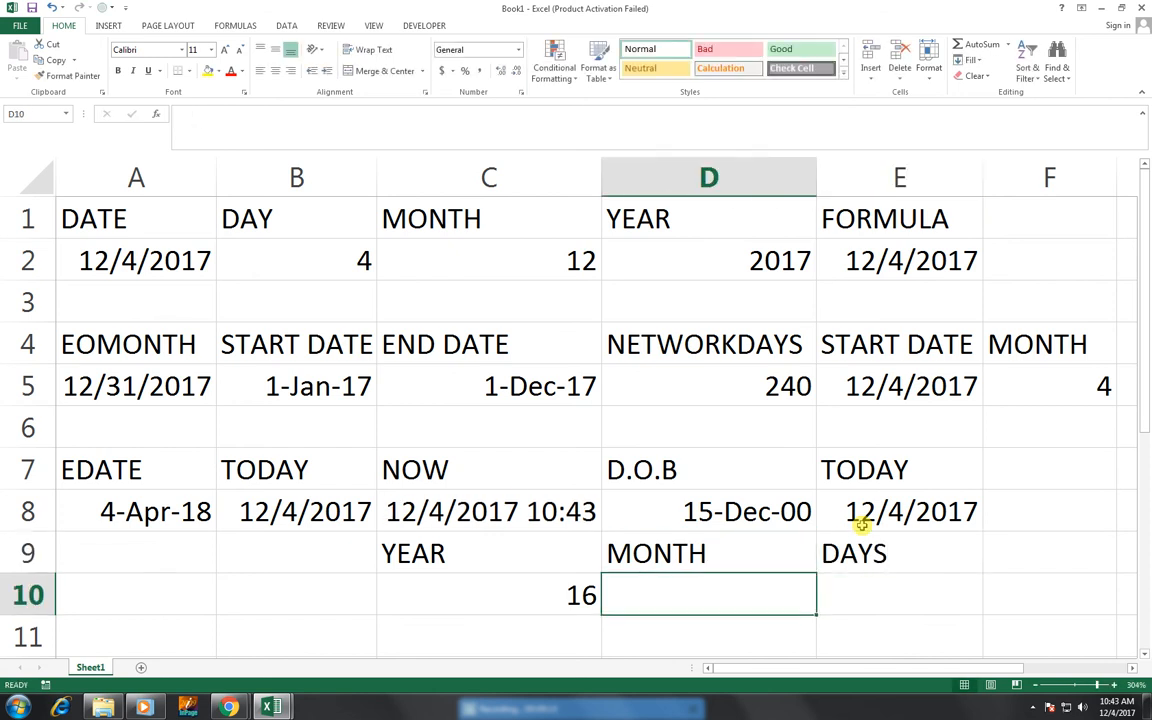
{"action": "type", "text": "=DATYE"}
{"action": "key", "text": "BackSpace"}
{"action": "key", "text": "BackSpace"}
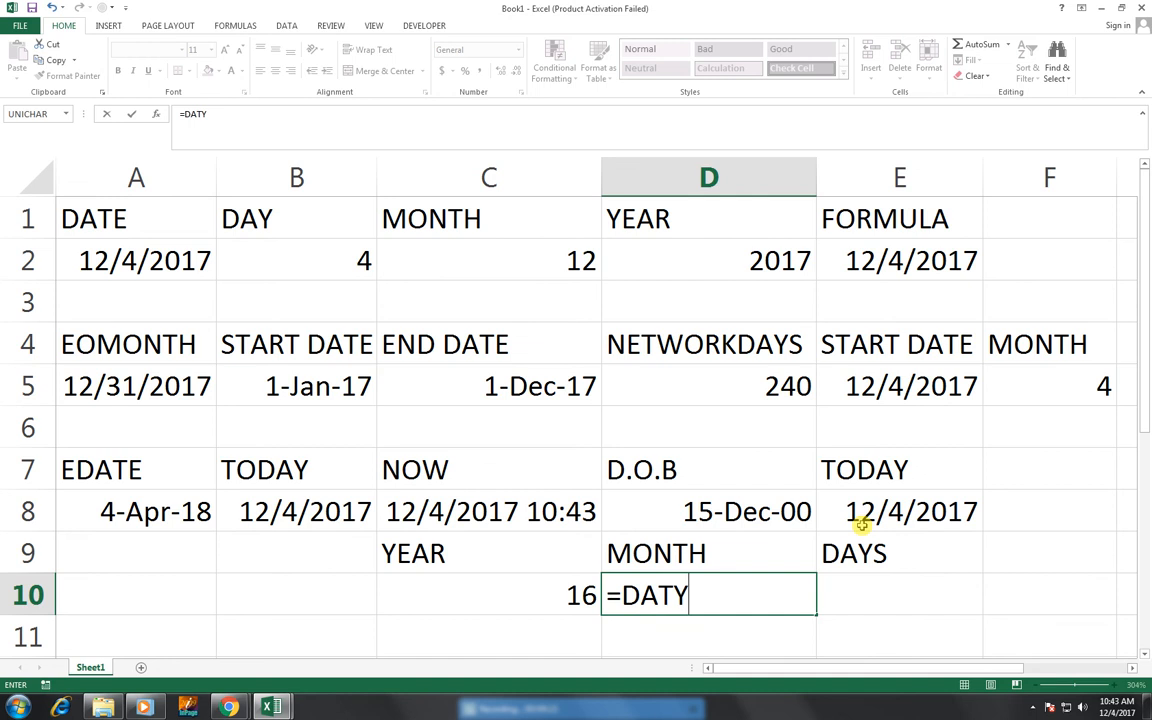
{"action": "type", "text": "EDIF("}
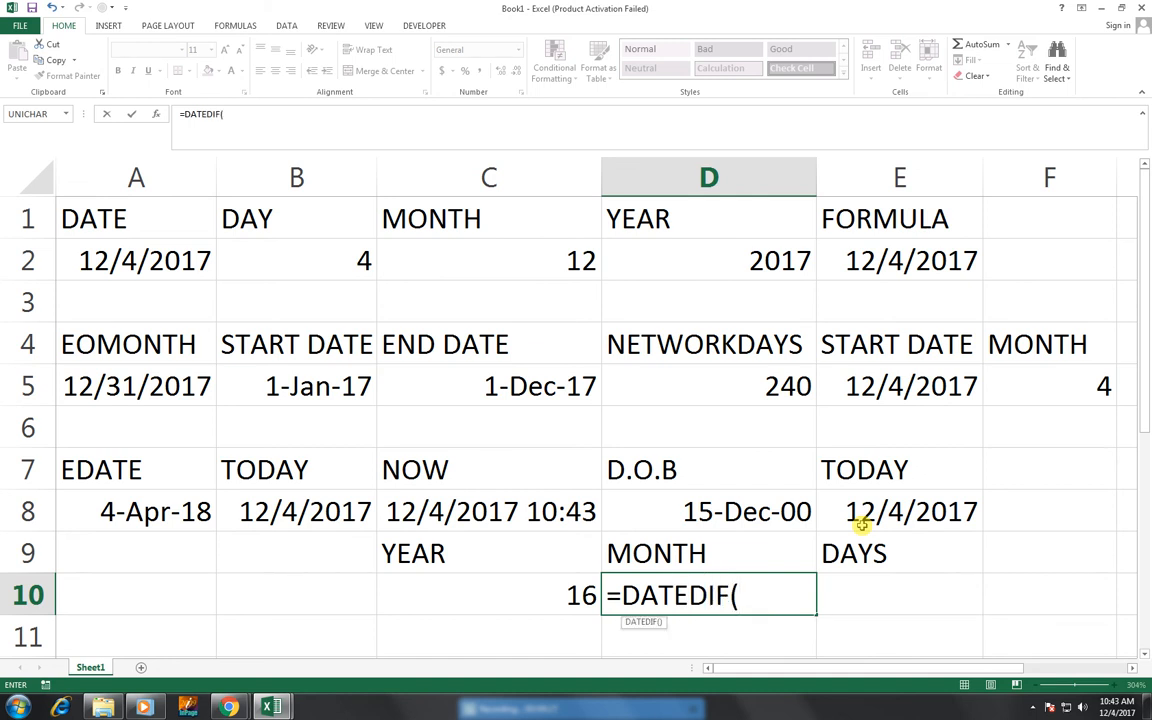
{"action": "left_click", "coordinate": [760, 521]}
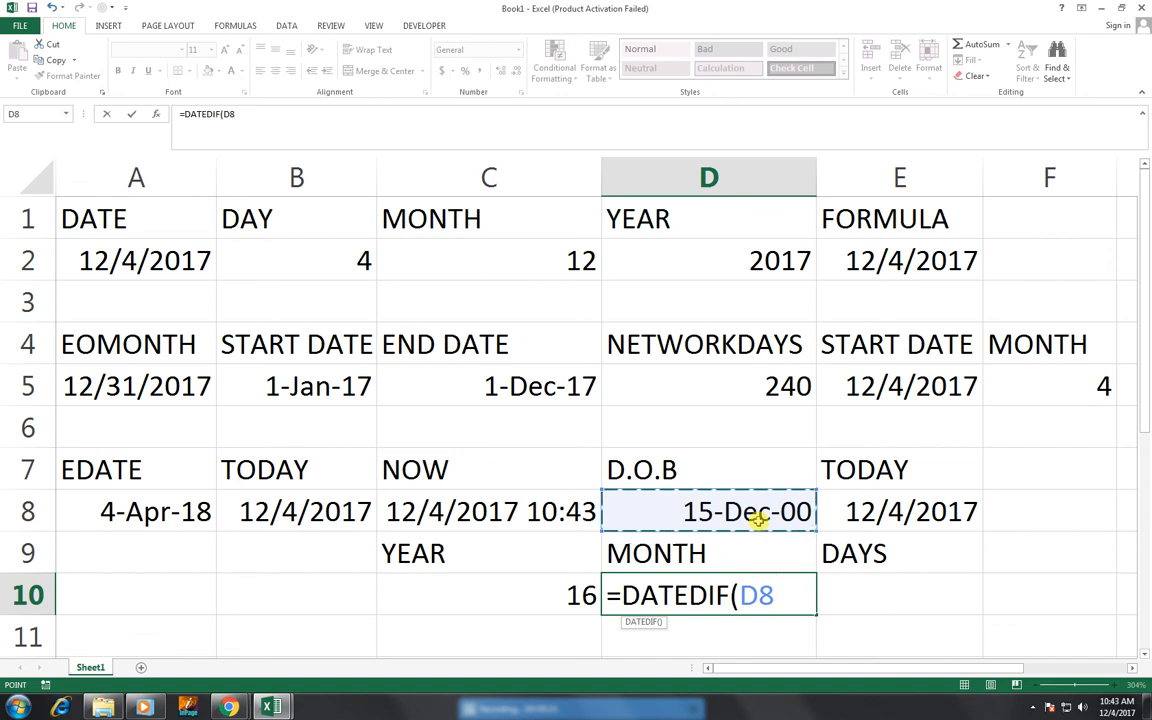
{"action": "type", "text": ","}
{"action": "left_click", "coordinate": [853, 518]}
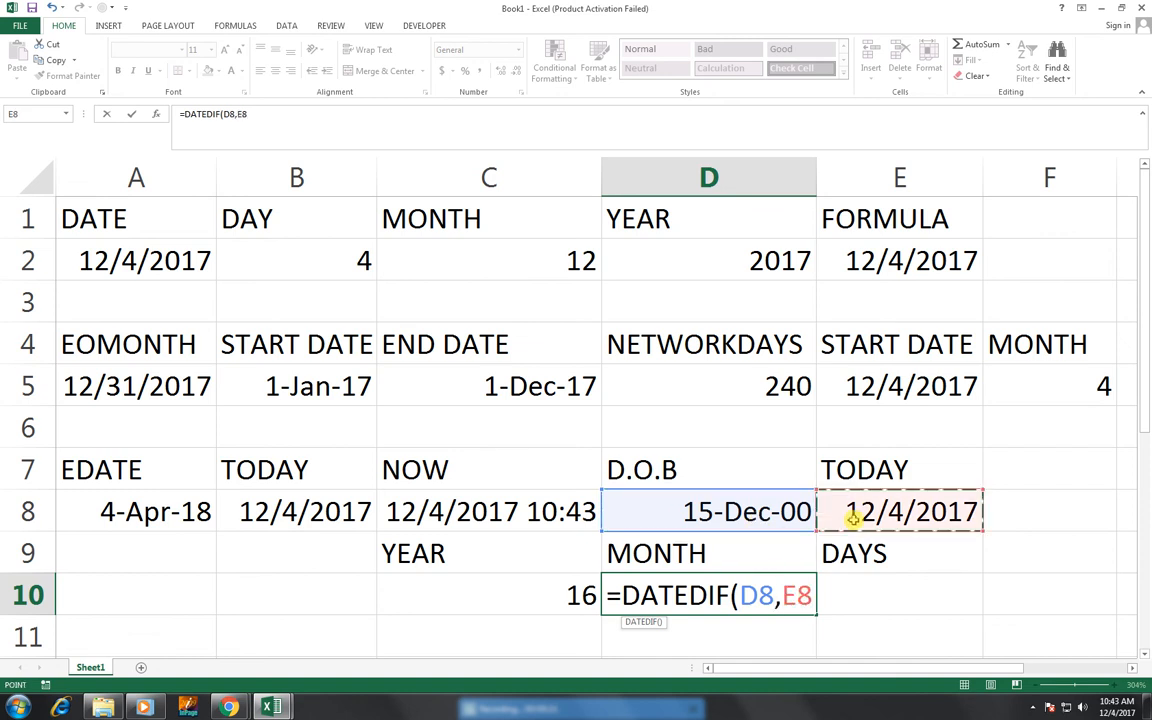
{"action": "type", "text": ",\""}
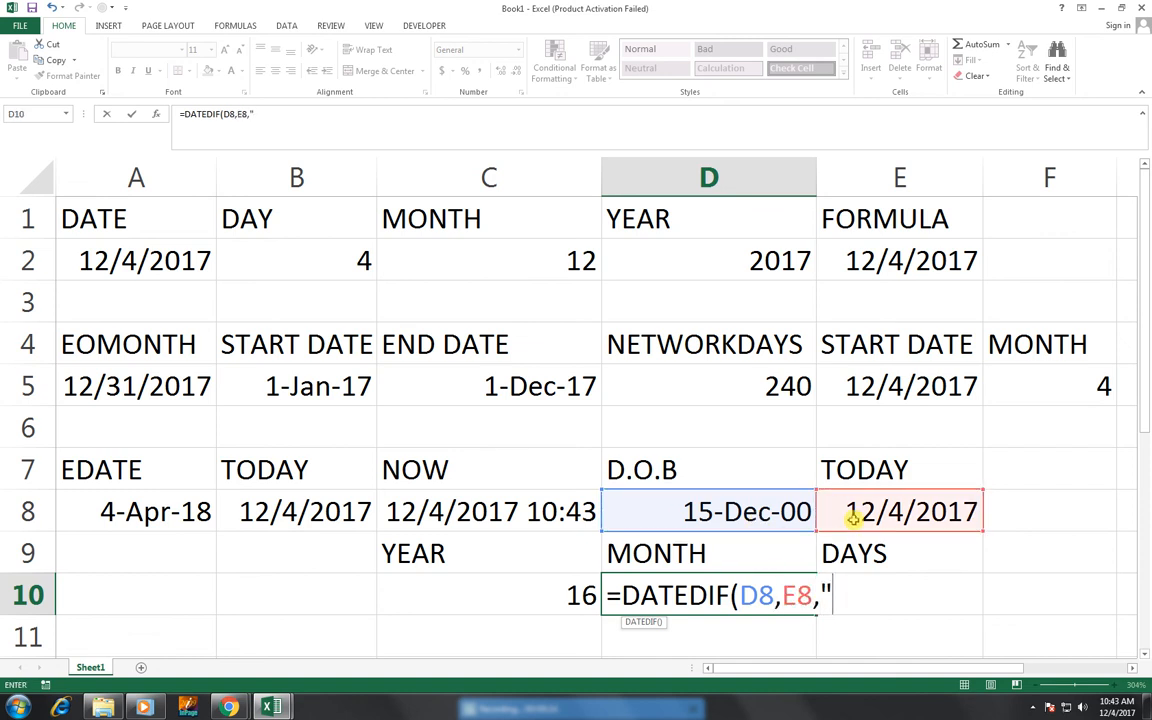
{"action": "type", "text": "YM\")"}
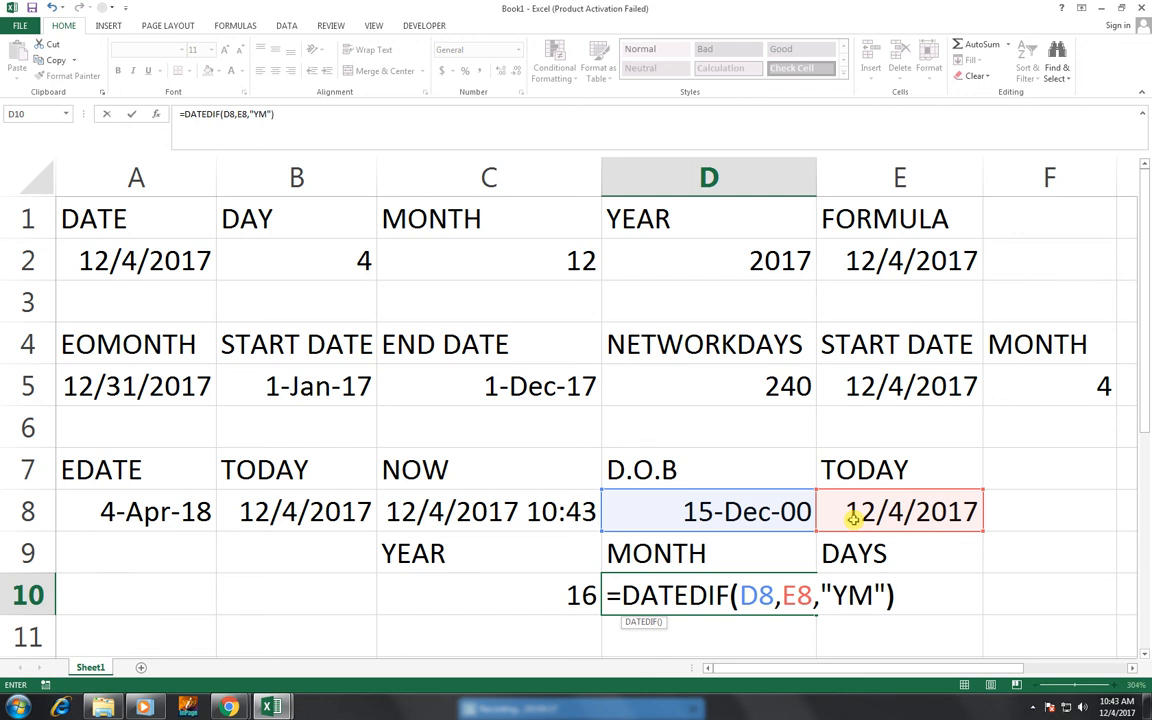
{"action": "key", "text": "Return"}
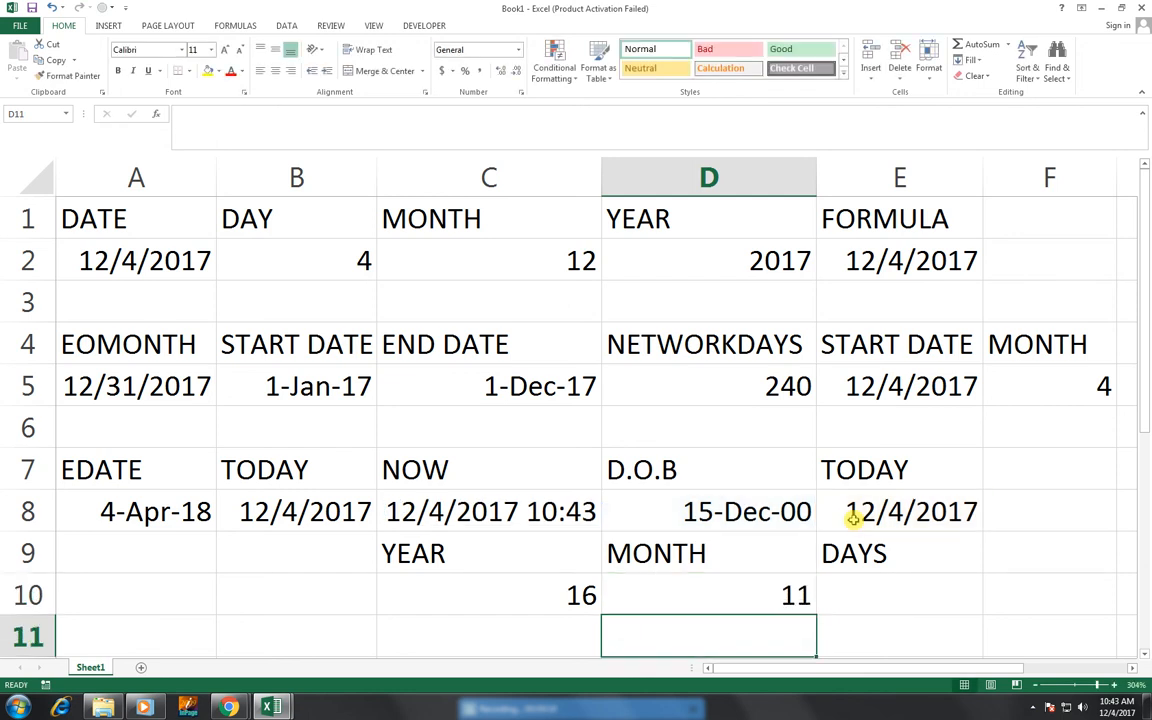
Step: Calculate the remaining days of the age in cell E10 with =DATEDIF(D8,E8,"MD")
{"action": "key", "text": "Right"}
{"action": "key", "text": "Up"}
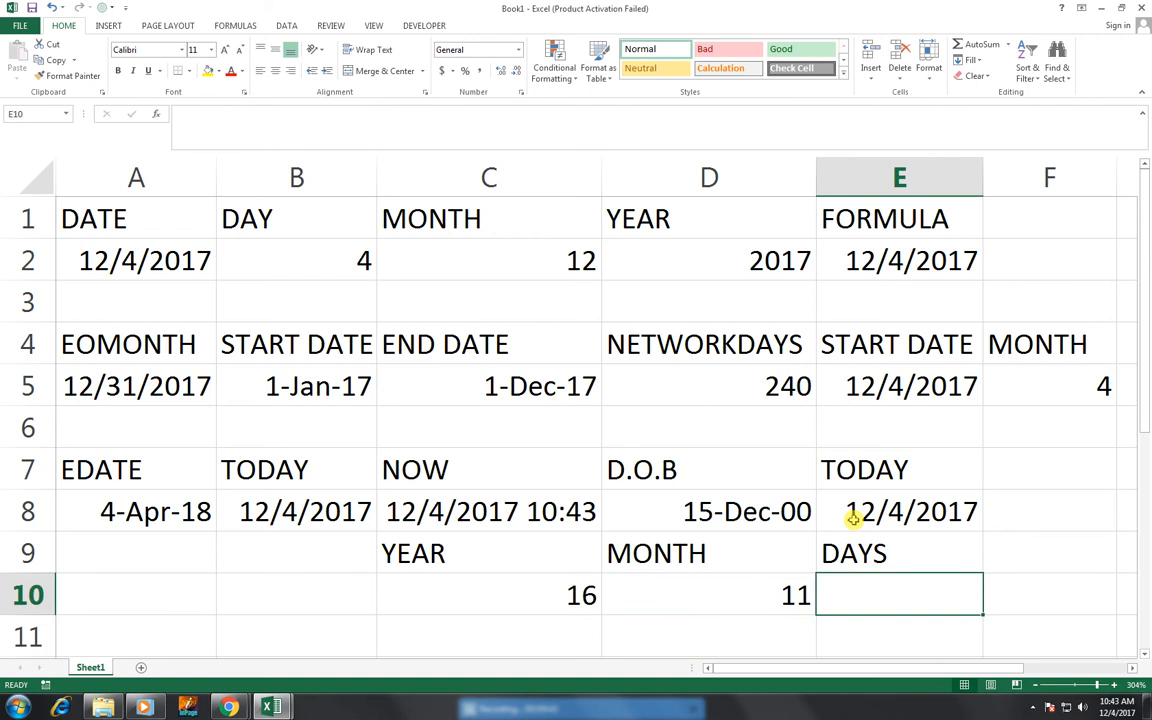
{"action": "type", "text": "=DATE"}
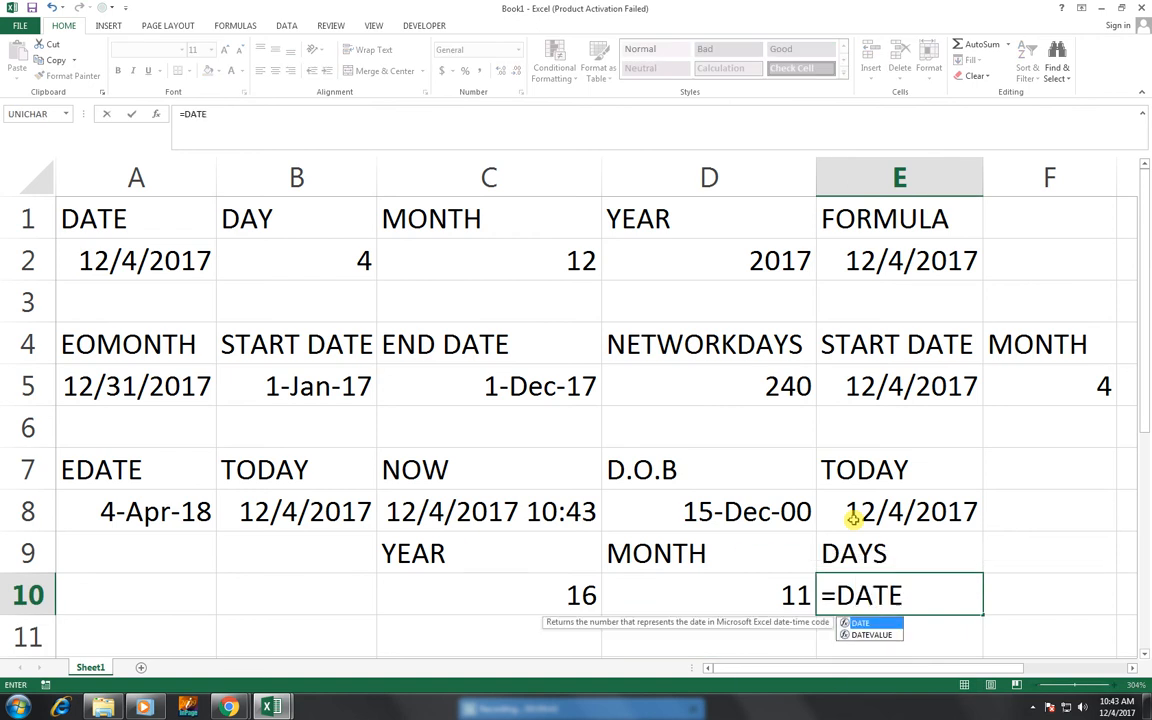
{"action": "type", "text": "DIF("}
{"action": "key", "text": "Up"}
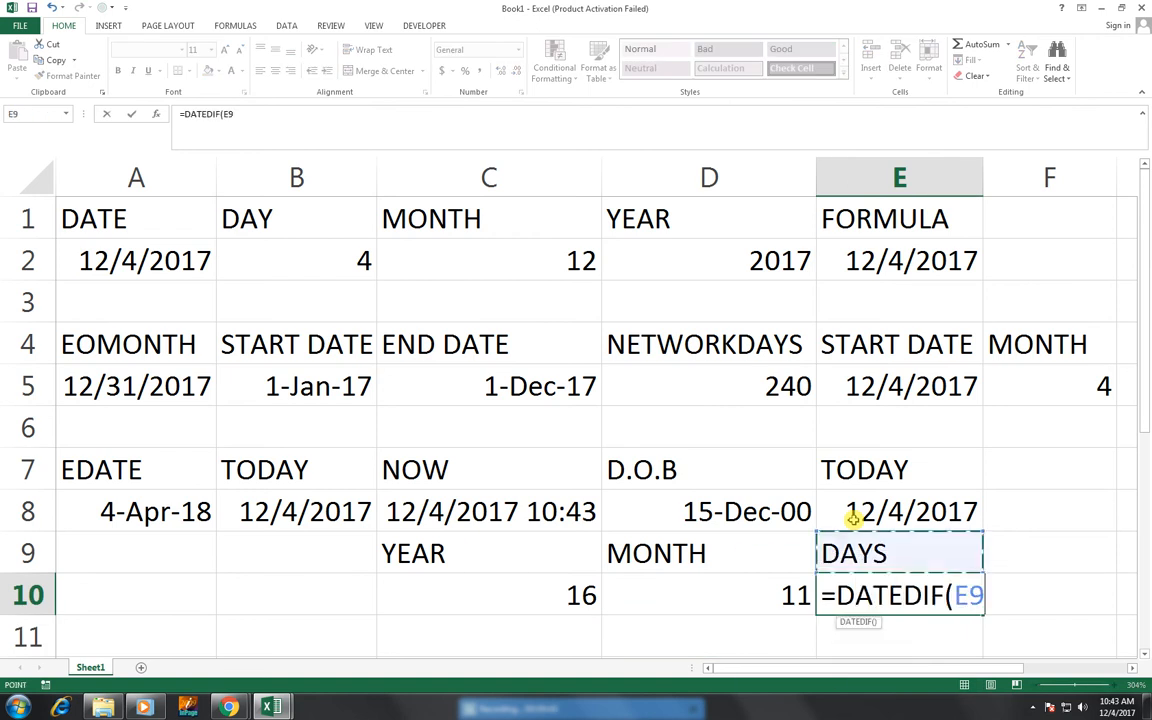
{"action": "key", "text": "Up"}
{"action": "key", "text": "Left"}
{"action": "type", "text": ","}
{"action": "key", "text": "Up"}
{"action": "key", "text": "Right"}
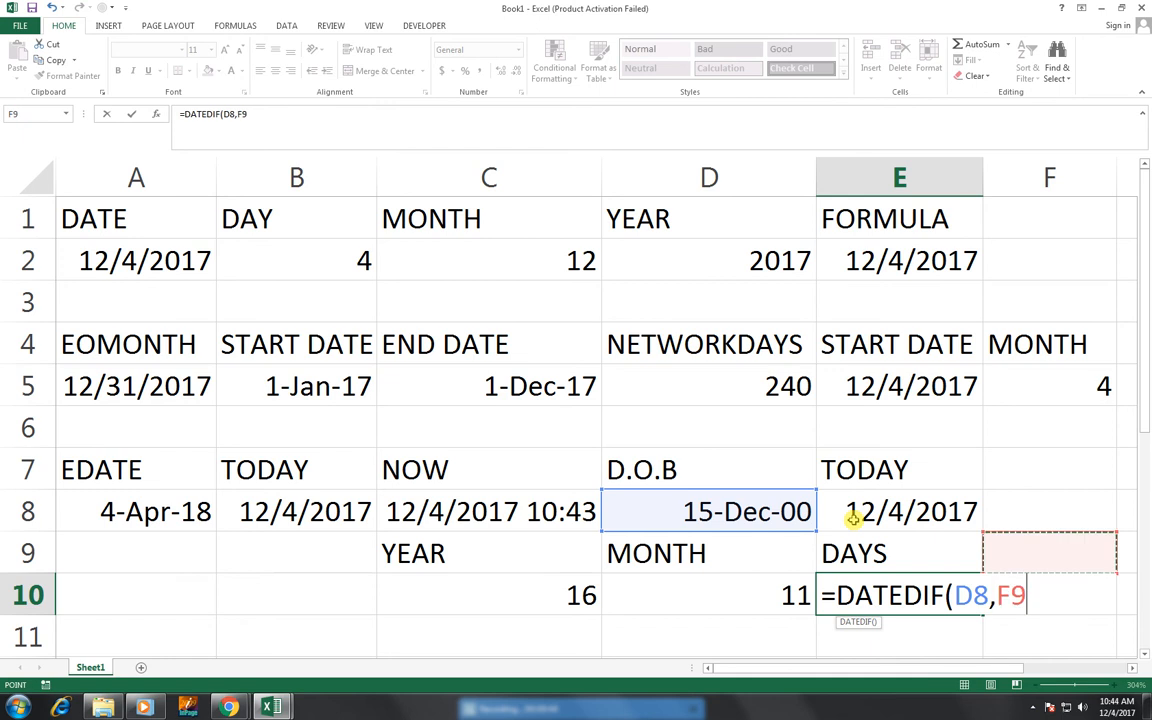
{"action": "key", "text": "Up"}
{"action": "key", "text": "Left"}
{"action": "type", "text": ","}
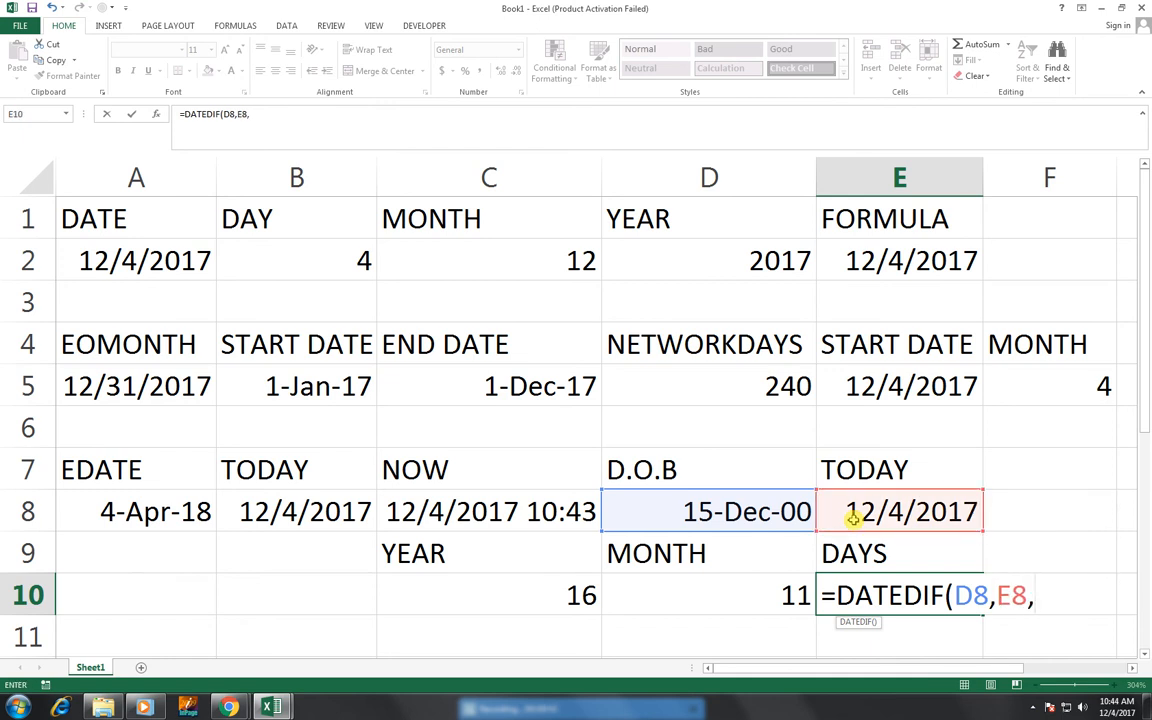
{"action": "type", "text": "\"MD\")"}
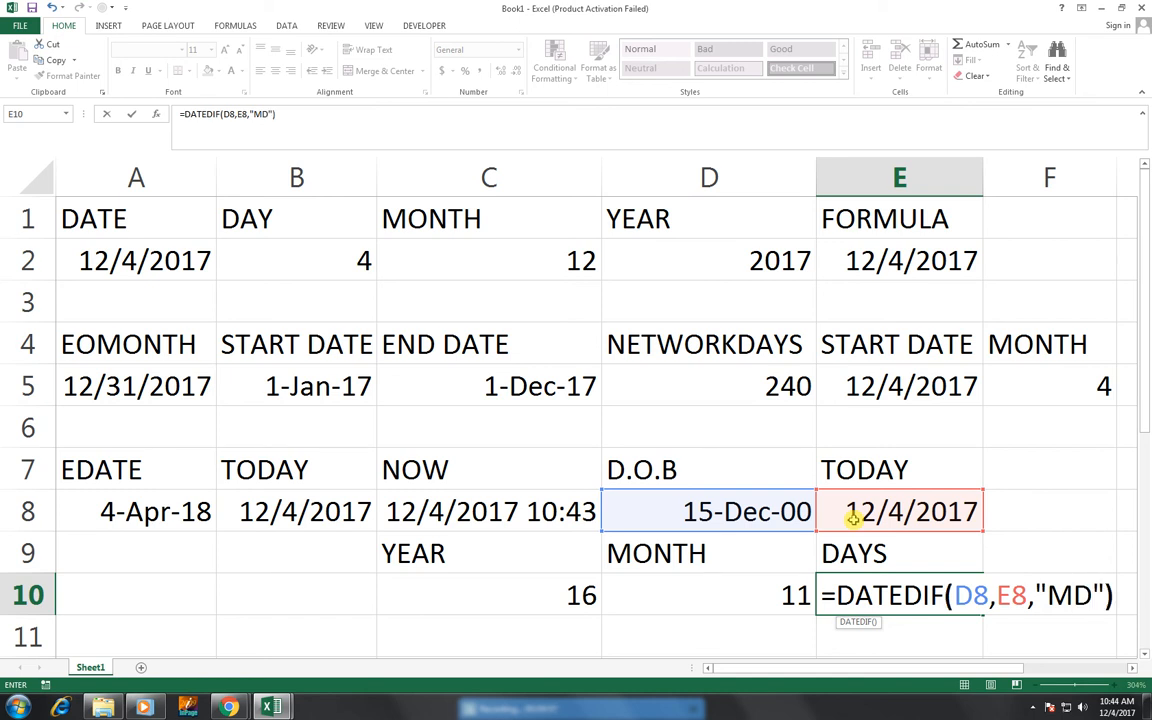
{"action": "key", "text": "Return"}
{"action": "key", "text": "Up"}
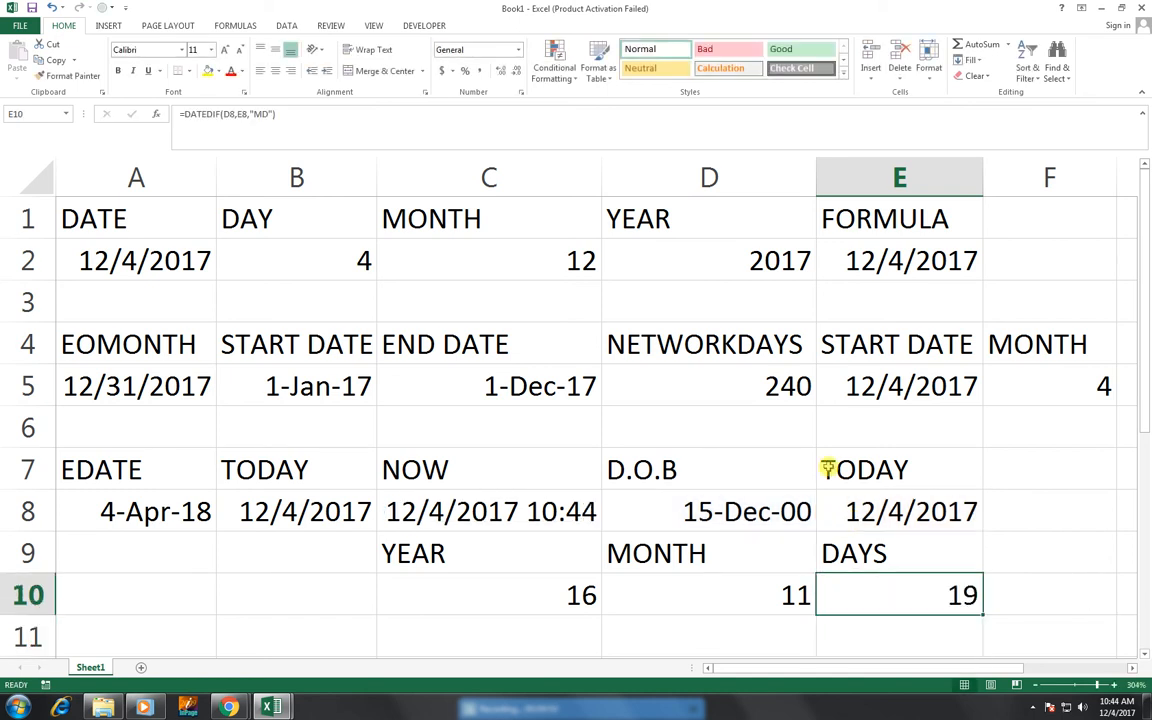
Step: Select the whole block of date examples, cells A1 to F10
{"action": "left_click", "coordinate": [535, 252]}
{"action": "left_click", "coordinate": [170, 212]}
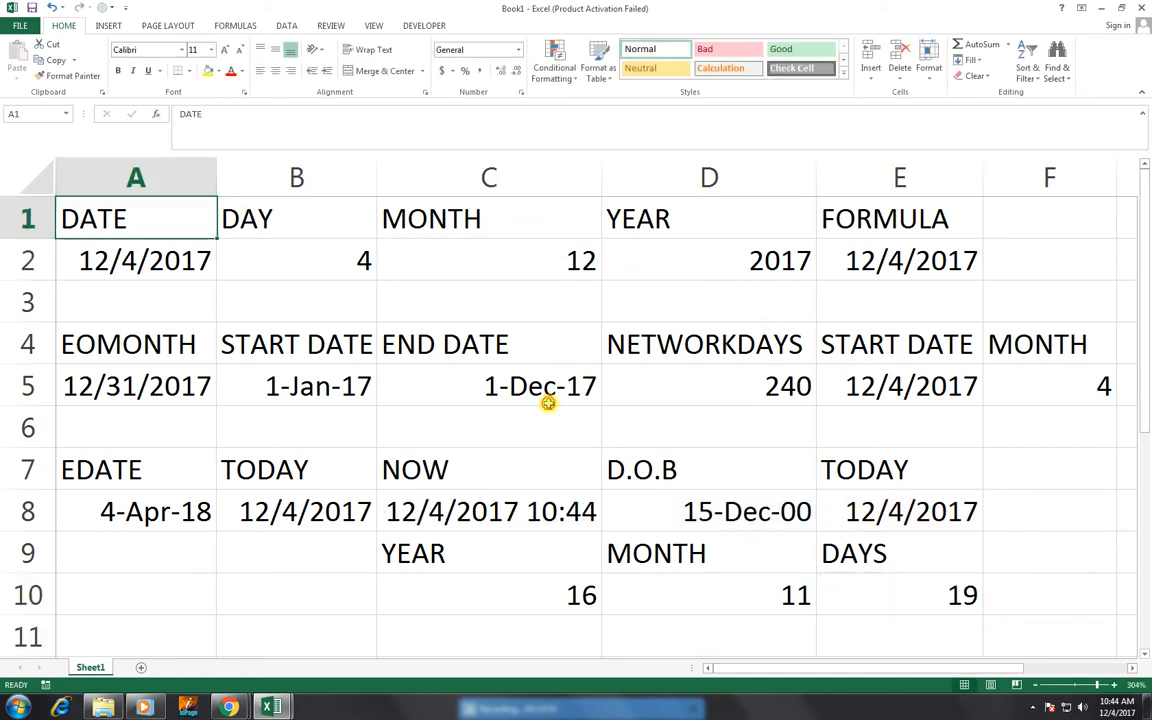
{"action": "left_click", "coordinate": [905, 604], "text": "shift"}
{"action": "left_click", "coordinate": [1000, 586], "text": "shift"}
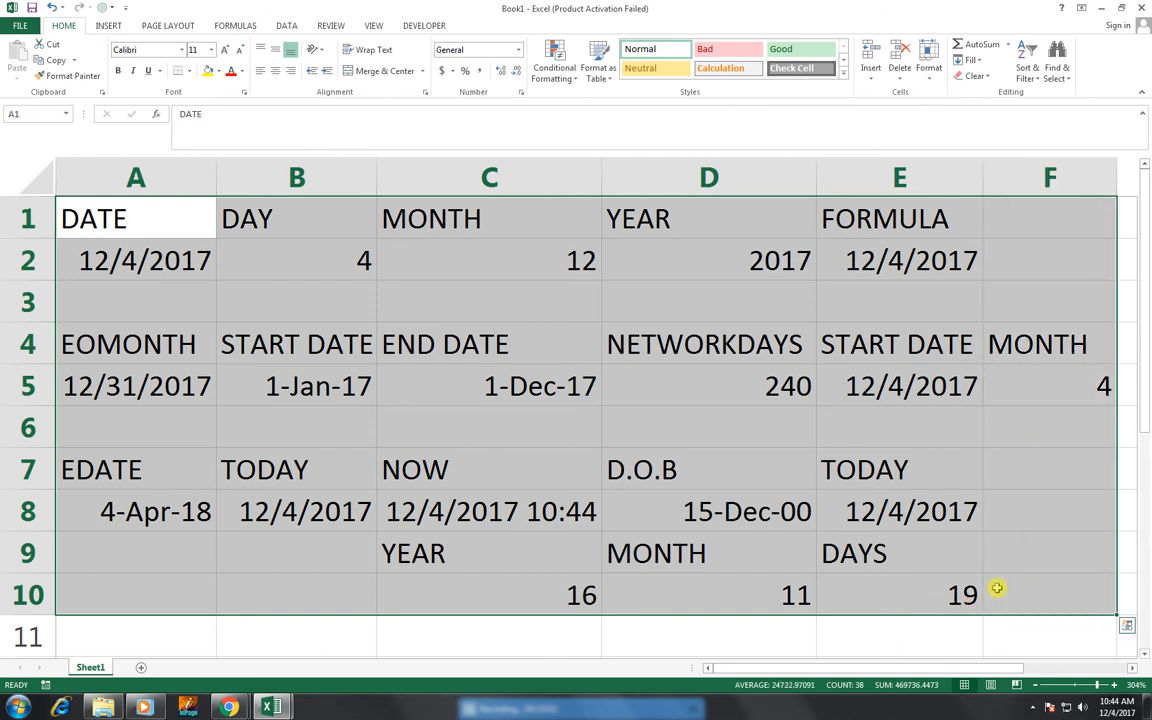